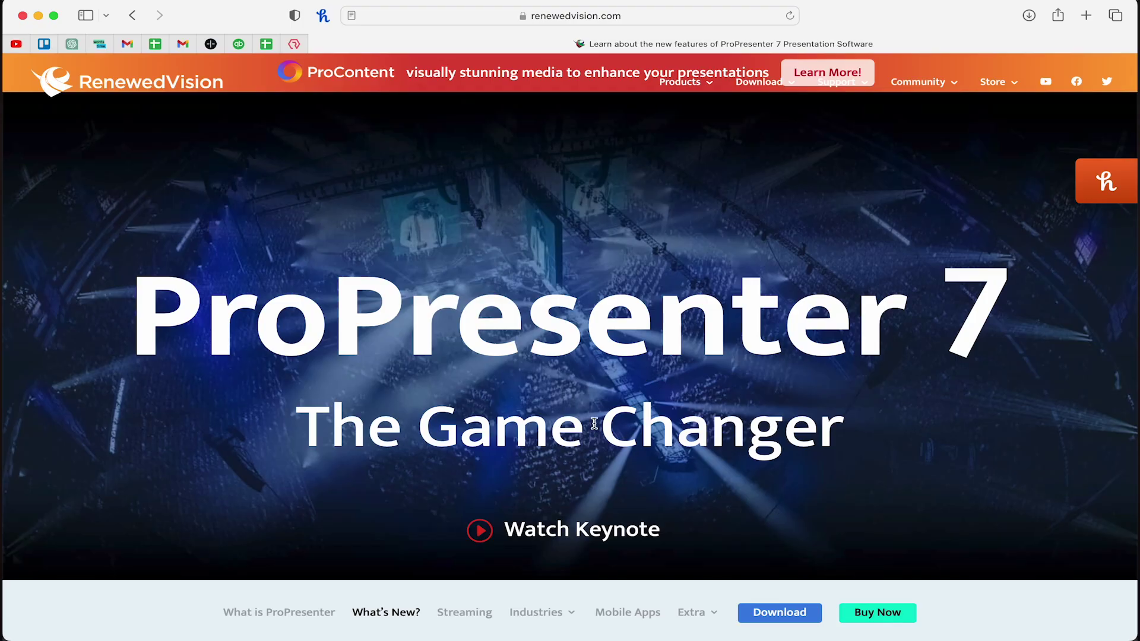
# Scroll the RenewedVision What's New page past Macro Collections and HEIC Support to Scale + Blur.
pyautogui.scroll(-10, 594, 423)
pyautogui.scroll(-10, 594, 422)
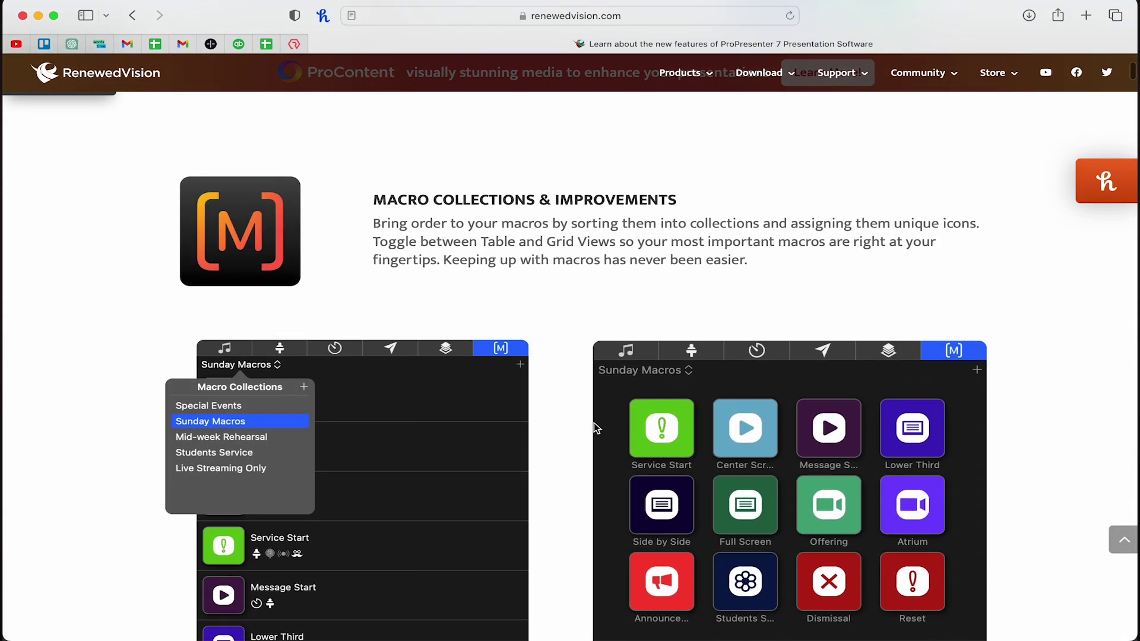
pyautogui.scroll(-1, 595, 427)
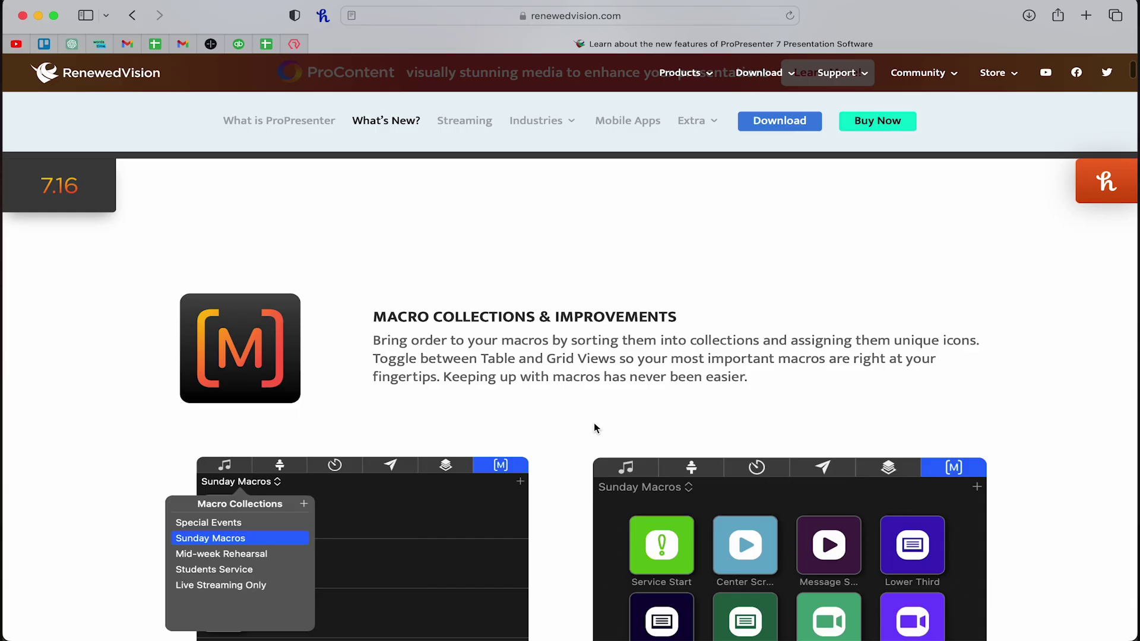
pyautogui.scroll(-10, 593, 422)
pyautogui.scroll(-8, 596, 428)
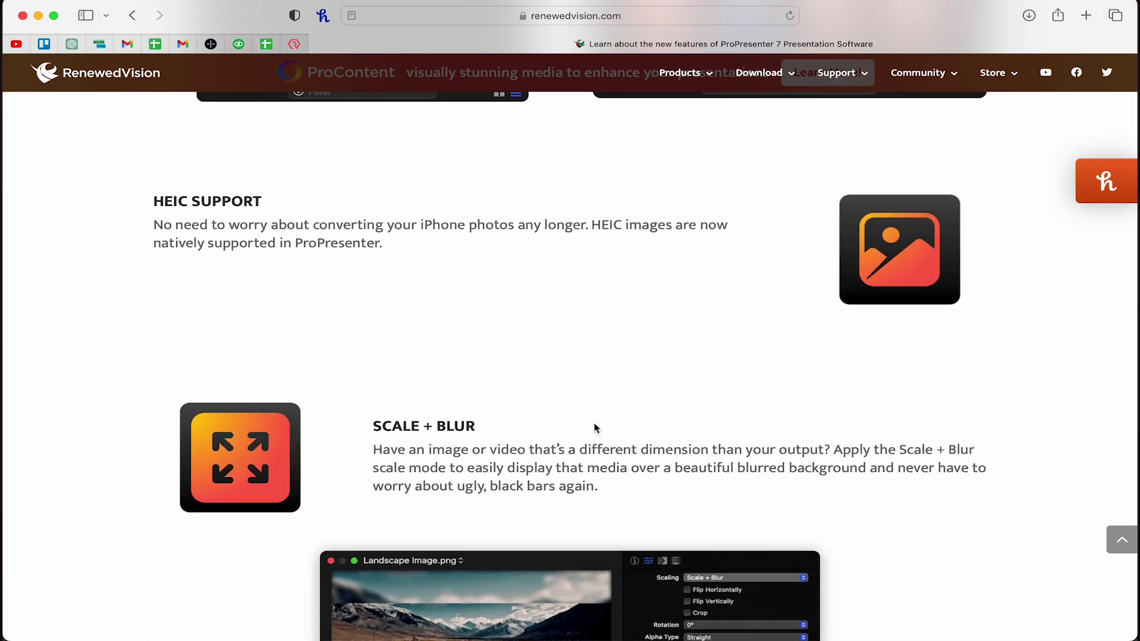
pyautogui.scroll(-6, 595, 424)
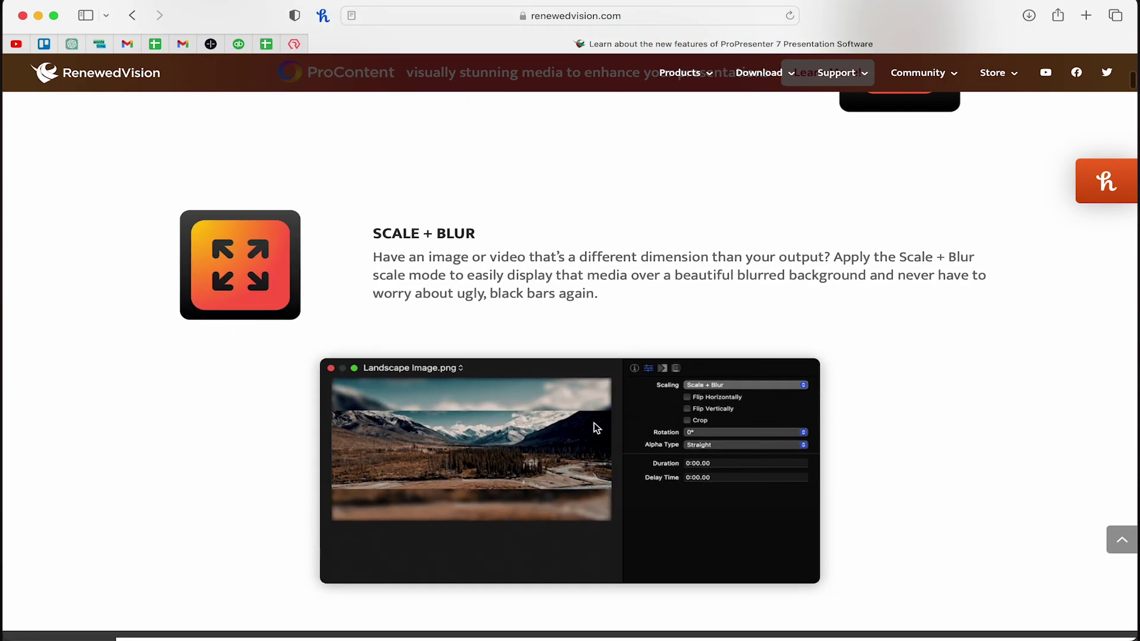
pyautogui.scroll(-5, 593, 423)
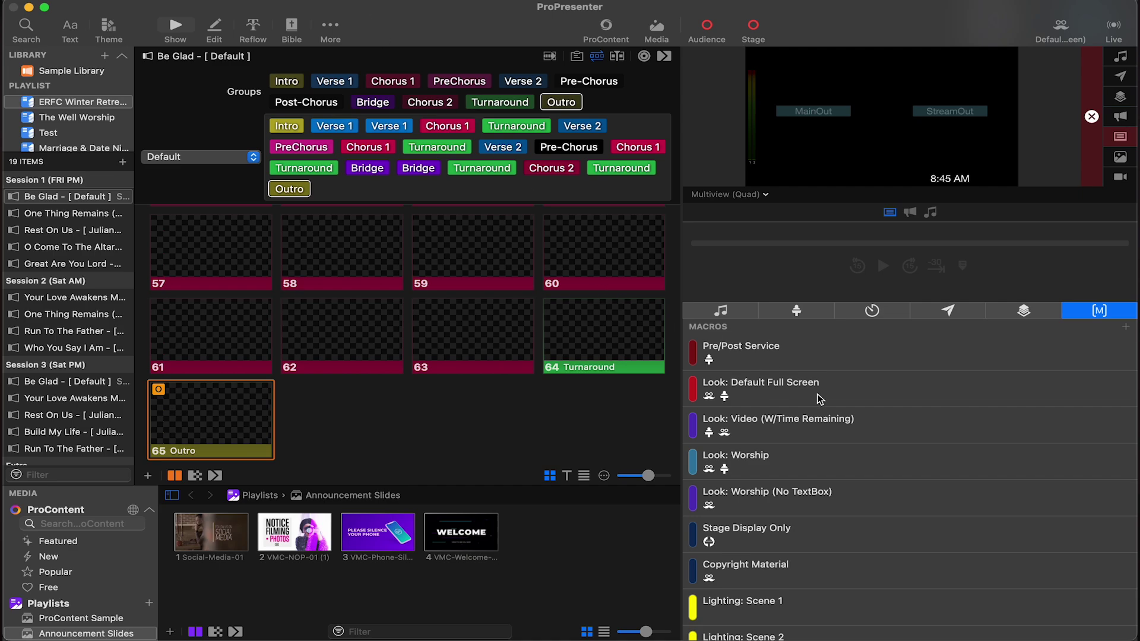
pyautogui.scroll(2, 1078, 359)
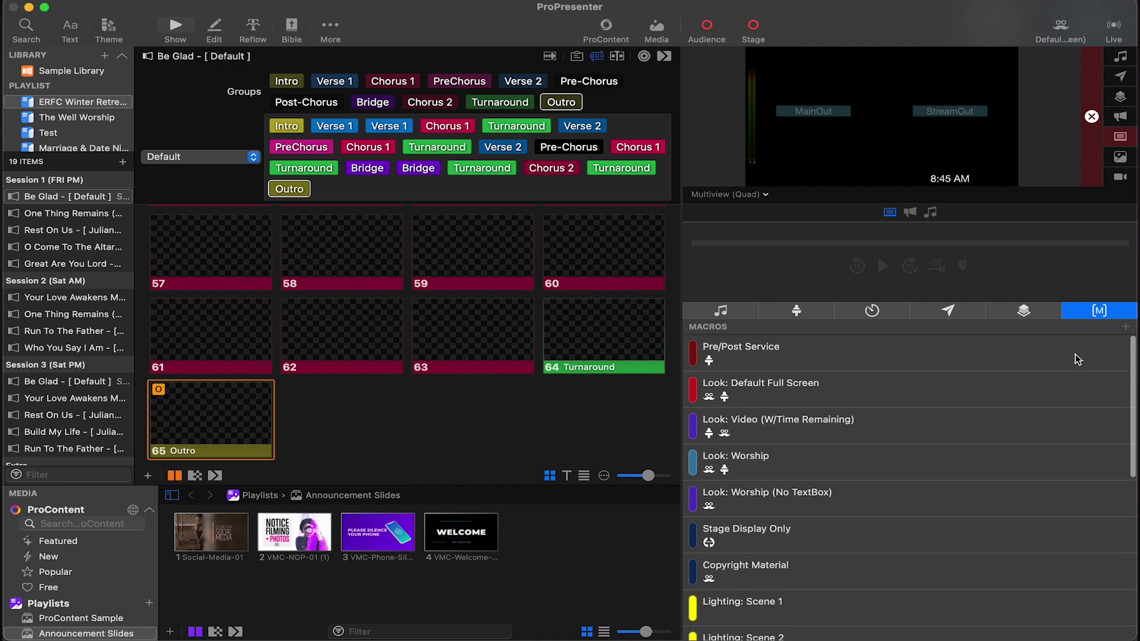
pyautogui.press('super+shift+3')
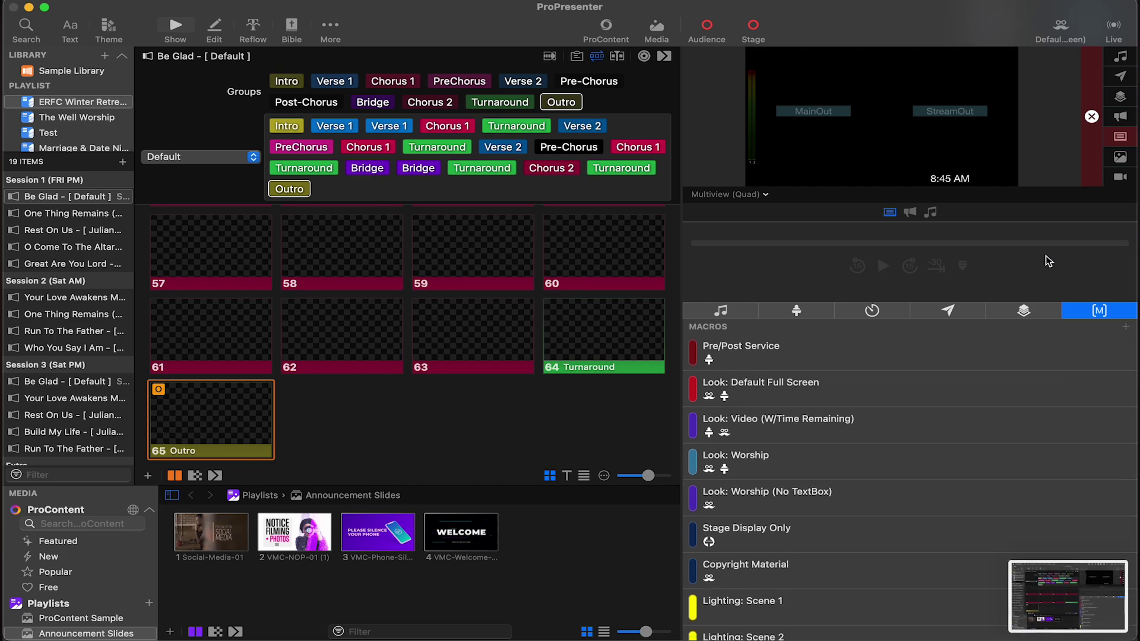
pyautogui.scroll(-10, 952, 465)
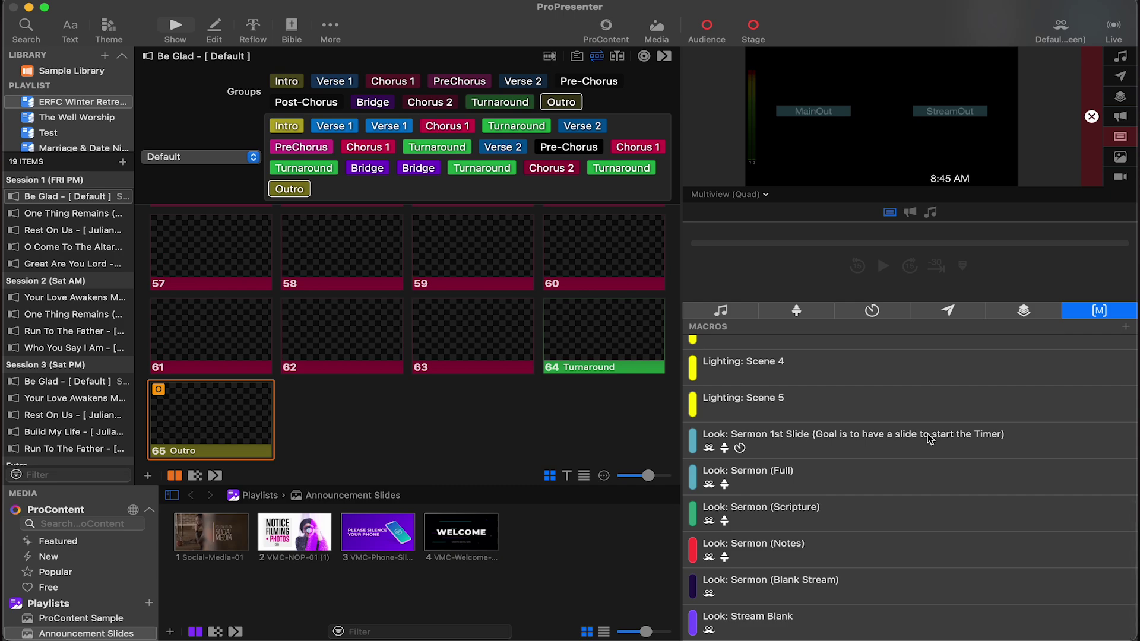
pyautogui.scroll(10, 928, 433)
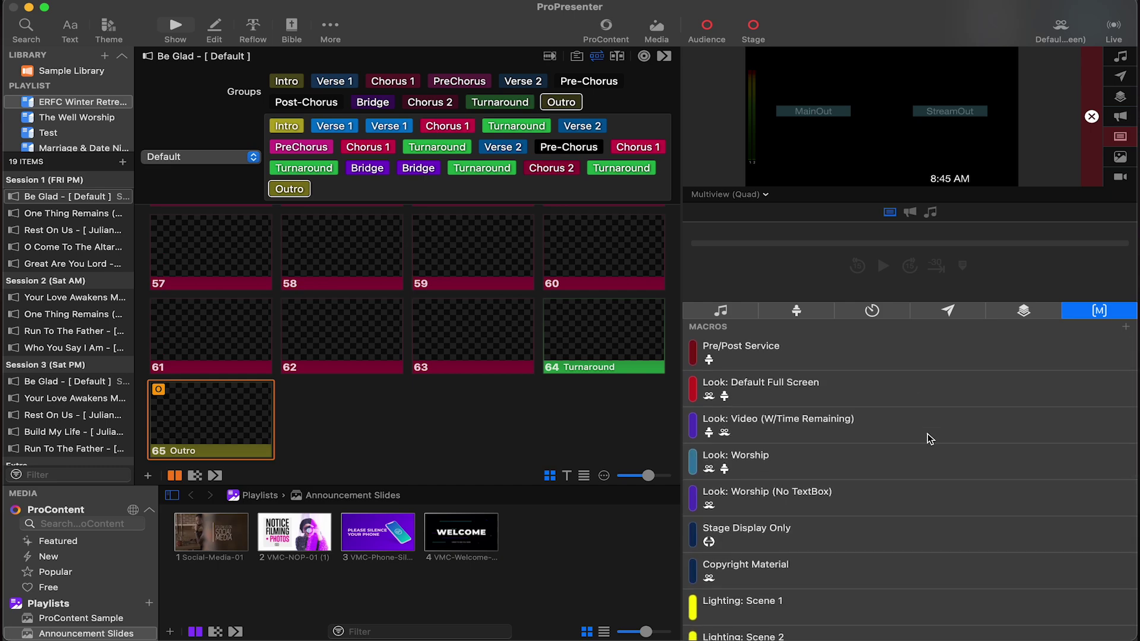
pyautogui.click(58, 304)
# Attach the Look: Worship macro to a lyric slide and put that slide live.
pyautogui.moveTo(777, 460); pyautogui.dragTo(209, 236)
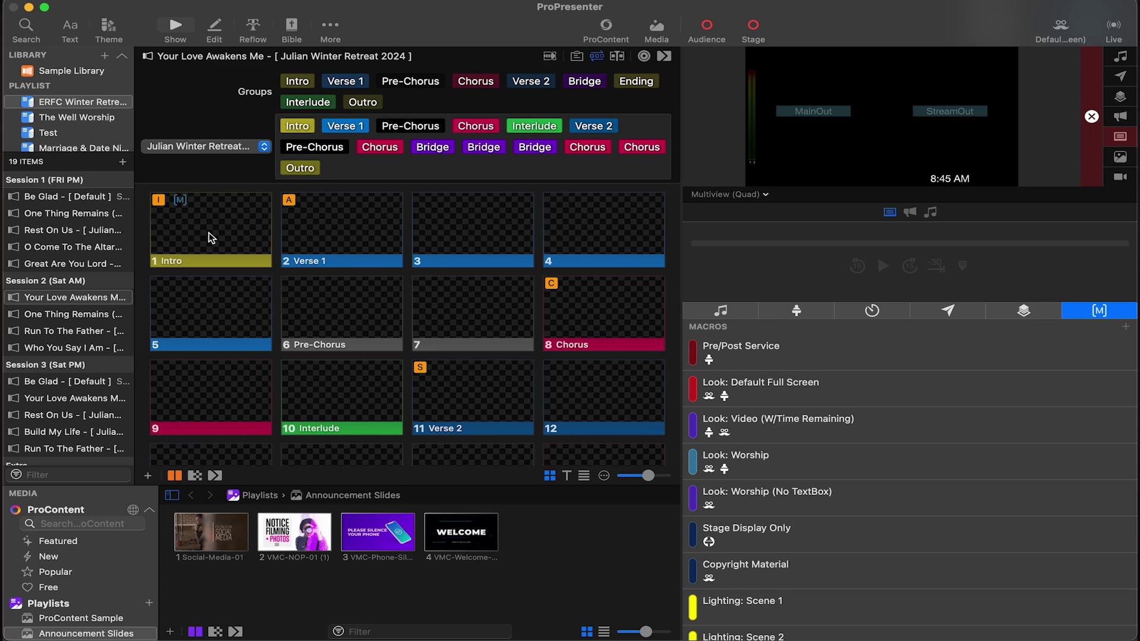
pyautogui.click(209, 237)
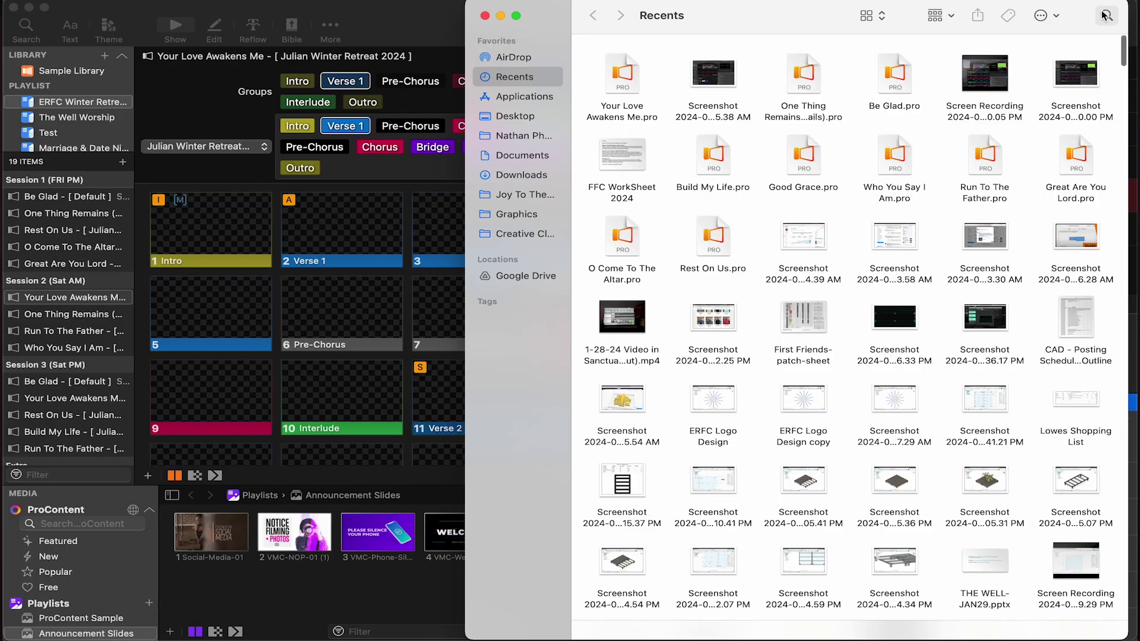
# Search Finder for HEIC images, preview them, and add the selfie to Announcement Slides.
pyautogui.click(1102, 16)
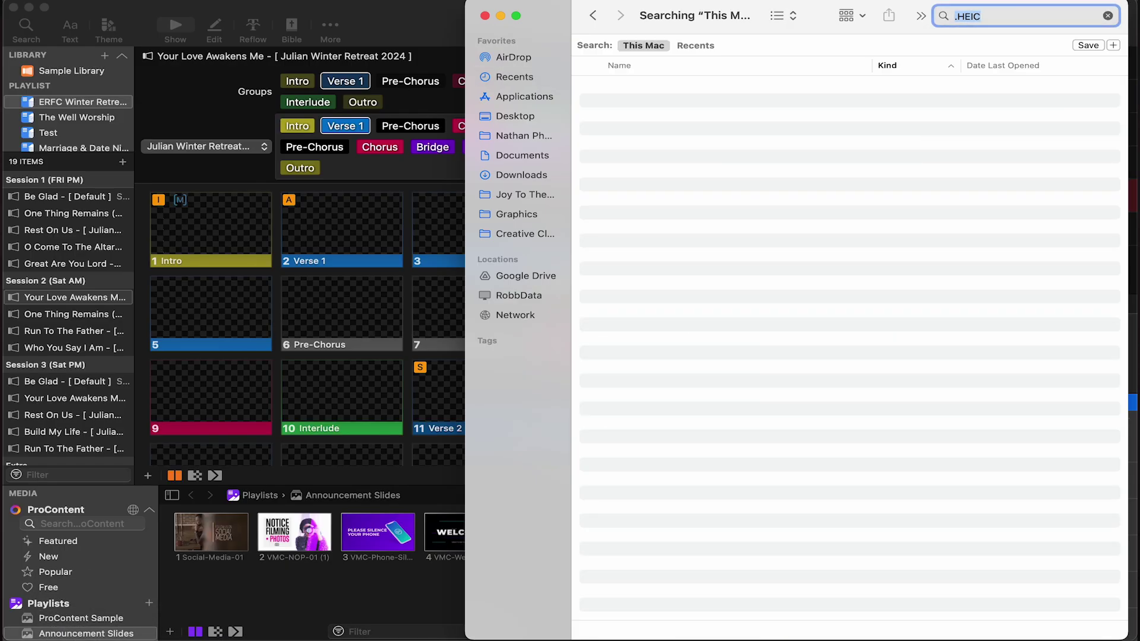
pyautogui.click(673, 100)
pyautogui.press('space')
pyautogui.press('Down')
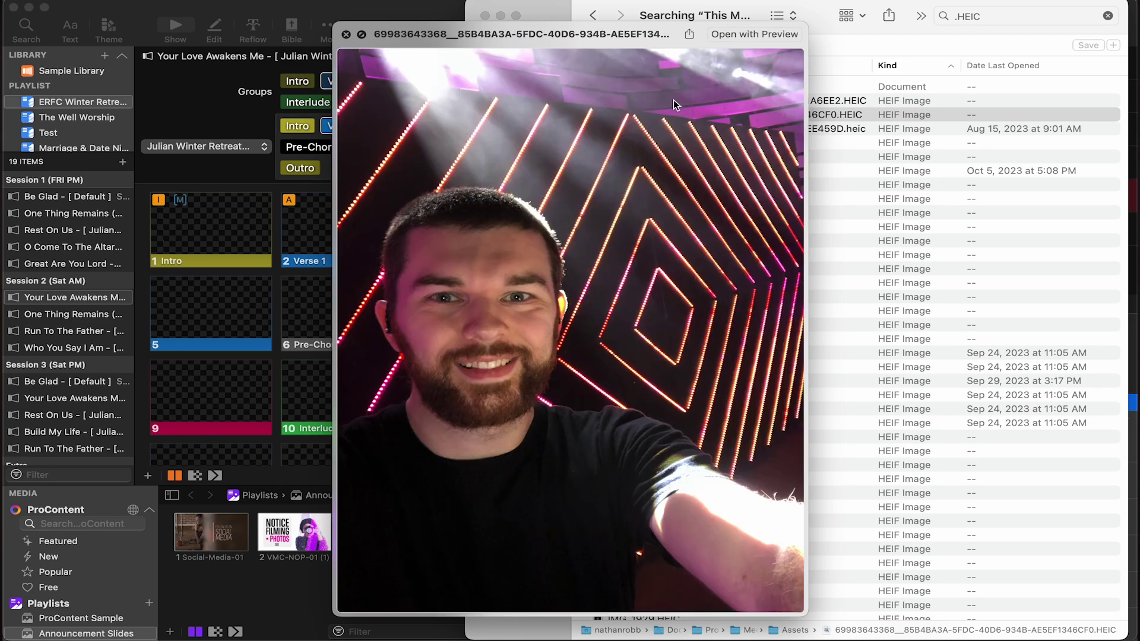
pyautogui.press('space')
pyautogui.moveTo(658, 121); pyautogui.dragTo(336, 587)
# Clear the live lyrics with F2 and delete HEIC media cue 5 from ProPresenter only.
pyautogui.click(336, 587)
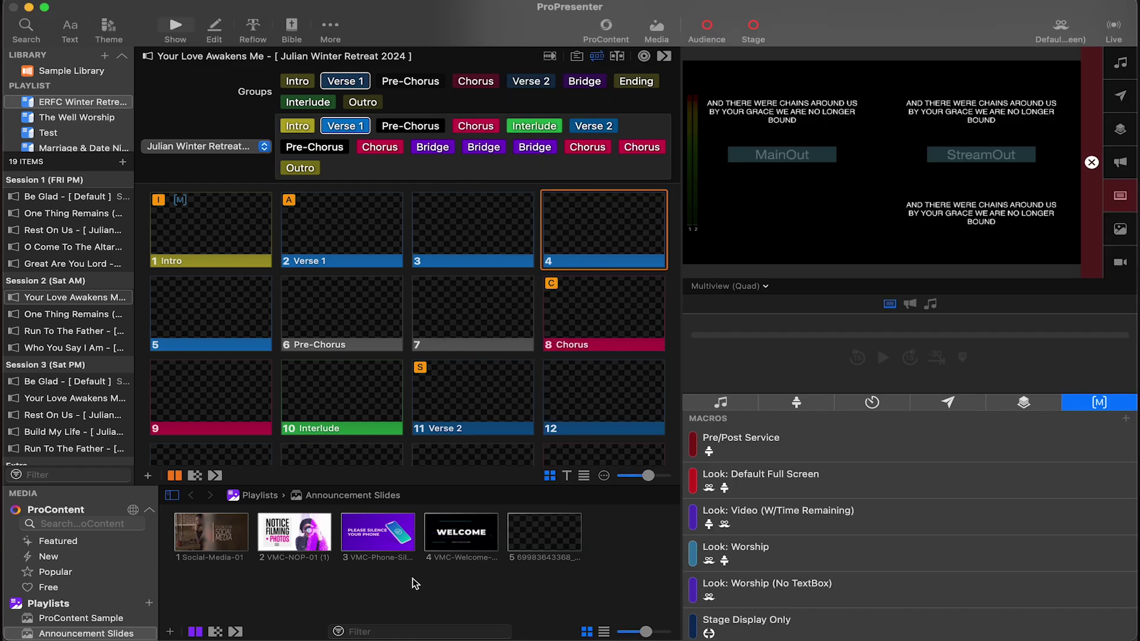
pyautogui.click(537, 536)
pyautogui.press('F2')
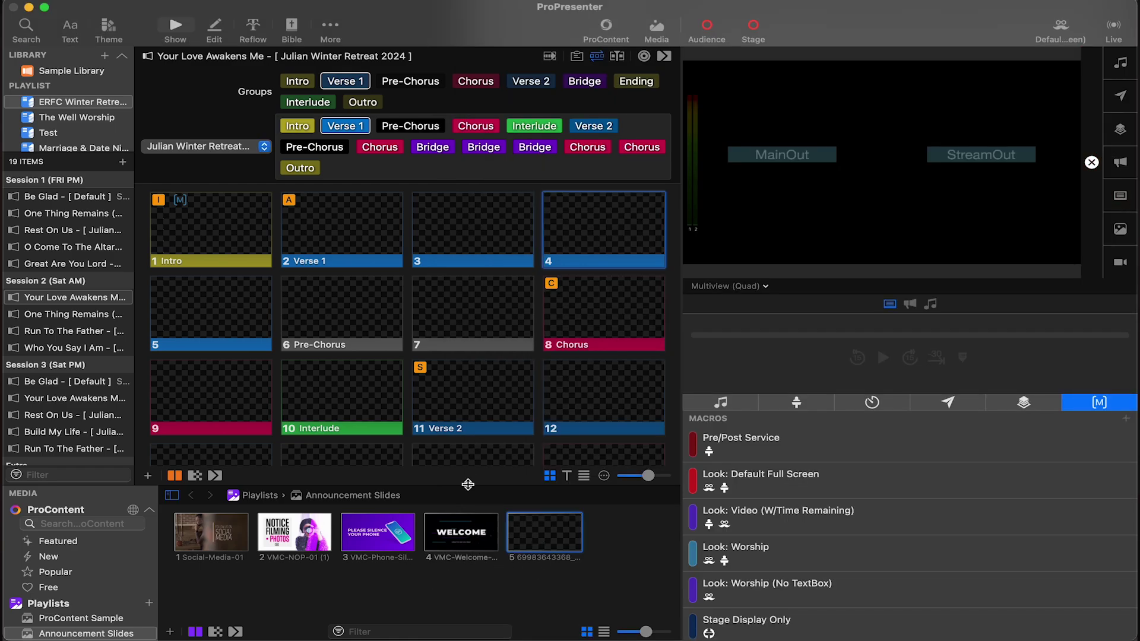
pyautogui.click(557, 540)
pyautogui.press('BackSpace')
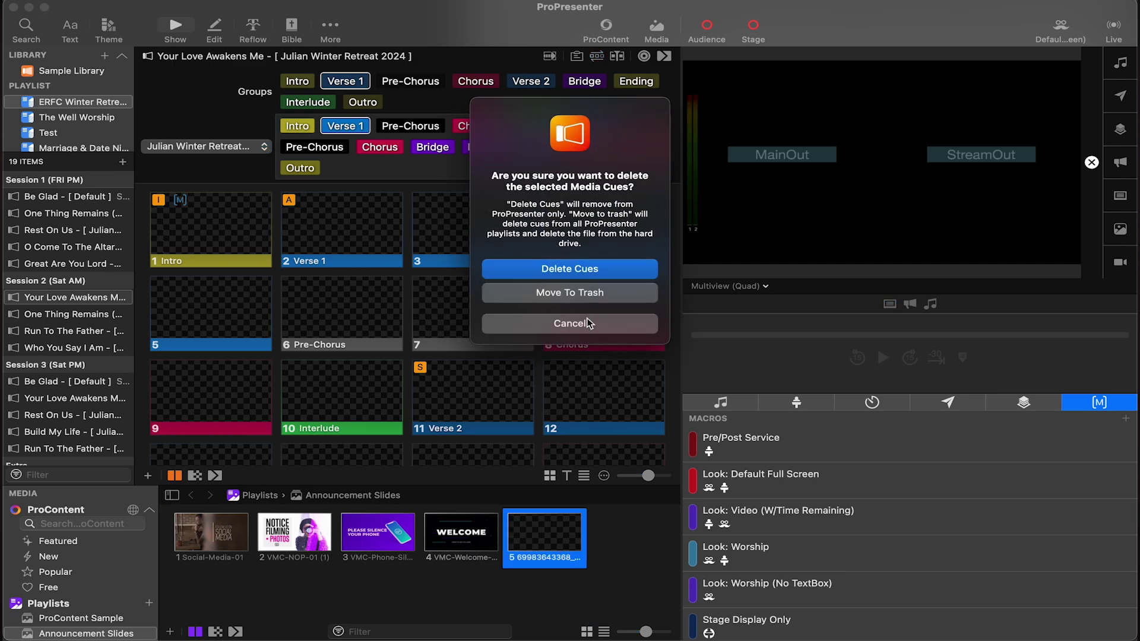
pyautogui.press('Return')
# Set ProPresenter's update channel to Beta in Settings > Updates.
pyautogui.click(65, 0)
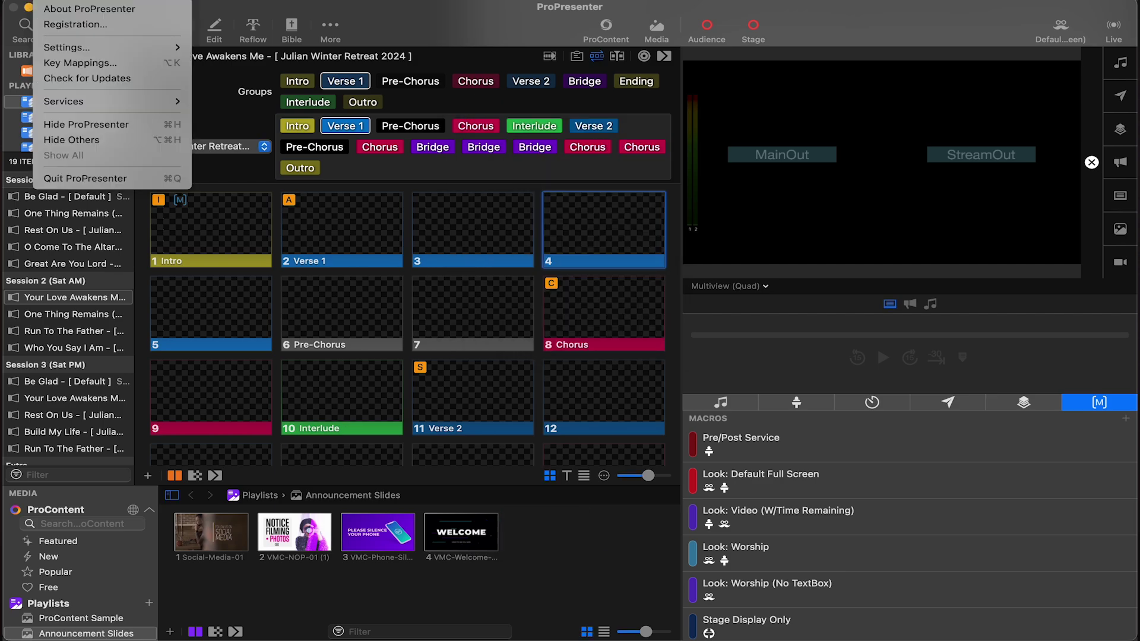
pyautogui.moveTo(84, 50)
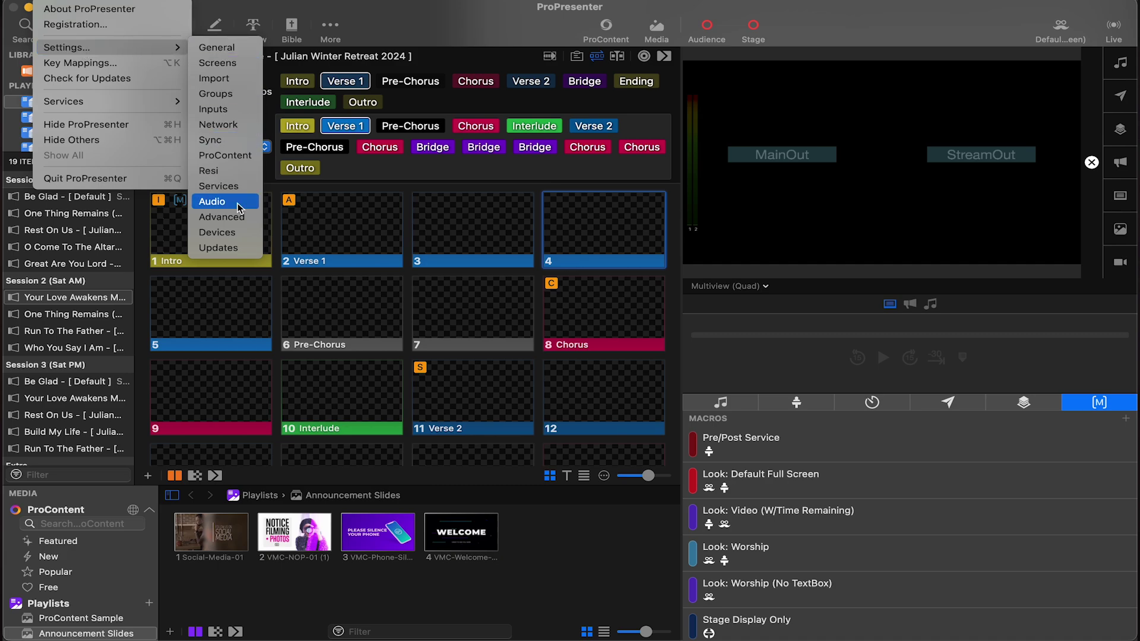
pyautogui.click(236, 248)
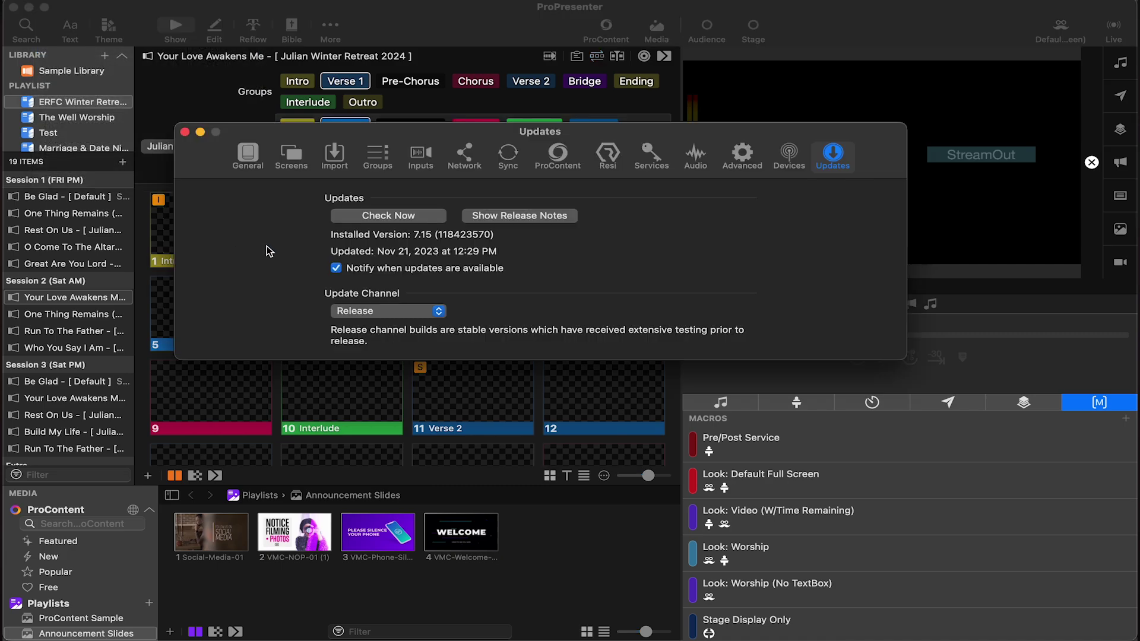
pyautogui.click(372, 311)
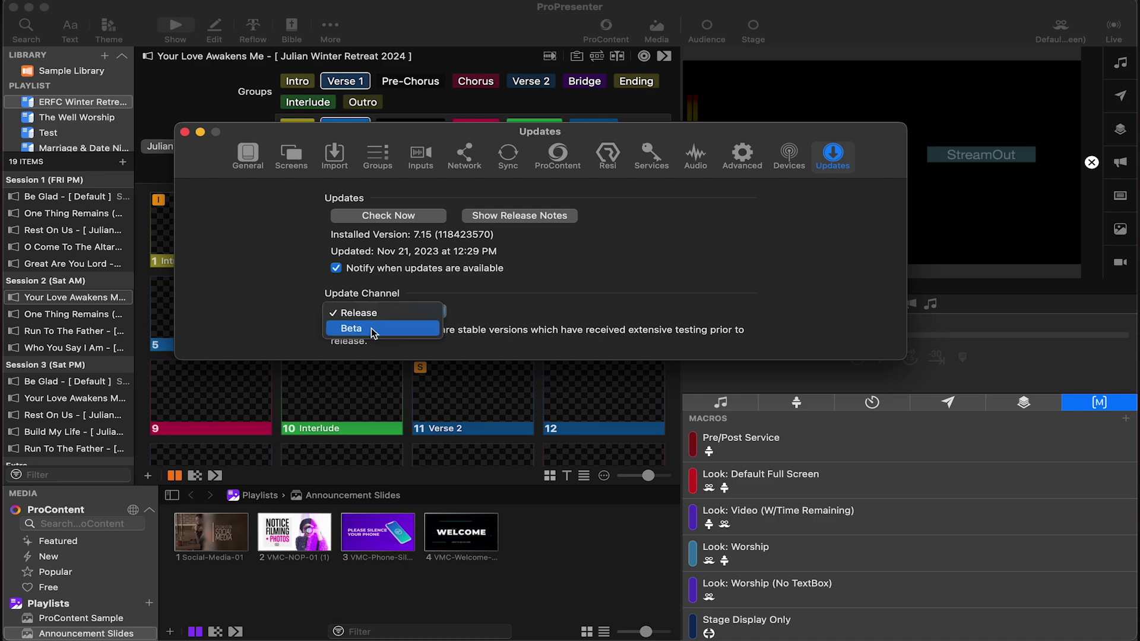
pyautogui.click(374, 330)
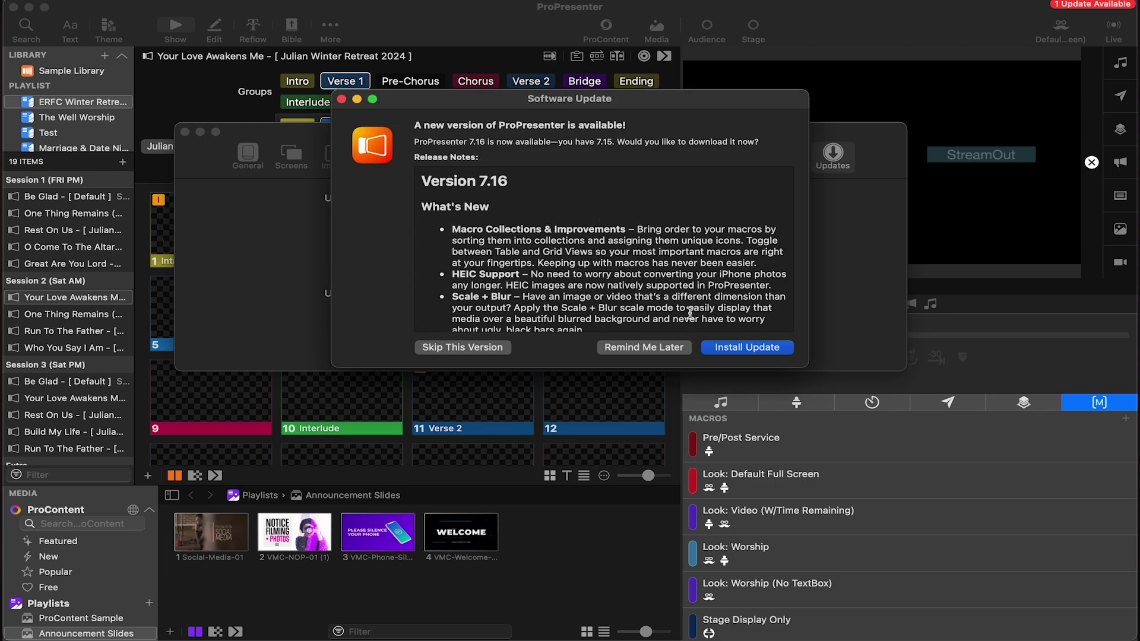
# Review the 7.16 release notes, download the update, and choose Install and Relaunch.
pyautogui.scroll(-15, 691, 313)
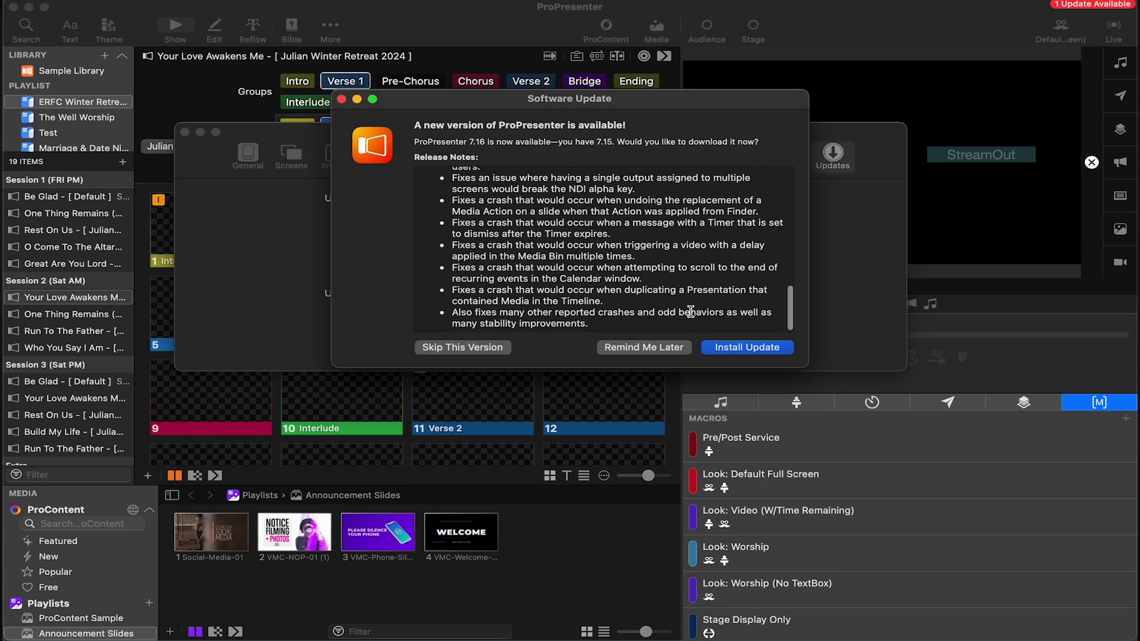
pyautogui.scroll(15, 690, 313)
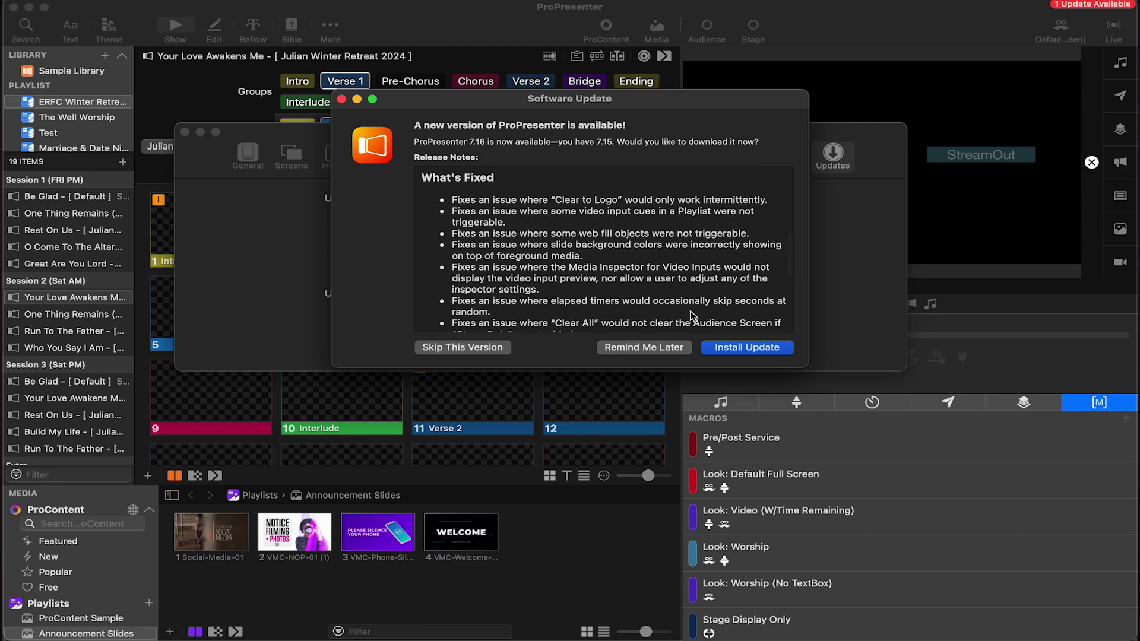
pyautogui.scroll(5, 691, 315)
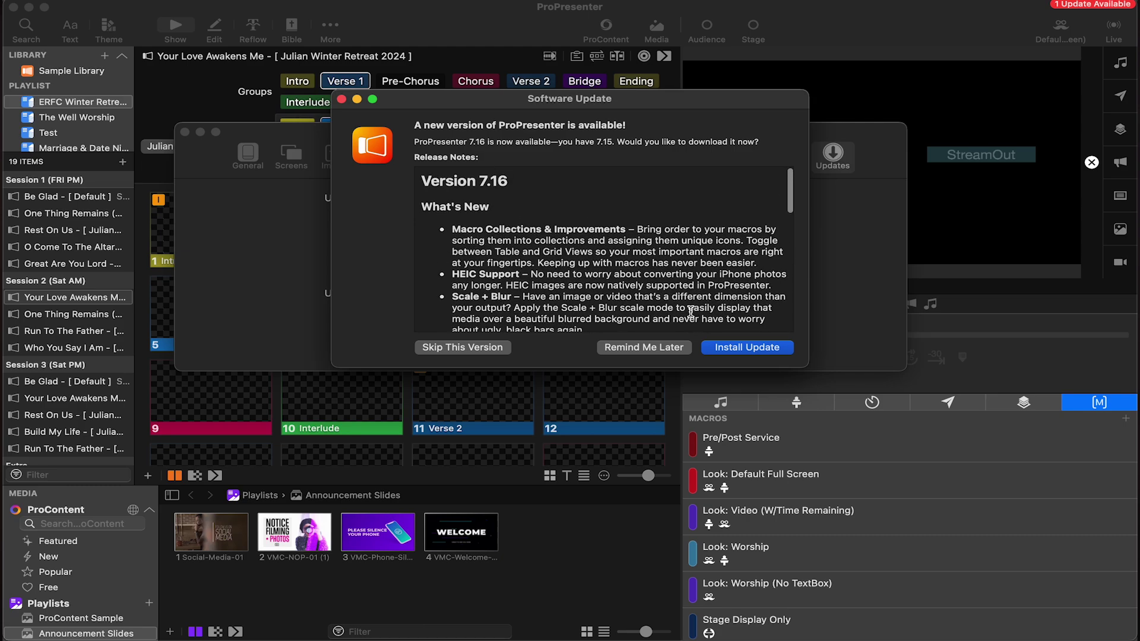
pyautogui.scroll(-4, 691, 313)
pyautogui.scroll(-3, 691, 313)
pyautogui.click(749, 348)
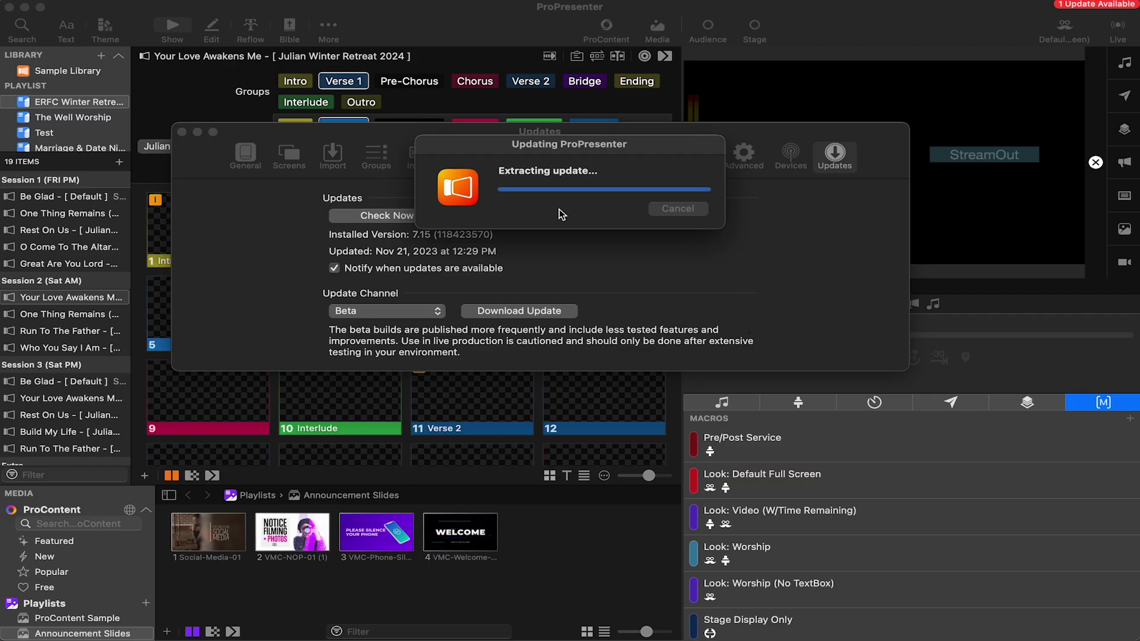
pyautogui.click(637, 209)
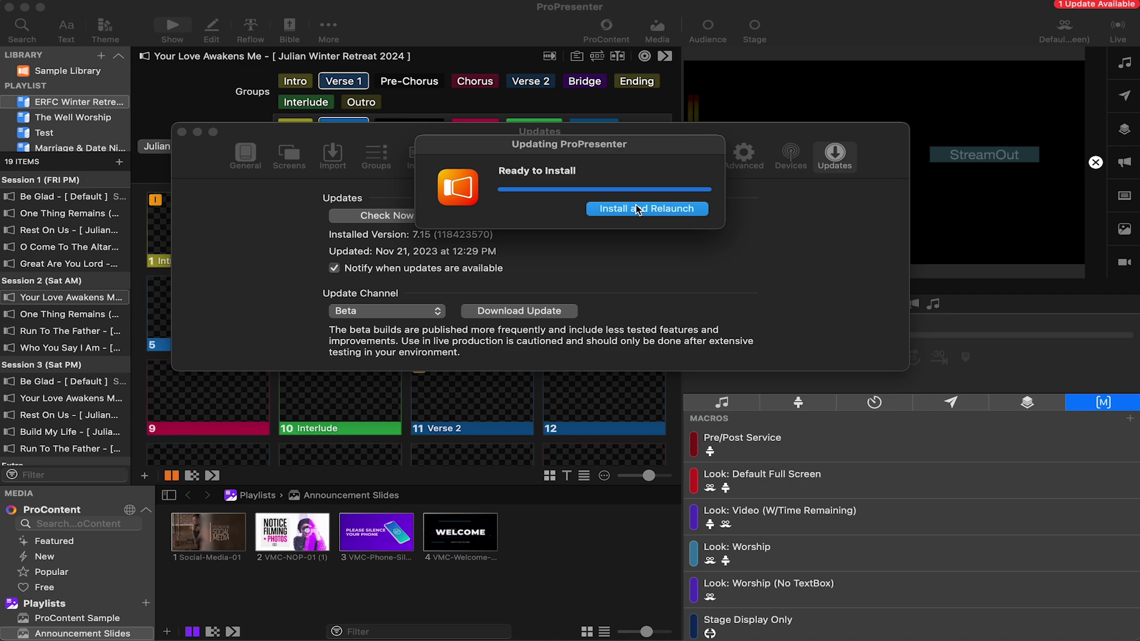
# Confirm quitting with OK so the 7.16 update installs and ProPresenter relaunches.
pyautogui.click(613, 238)
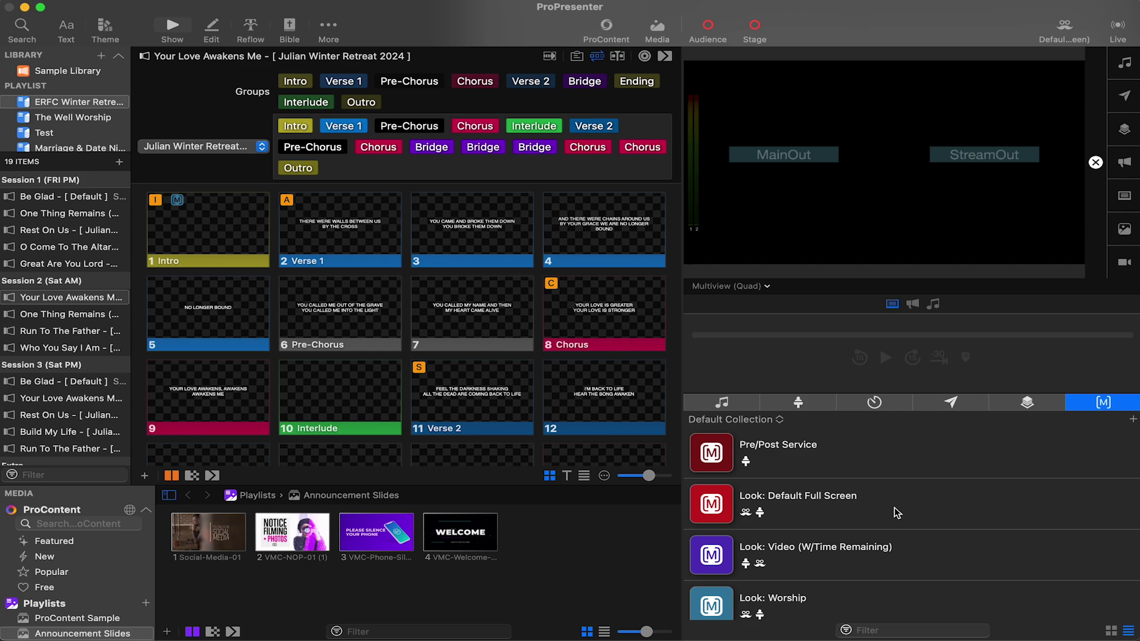
# Run the Pre/Post Service macro and send slide 1 Intro live.
pyautogui.scroll(-10, 860, 448)
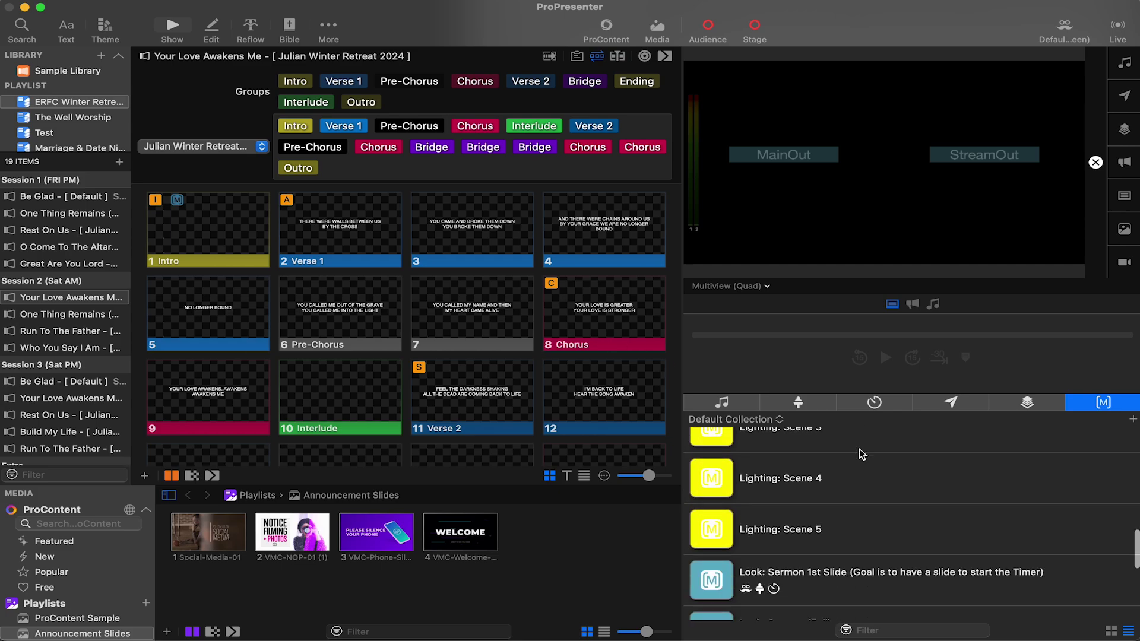
pyautogui.scroll(-5, 860, 449)
pyautogui.scroll(15, 860, 449)
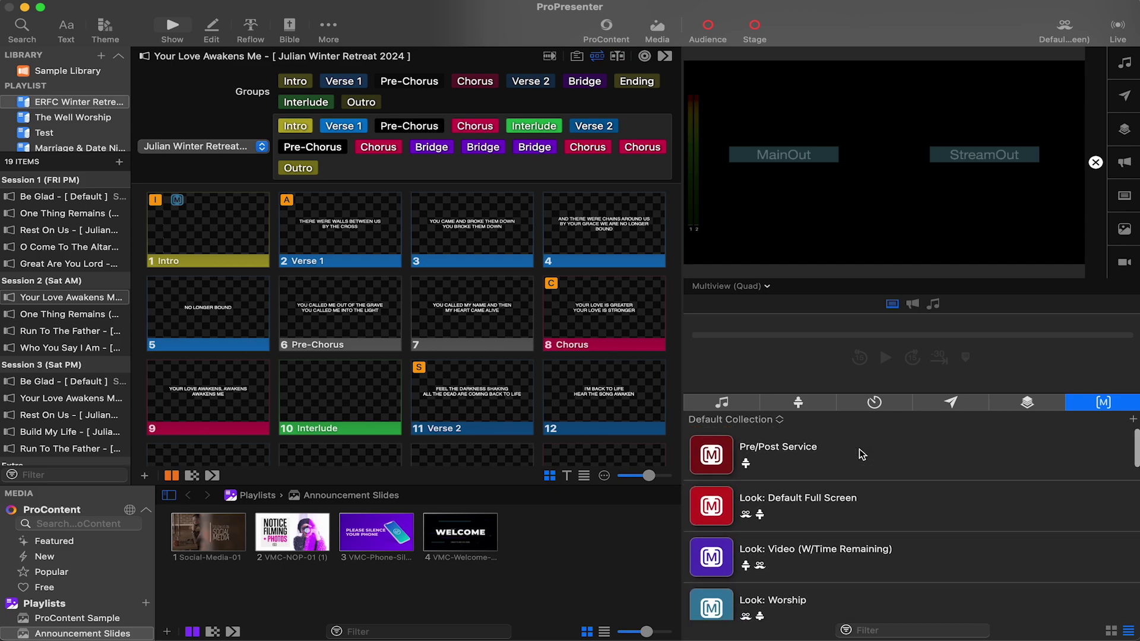
pyautogui.click(793, 456)
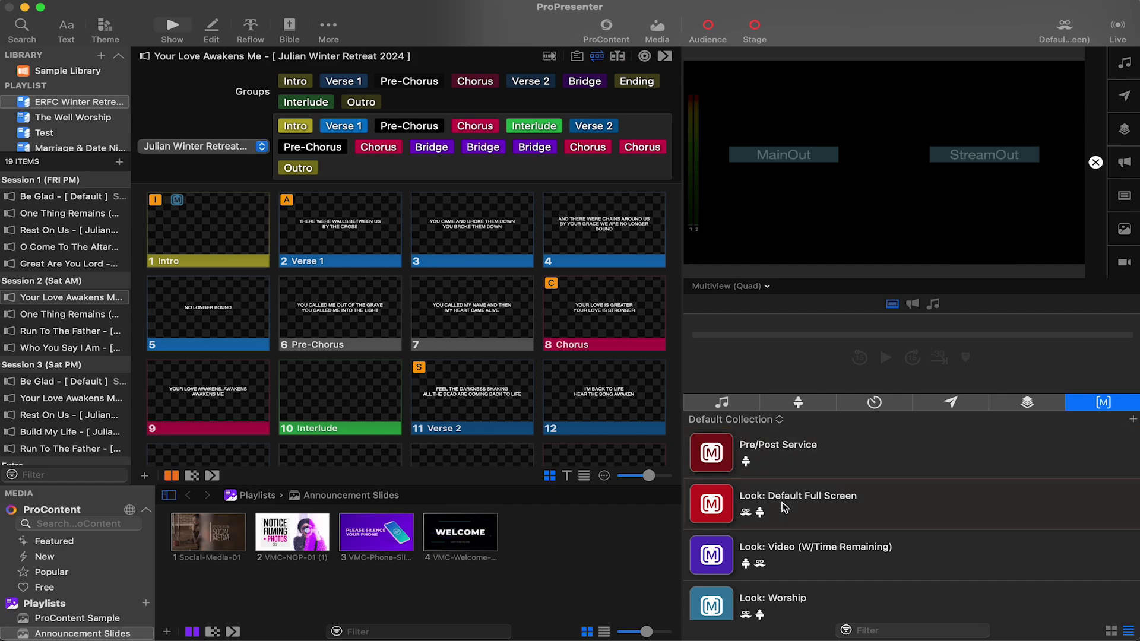
pyautogui.click(235, 230)
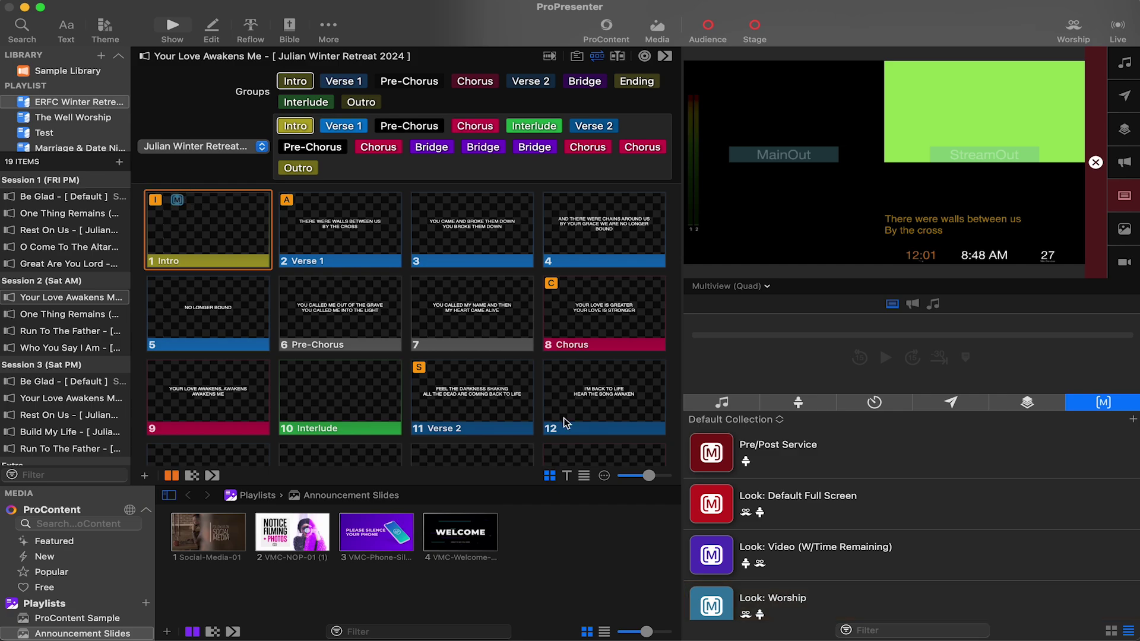
# Change the Pre/Post Service icon to the hat, attach it to slide 1 Intro, and trigger it.
pyautogui.rightClick(779, 449)
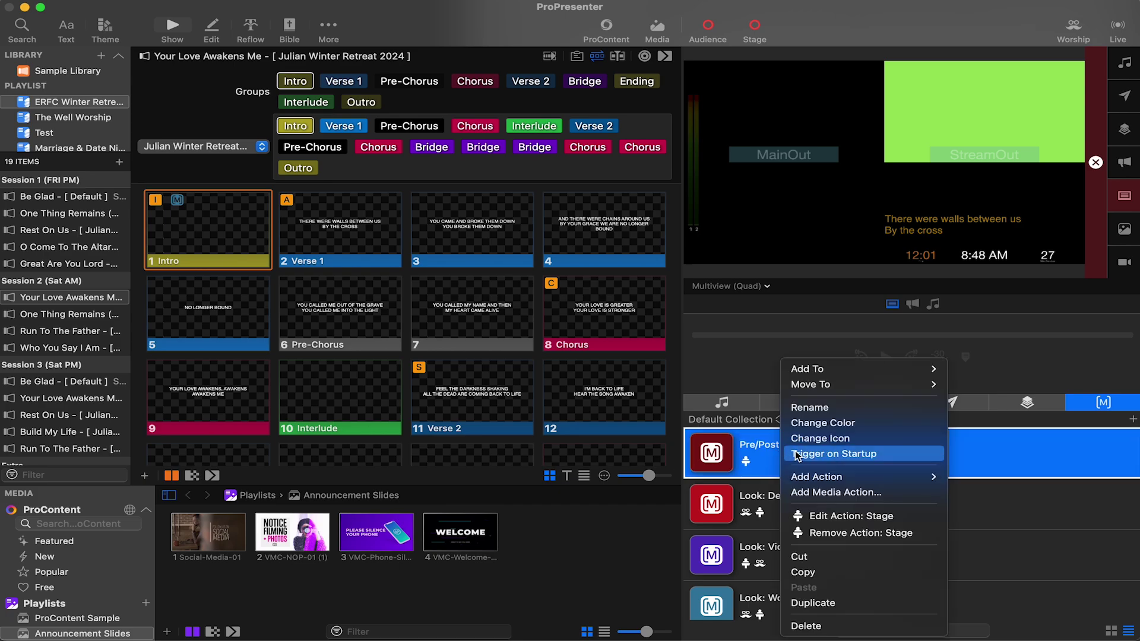
pyautogui.click(832, 438)
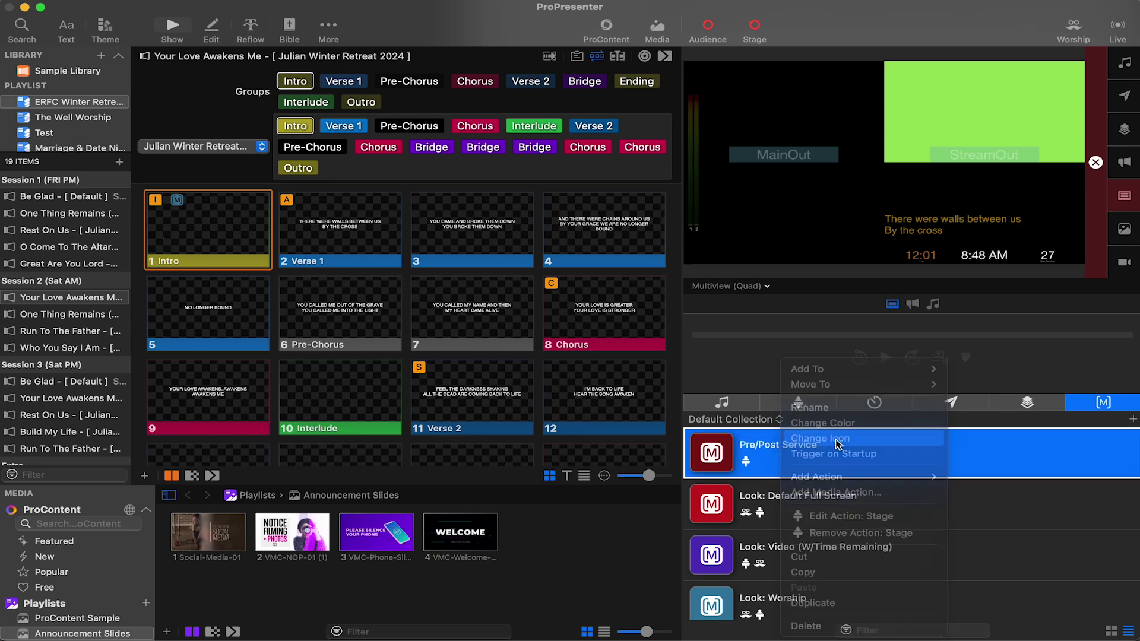
pyautogui.scroll(-10, 732, 522)
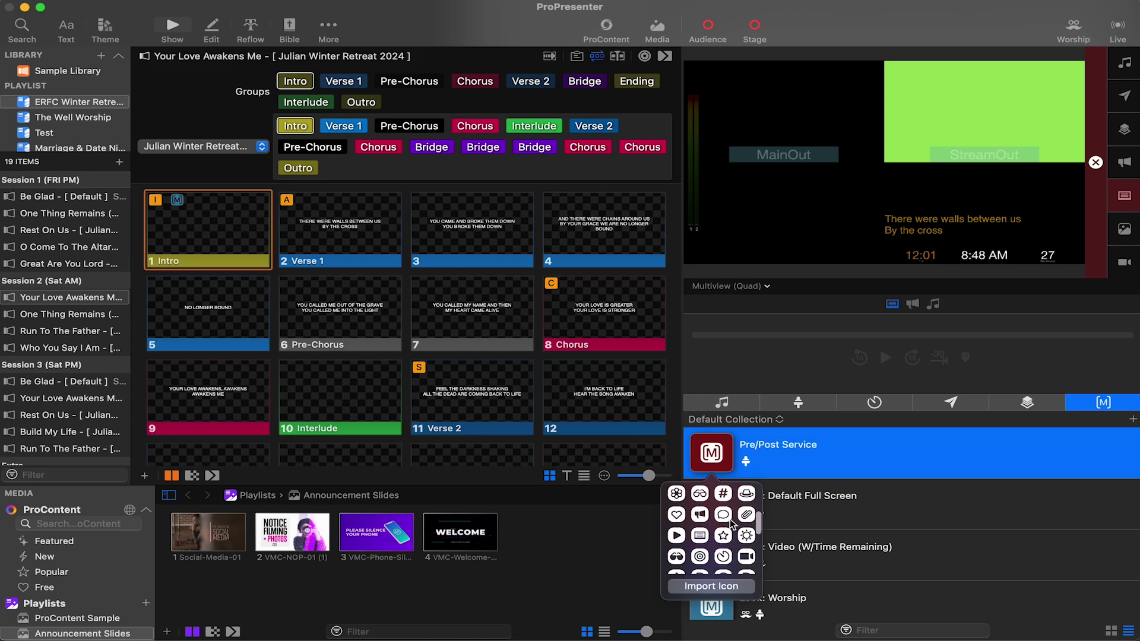
pyautogui.scroll(5, 732, 523)
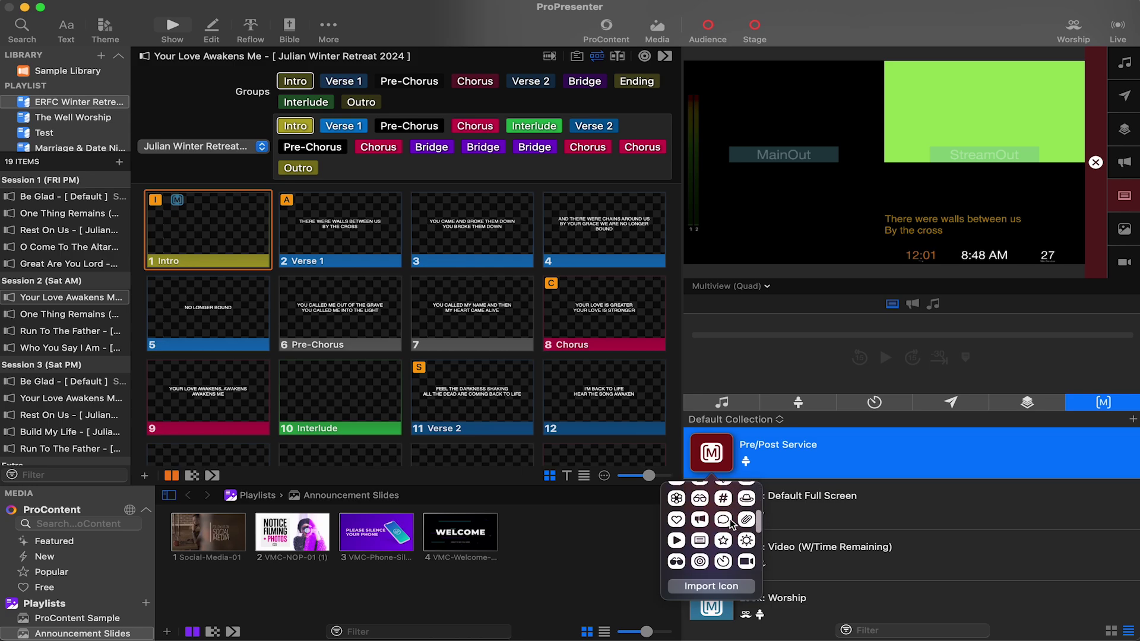
pyautogui.click(746, 501)
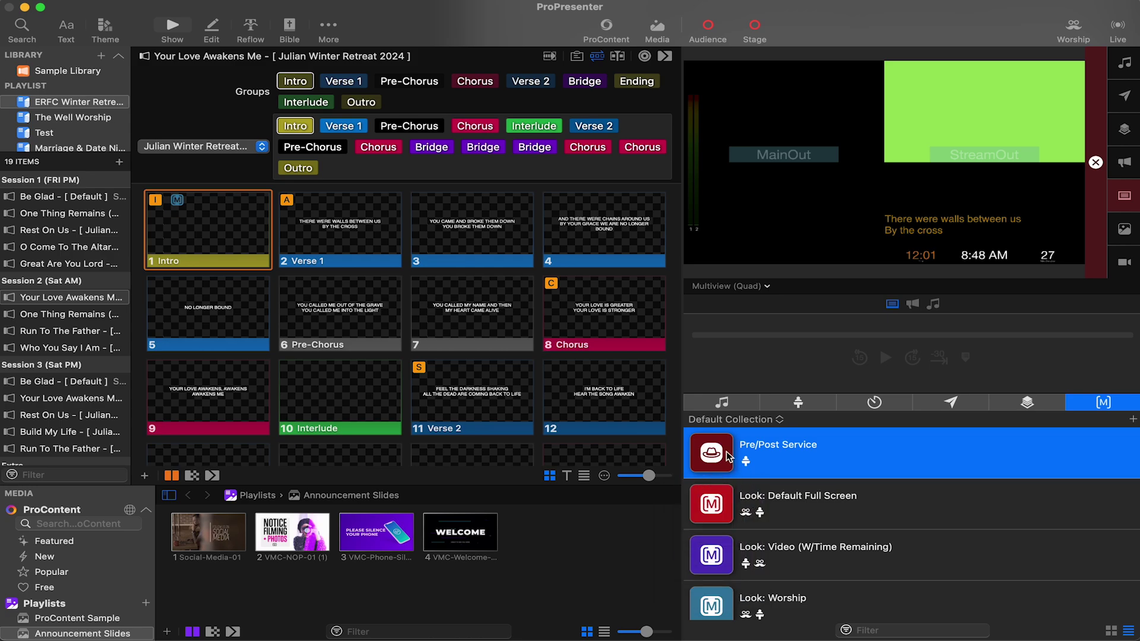
pyautogui.moveTo(719, 452); pyautogui.dragTo(222, 240)
pyautogui.click(216, 241)
# Create a new macro collection named Lighting Collection, then return to the Default Collection.
pyautogui.click(730, 419)
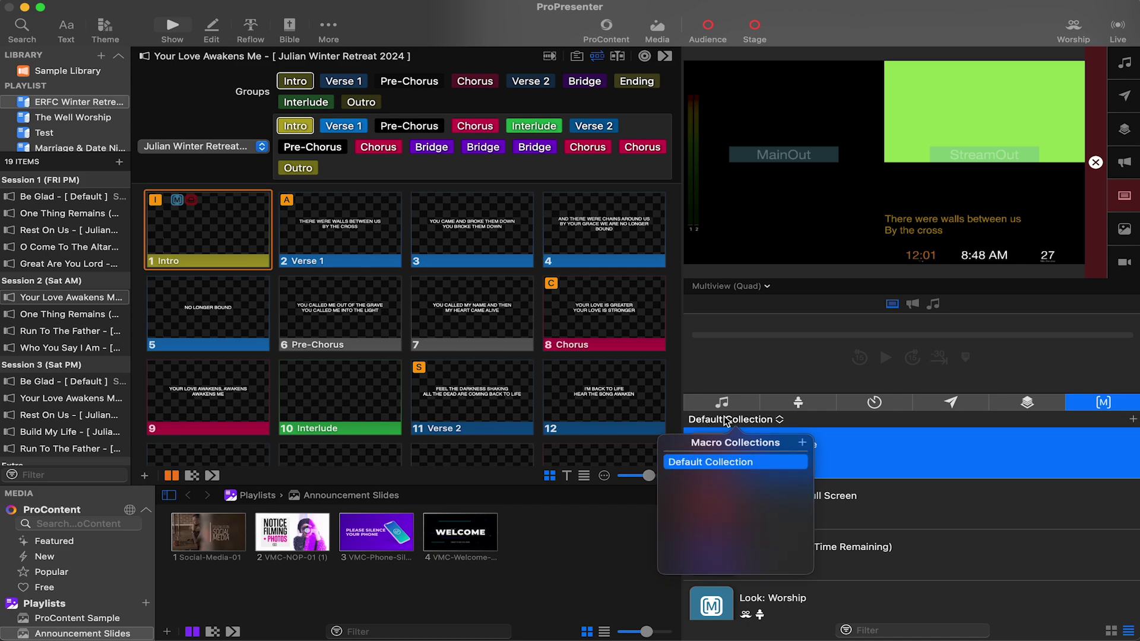
pyautogui.click(802, 443)
pyautogui.write('Lighting Collection')
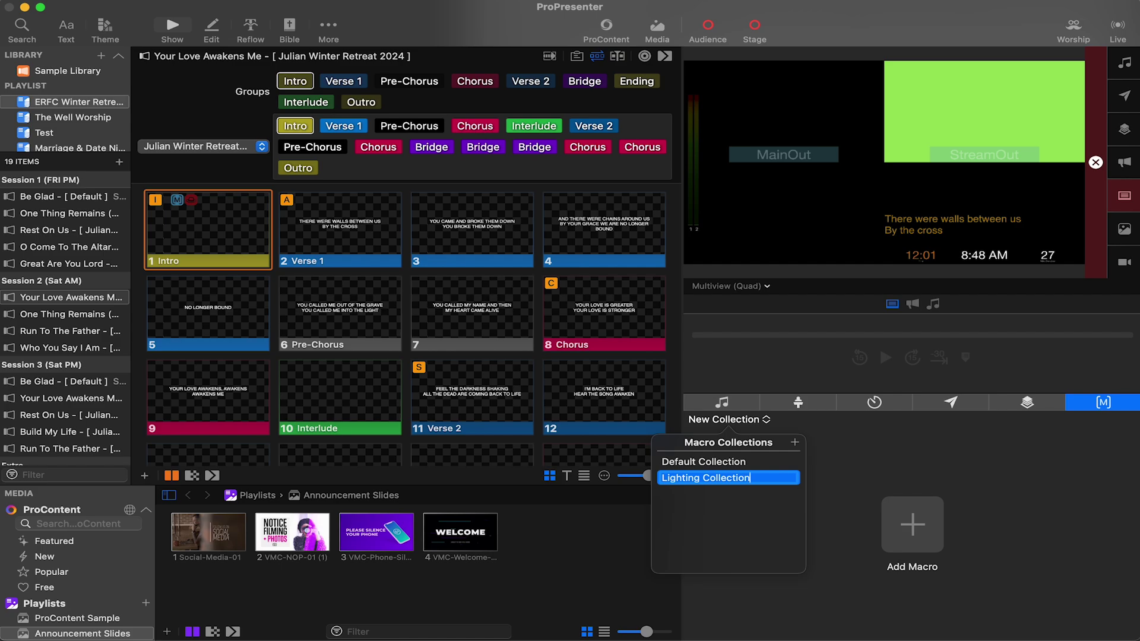
pyautogui.press('Return')
pyautogui.click(834, 478)
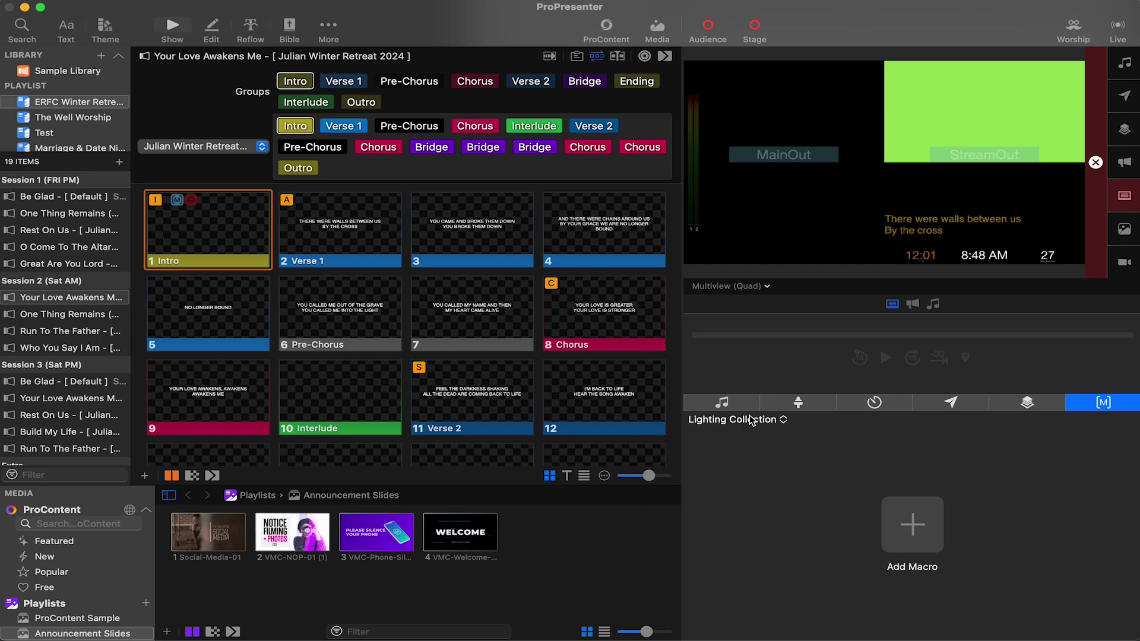
pyautogui.click(749, 417)
pyautogui.click(718, 461)
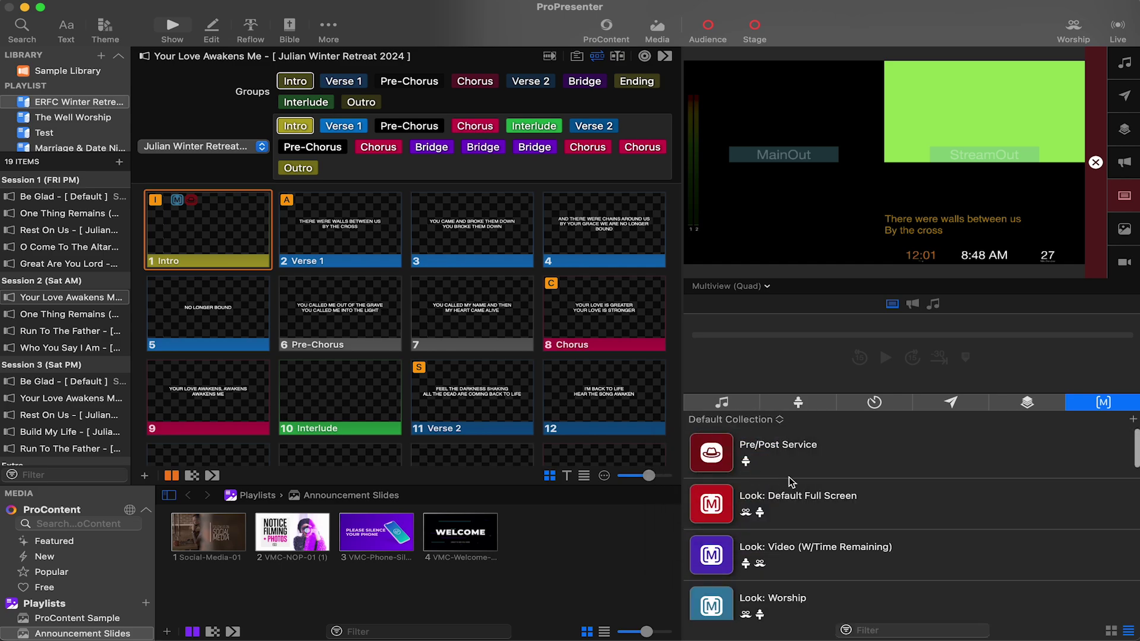
# Select Lighting: Scene 1–5 and move them into Lighting Collection.
pyautogui.scroll(-10, 790, 490)
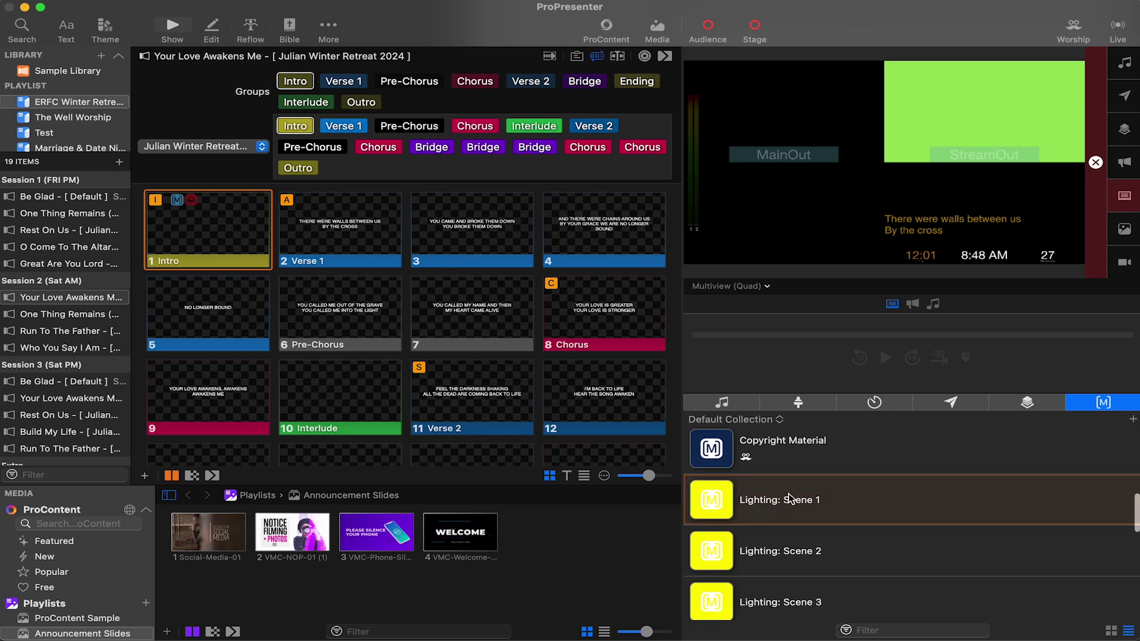
pyautogui.scroll(-5, 789, 494)
pyautogui.click(779, 560)
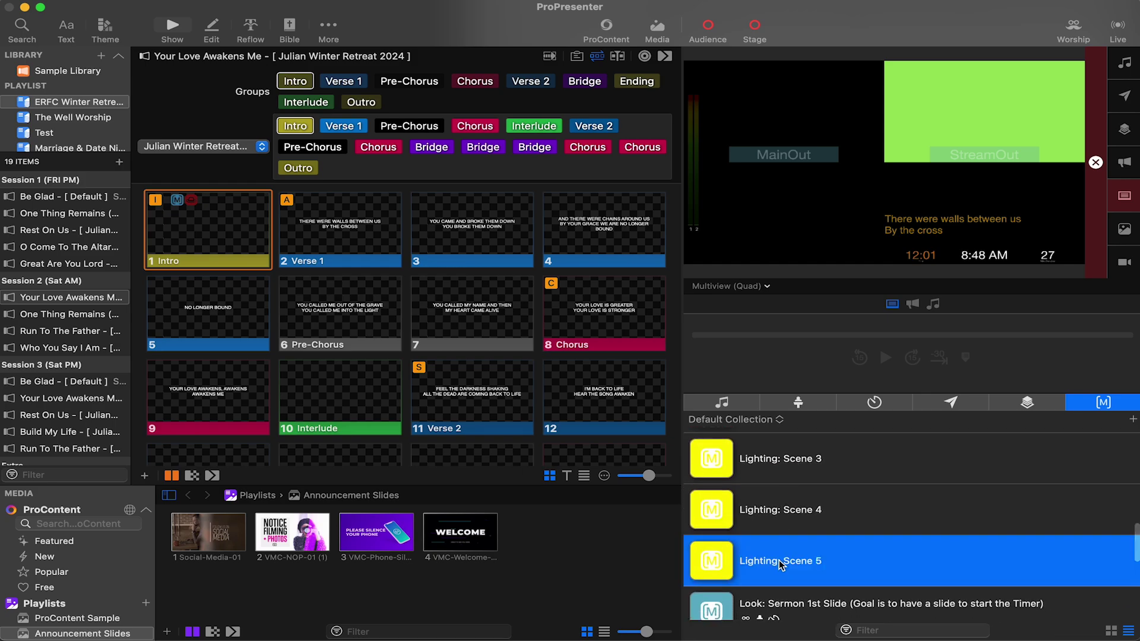
pyautogui.scroll(3, 777, 512)
pyautogui.click(775, 470)
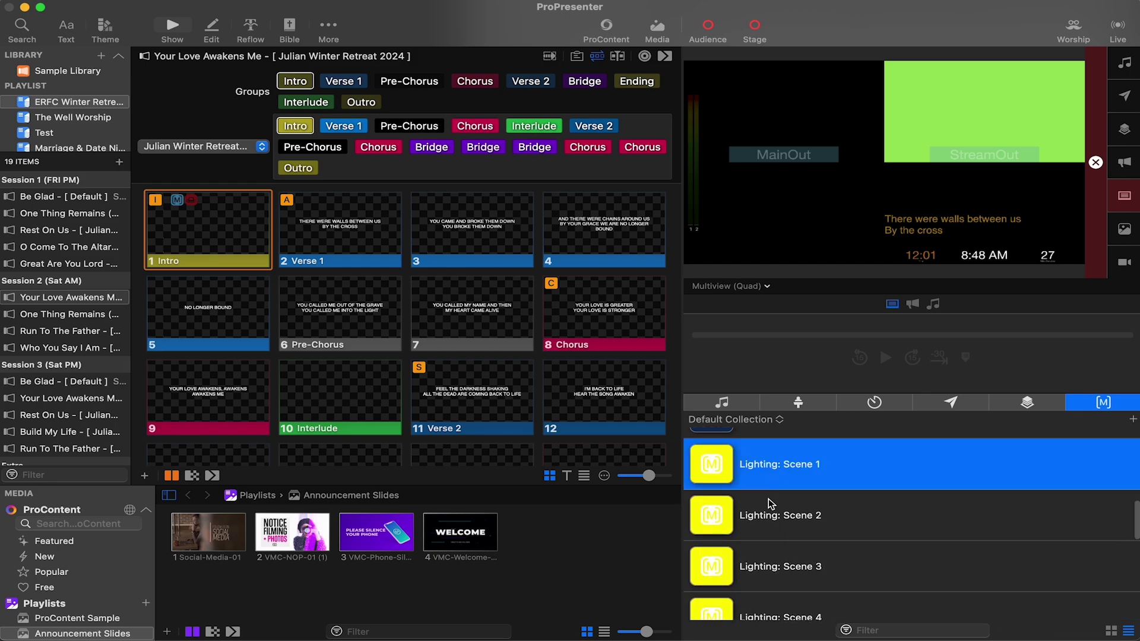
pyautogui.keyDown('shift'); pyautogui.click(768, 503); pyautogui.keyUp('shift')
pyautogui.keyDown('shift'); pyautogui.click(770, 562); pyautogui.keyUp('shift')
pyautogui.scroll(-3, 770, 561)
pyautogui.keyDown('shift'); pyautogui.click(770, 561); pyautogui.keyUp('shift')
pyautogui.rightClick(762, 510)
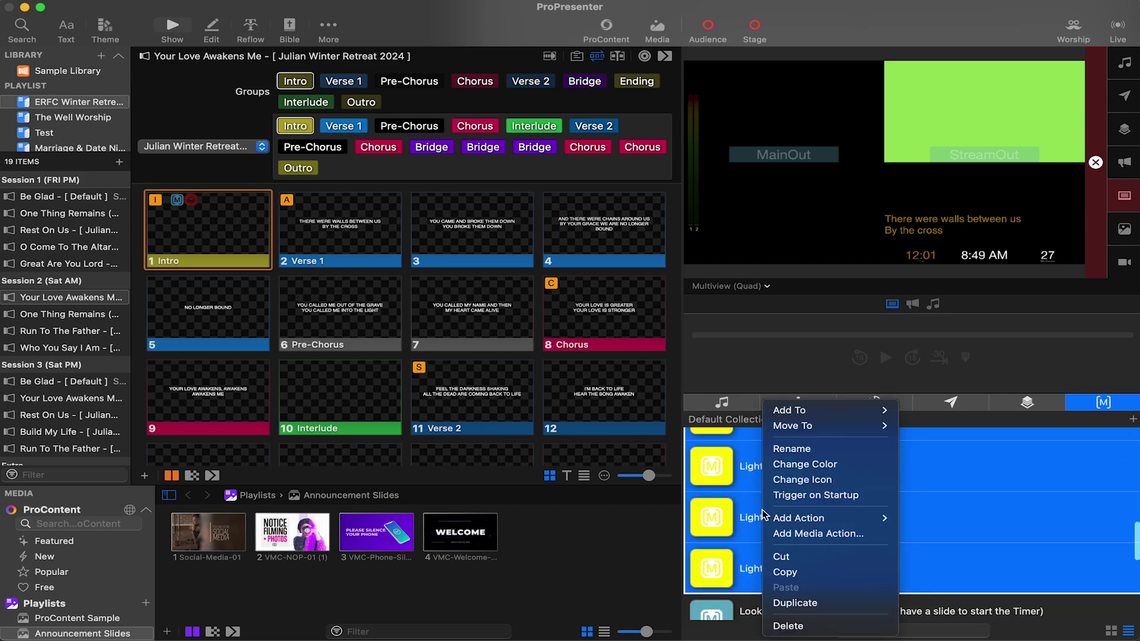
pyautogui.moveTo(829, 427)
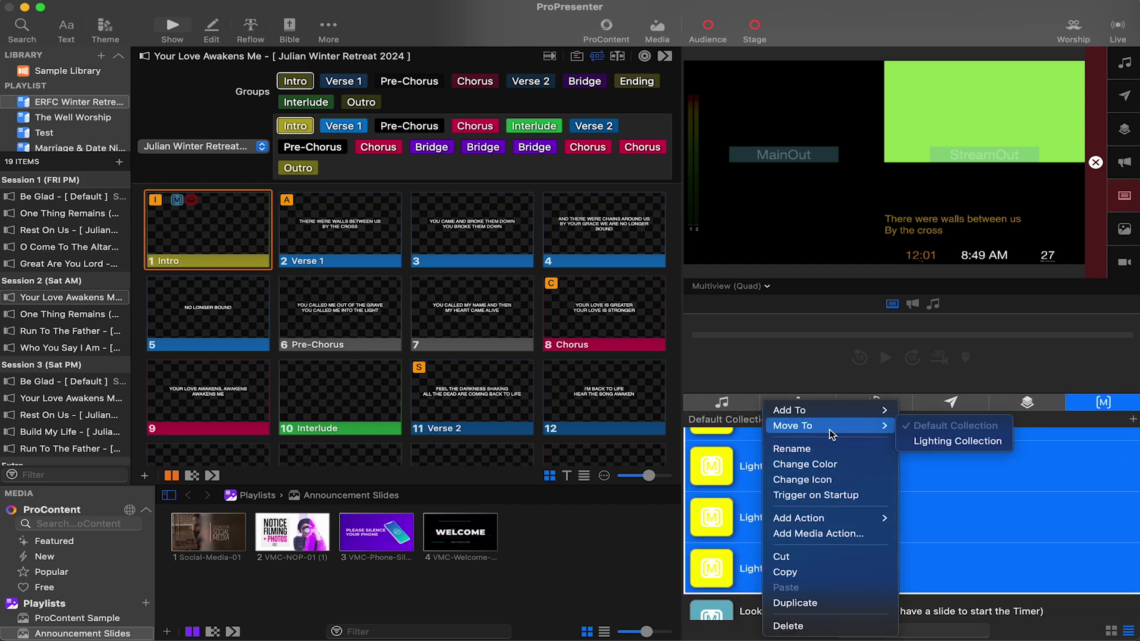
pyautogui.click(938, 440)
# Check the scenes now appear in Lighting Collection, then return to the Default Collection.
pyautogui.click(770, 422)
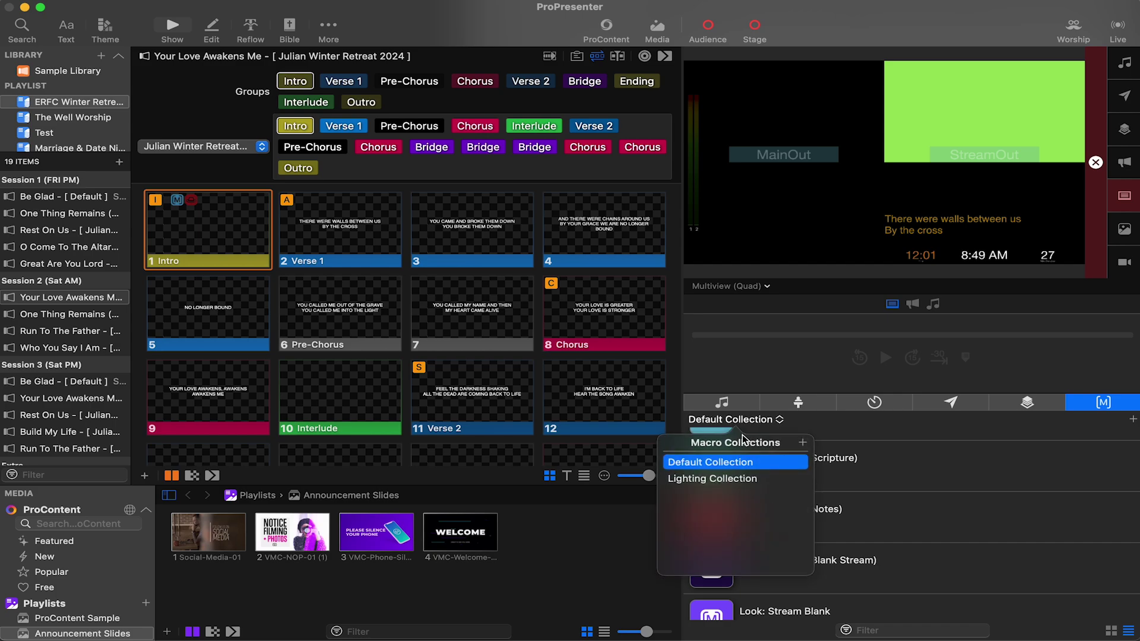
pyautogui.click(719, 476)
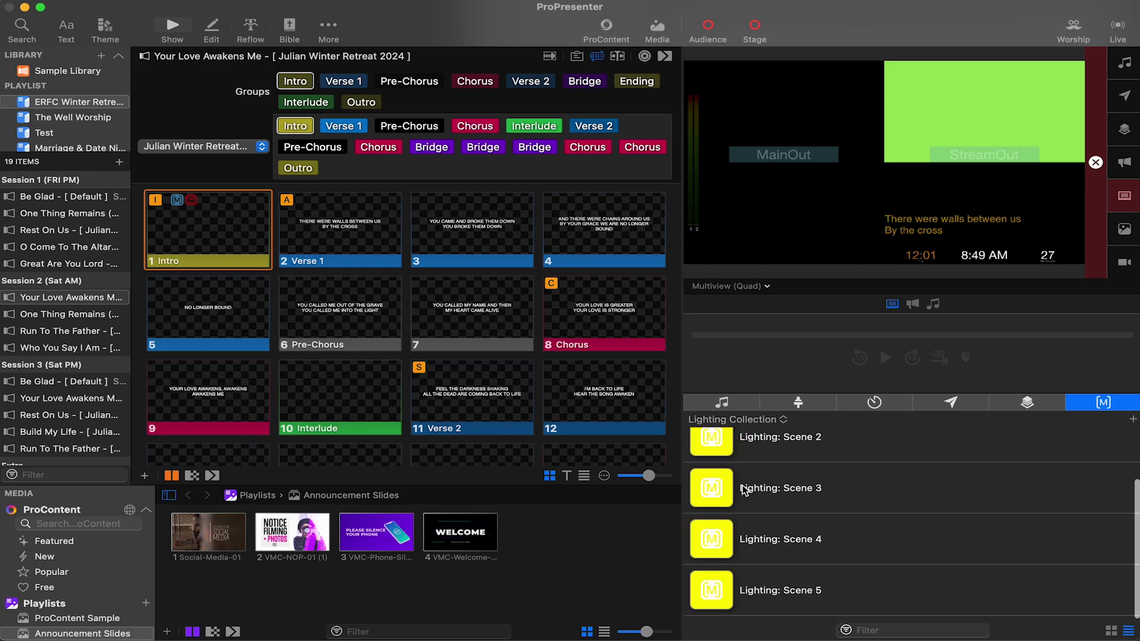
pyautogui.scroll(2, 743, 489)
pyautogui.click(744, 421)
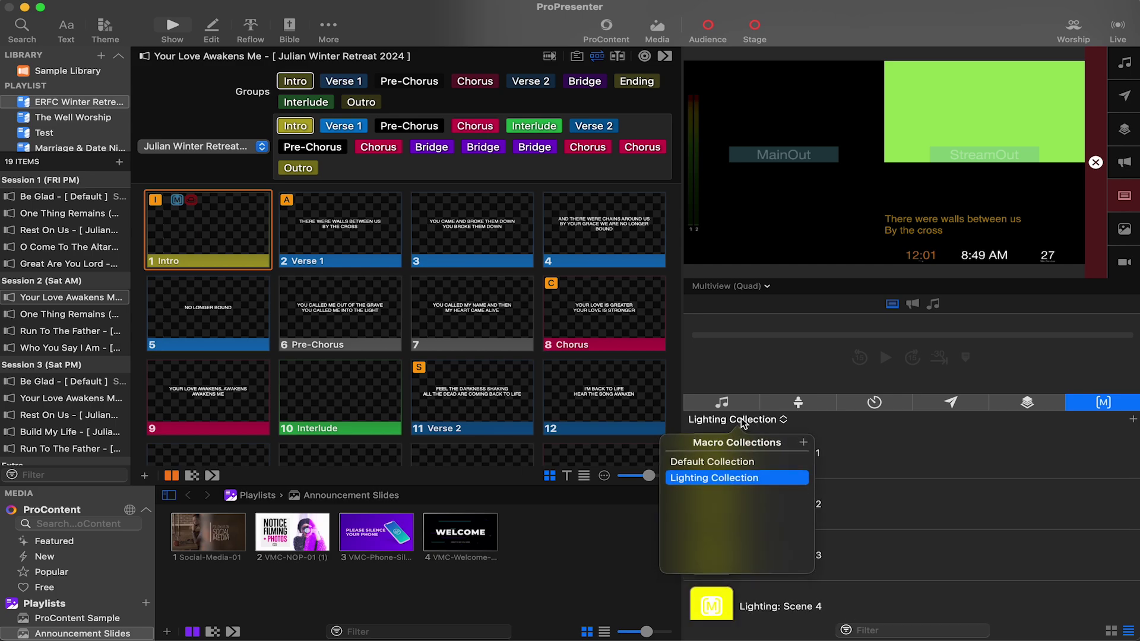
pyautogui.click(742, 462)
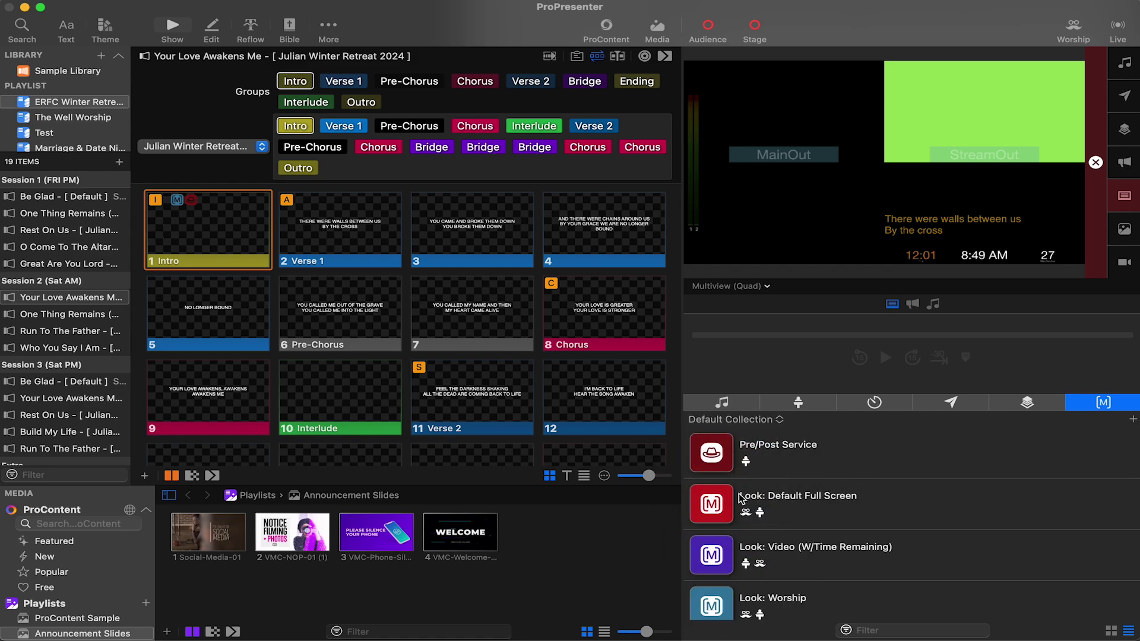
pyautogui.click(60, 630)
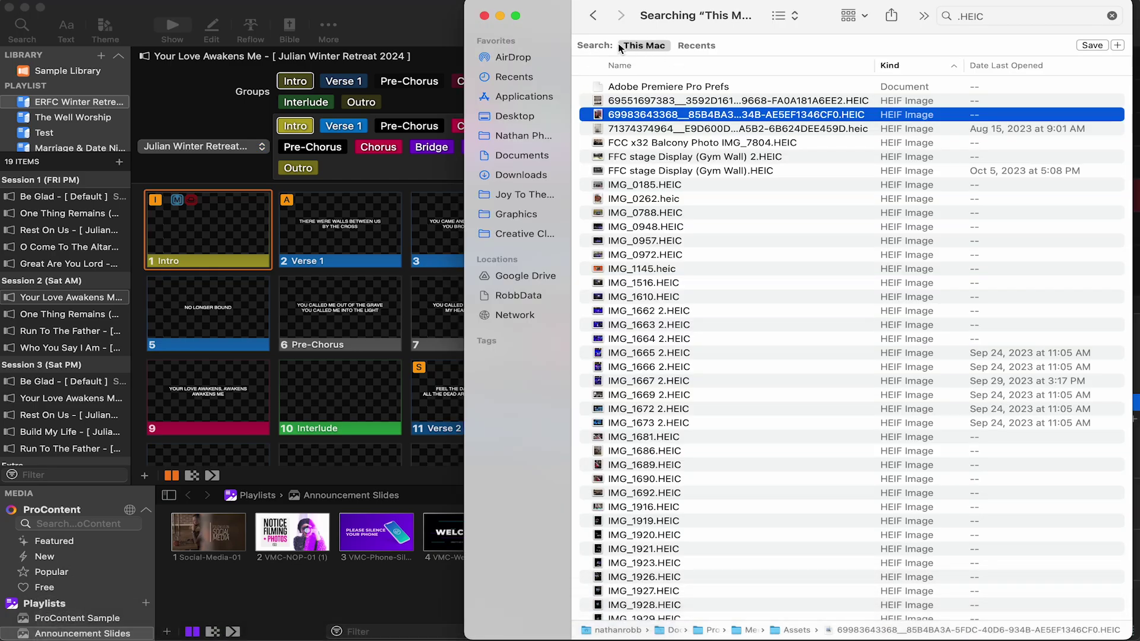
# Preview the first Desktop screenshot of the older macros list from Finder, set beside ProPresenter.
pyautogui.click(520, 115)
pyautogui.moveTo(715, 14); pyautogui.dragTo(248, 14)
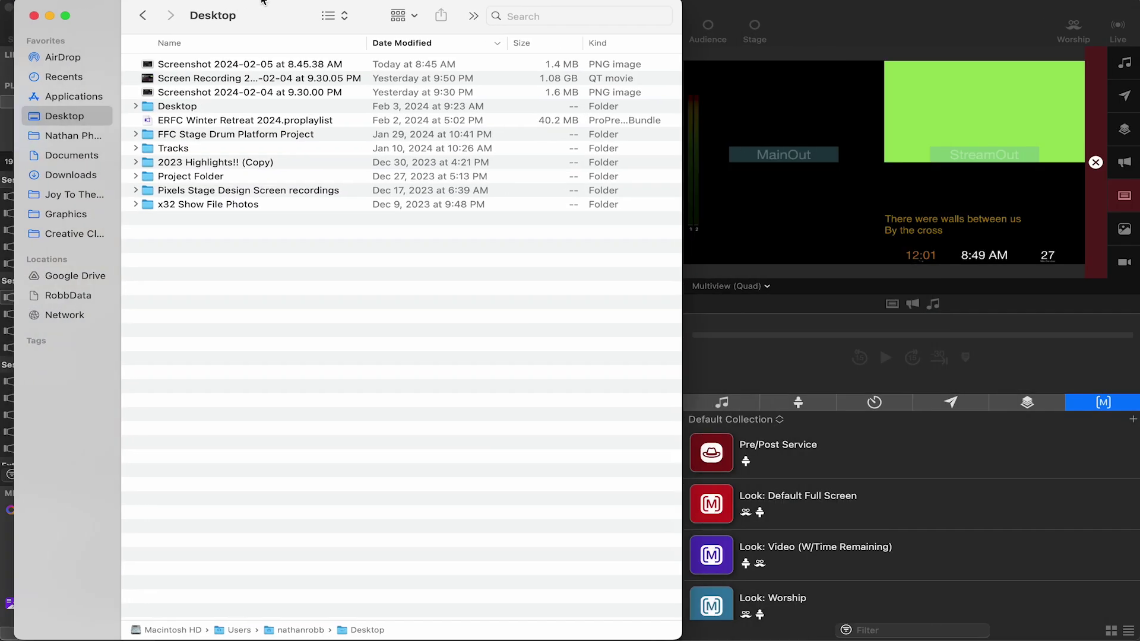
pyautogui.click(211, 62)
pyautogui.press('space')
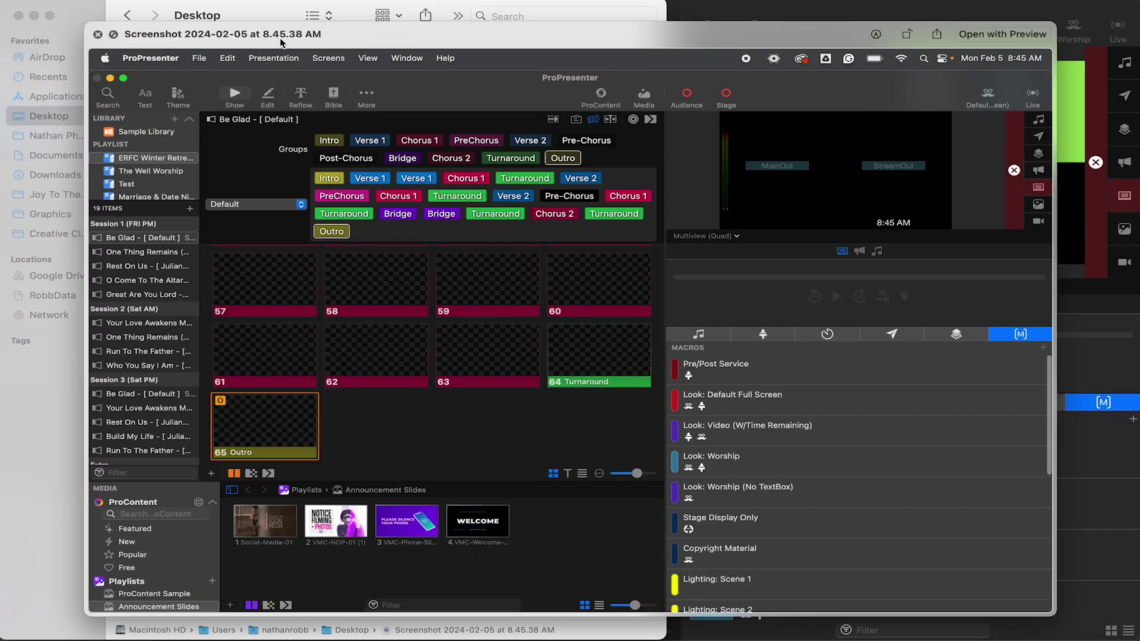
pyautogui.moveTo(656, 44); pyautogui.dragTo(326, 35)
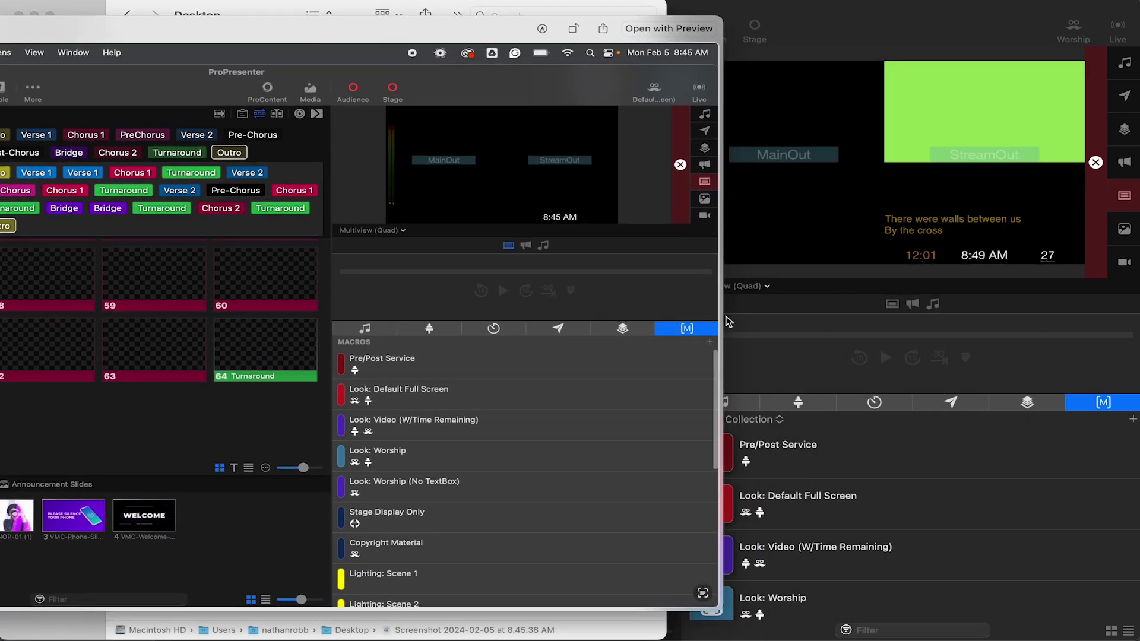
# Compare the screenshot with ProPresenter's macros in grid and list views, ending in ProPresenter.
pyautogui.click(1113, 628)
pyautogui.click(1111, 631)
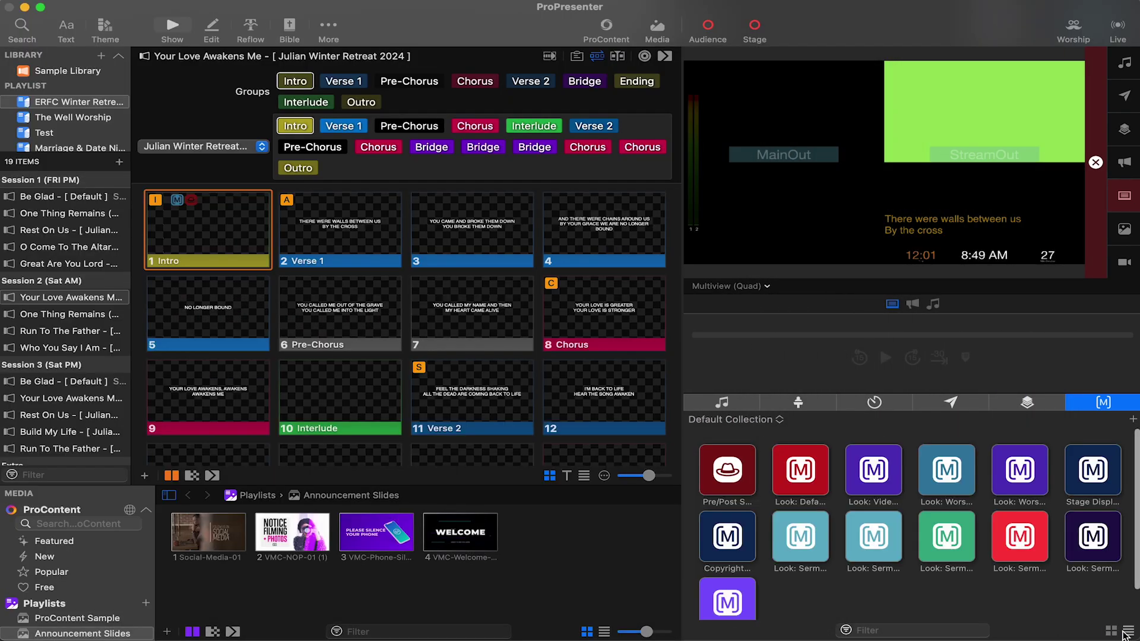
pyautogui.click(1128, 631)
pyautogui.moveTo(193, 621)
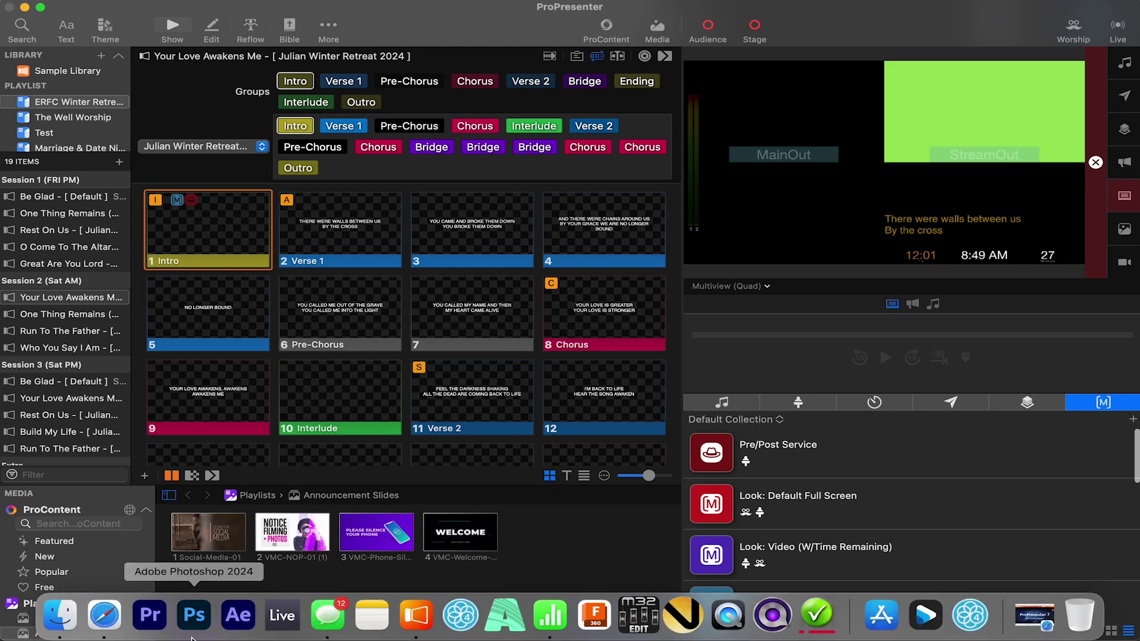
pyautogui.click(58, 619)
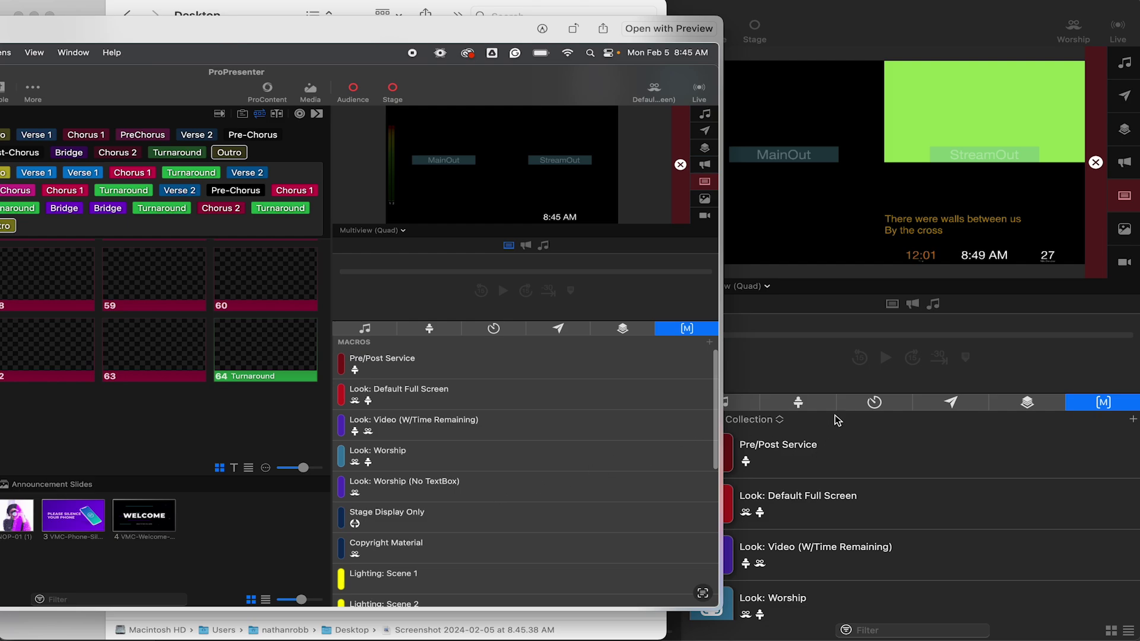
pyautogui.click(803, 374)
pyautogui.scroll(-10, 731, 454)
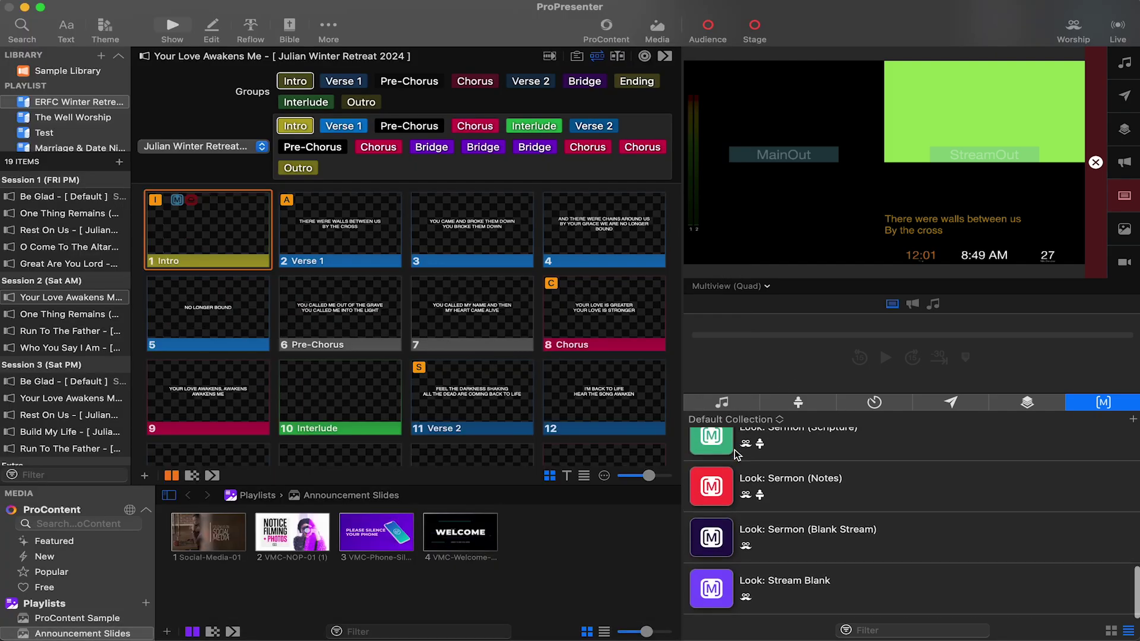
# Look through the Lighting Collection macros, then return to the Default Collection.
pyautogui.scroll(10, 735, 450)
pyautogui.click(743, 421)
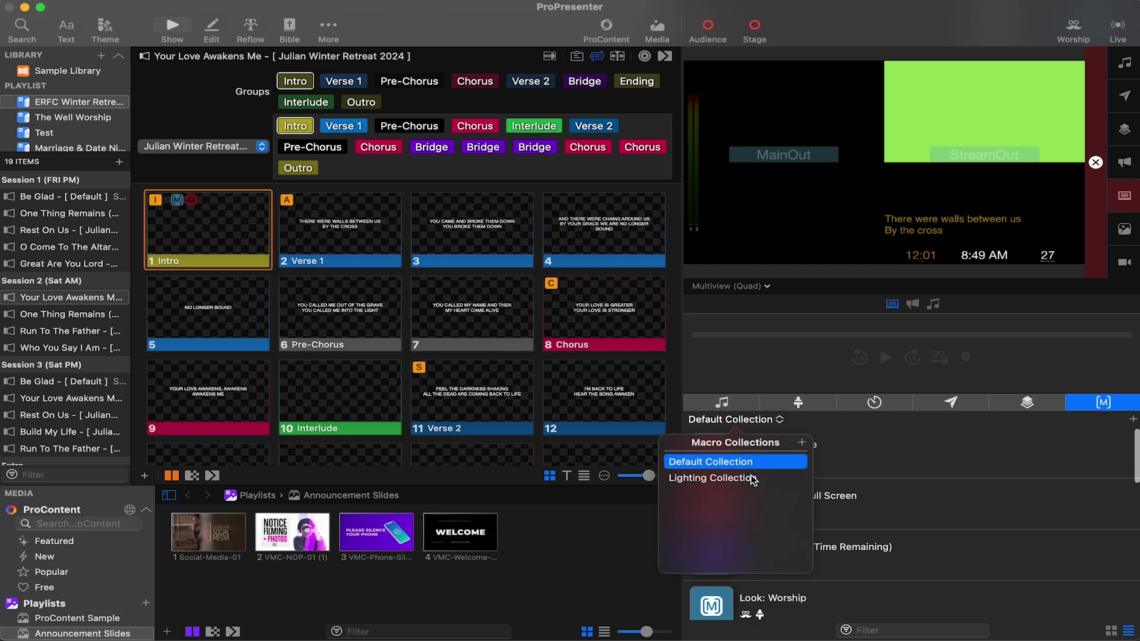
pyautogui.click(751, 477)
pyautogui.scroll(-3, 753, 481)
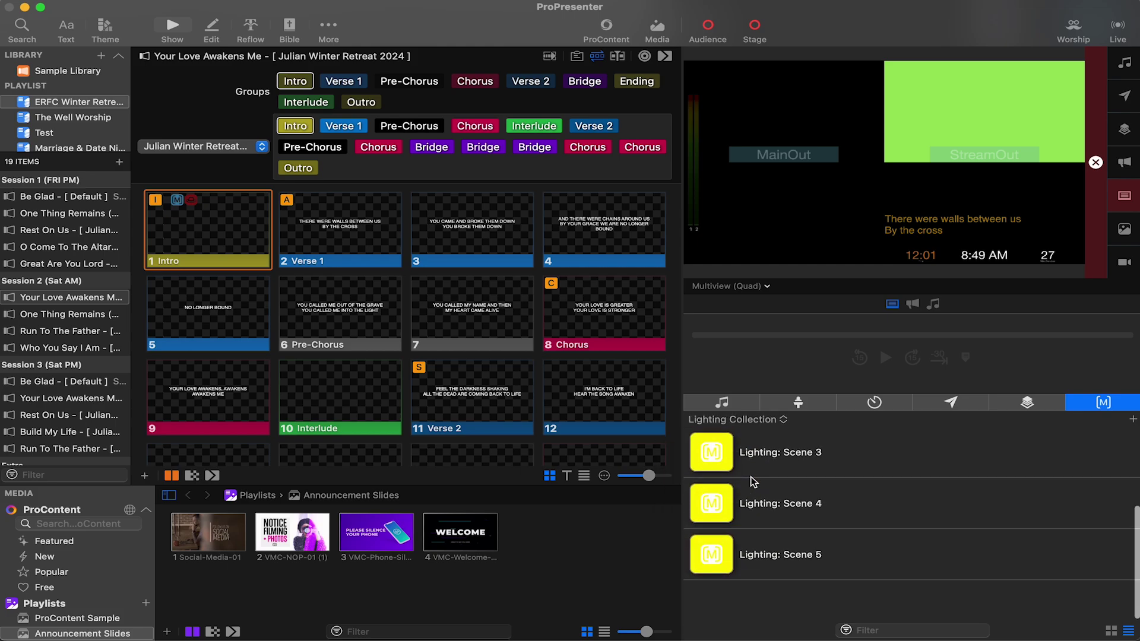
pyautogui.scroll(3, 753, 481)
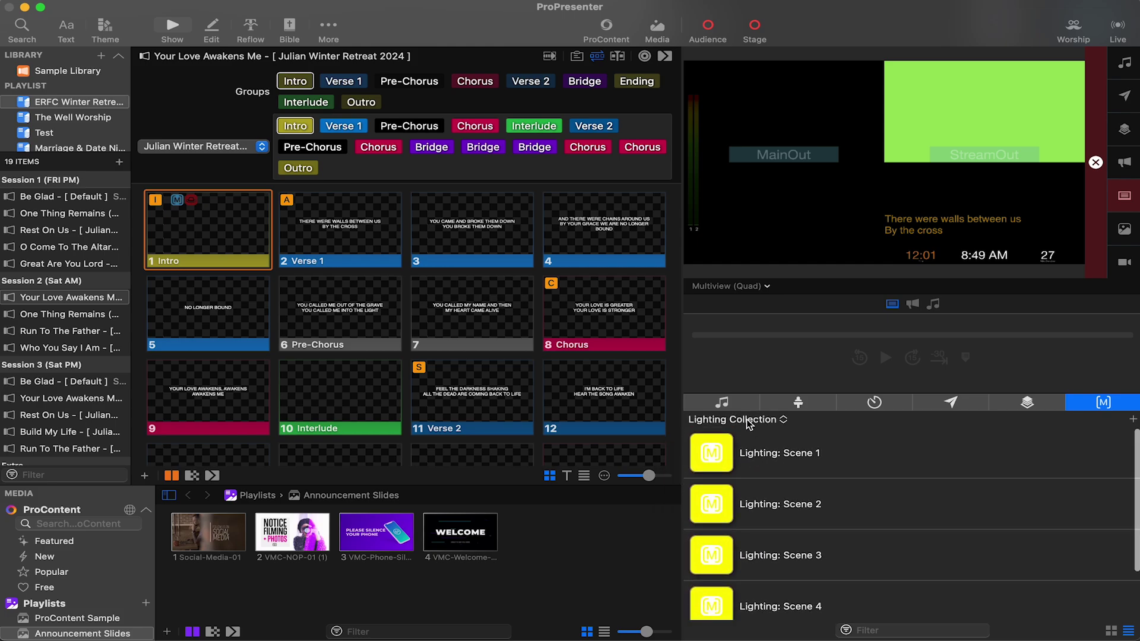
pyautogui.click(747, 419)
pyautogui.click(723, 469)
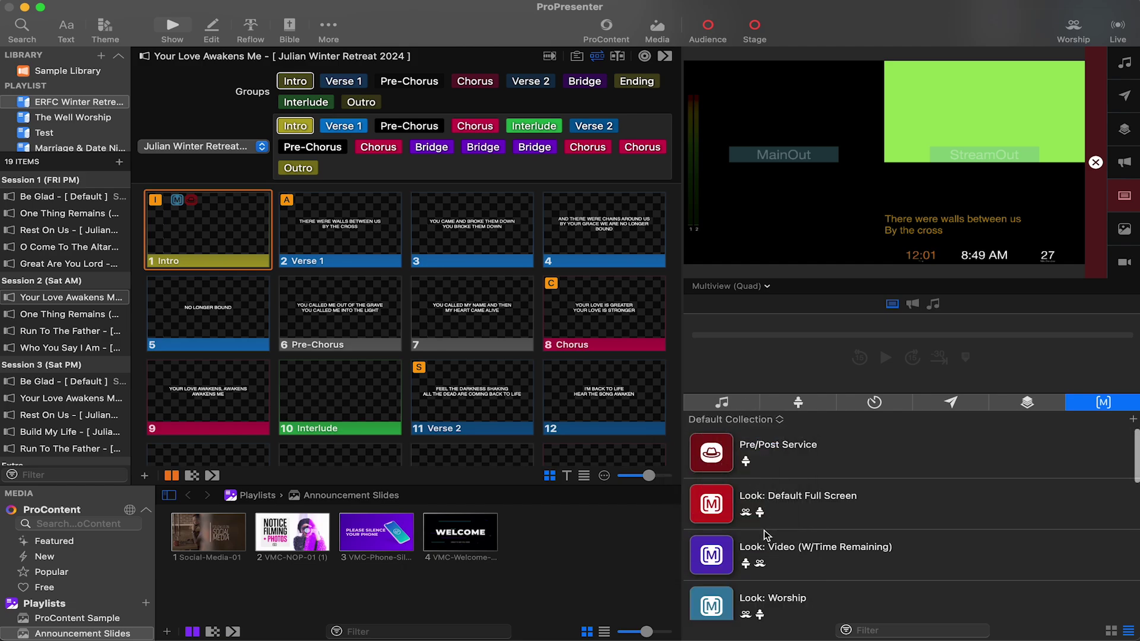
pyautogui.scroll(-3, 802, 555)
# Add a new macro collection named 'Sermon Collections'.
pyautogui.click(753, 418)
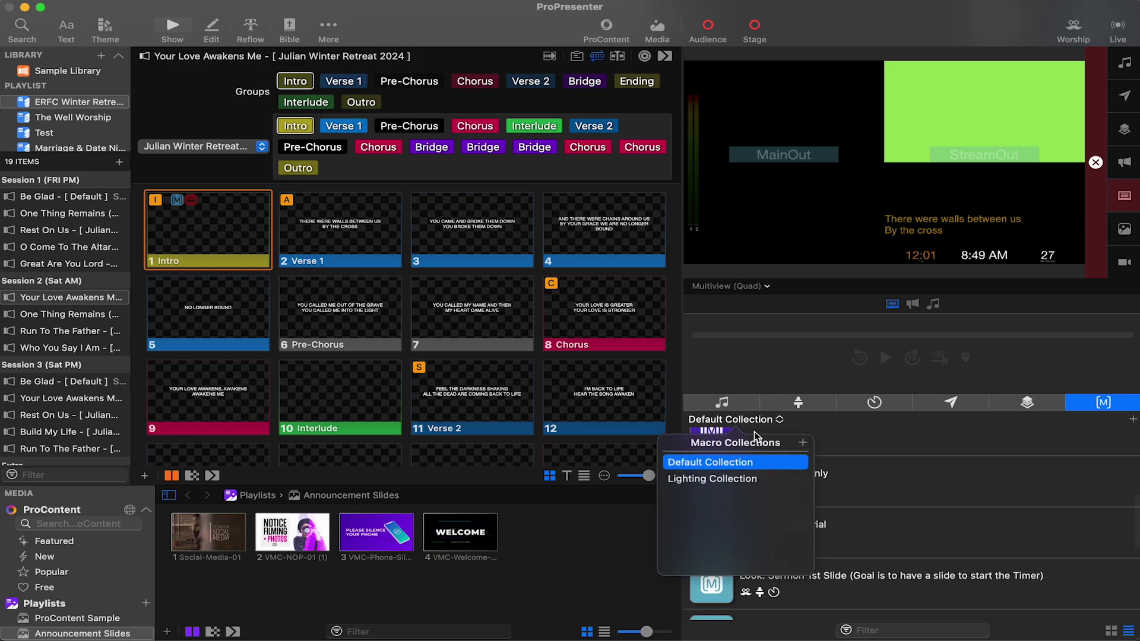
pyautogui.click(801, 443)
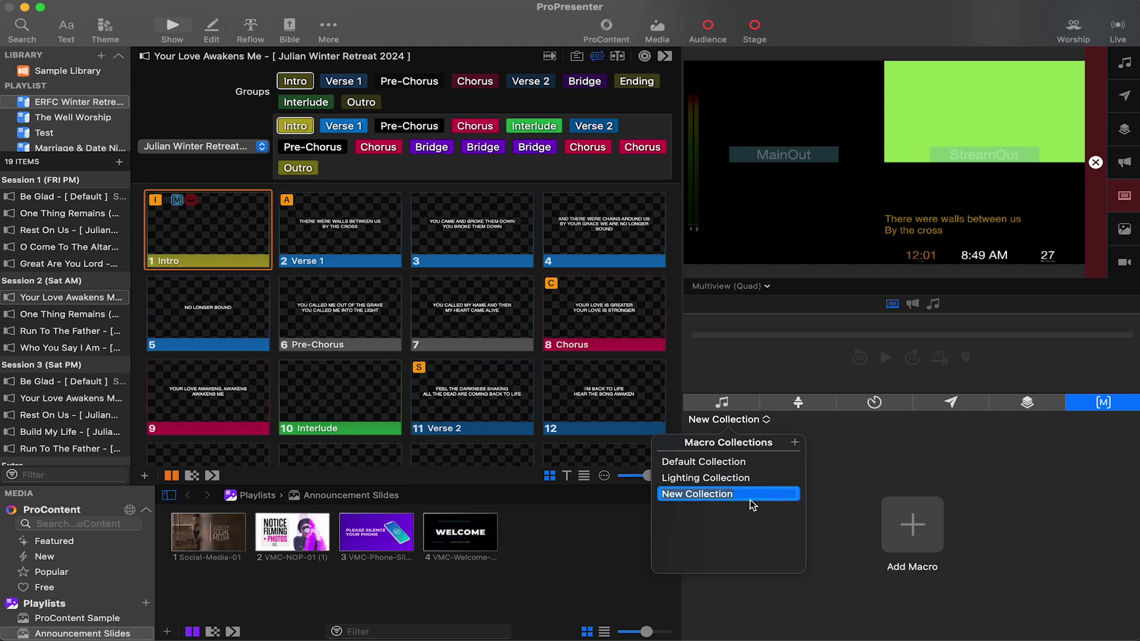
pyautogui.write('Sermon Collections')
pyautogui.press('Return')
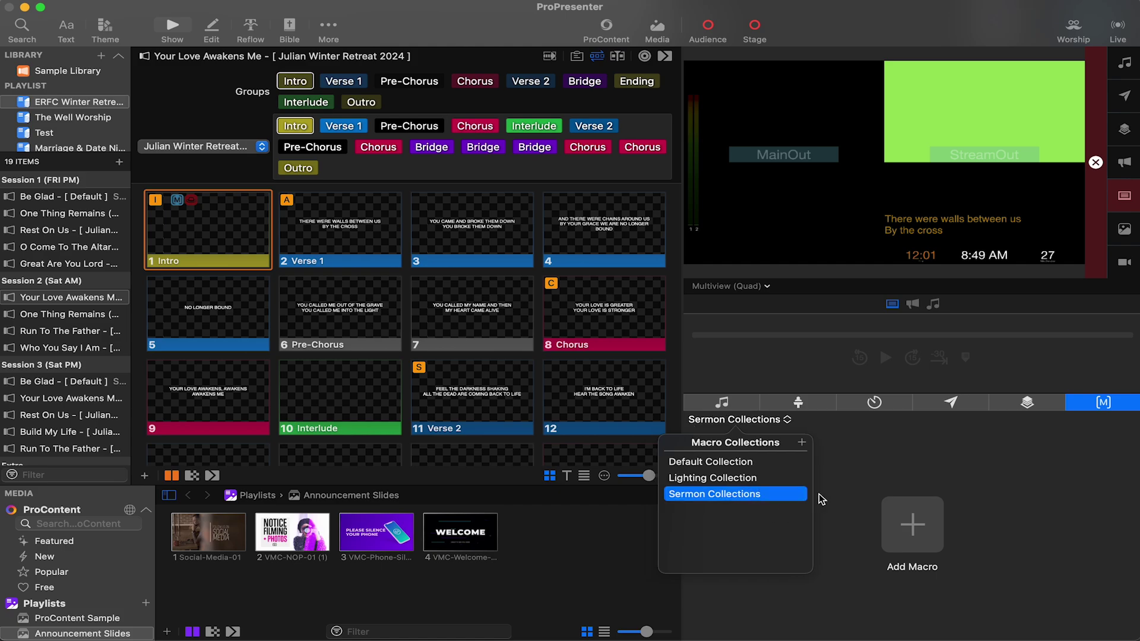
# Switch the macro list back to the Default Collection.
pyautogui.click(818, 493)
pyautogui.click(738, 425)
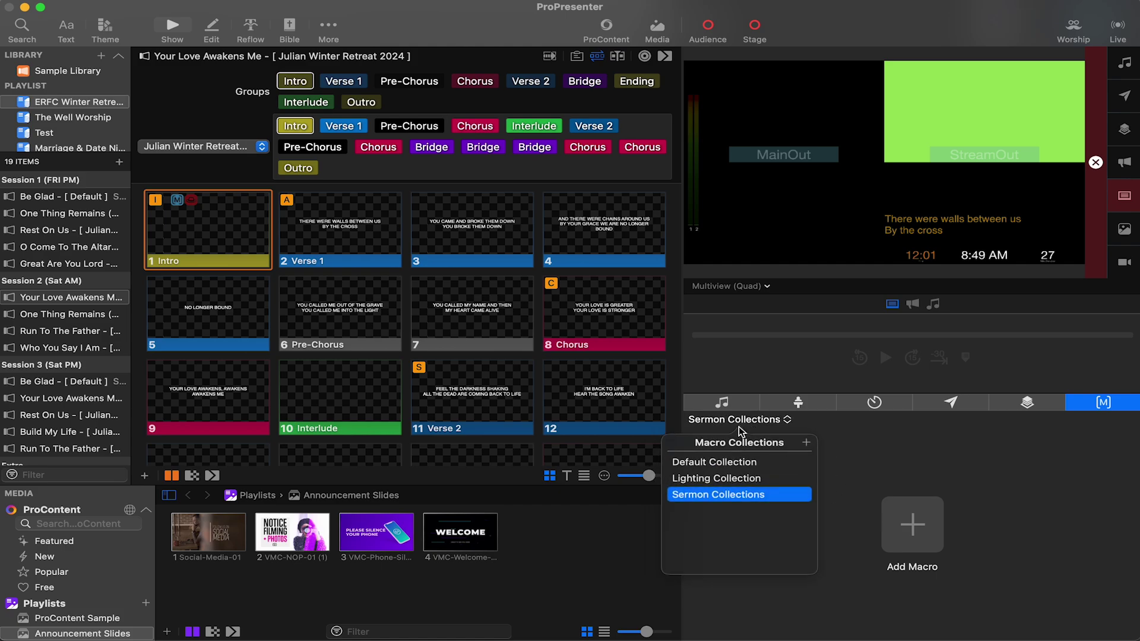
pyautogui.click(718, 462)
pyautogui.scroll(-5, 767, 509)
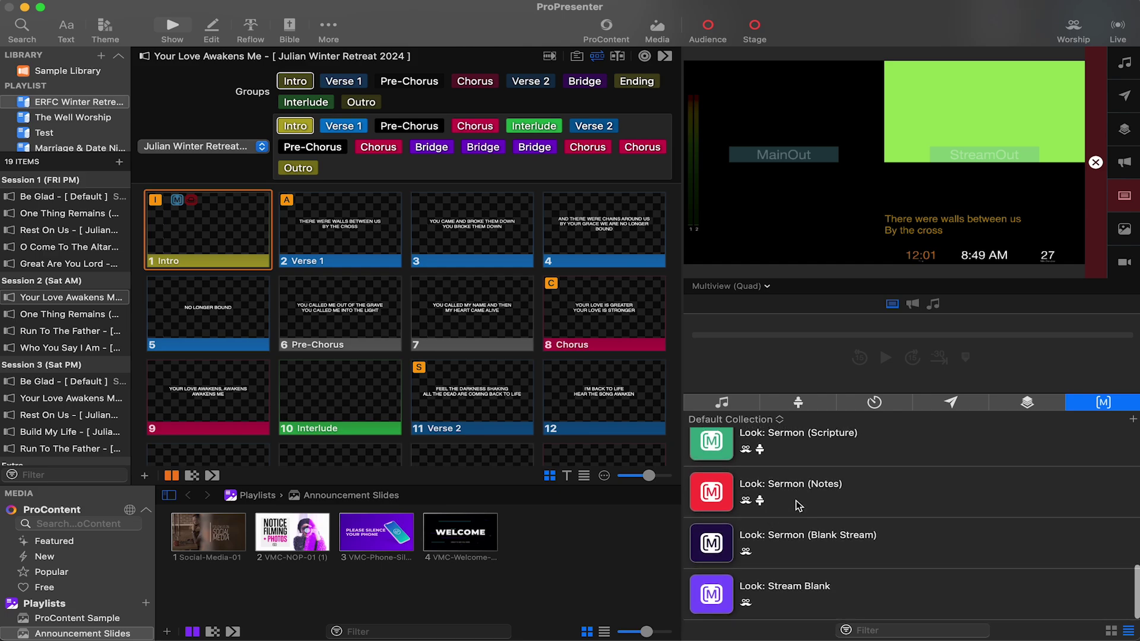
# Select the Look: Sermon macros: Blank Stream, Notes, Scripture, Full and 1st Slide.
pyautogui.click(796, 542)
pyautogui.keyDown('shift'); pyautogui.click(792, 494); pyautogui.keyUp('shift')
pyautogui.scroll(1, 792, 494)
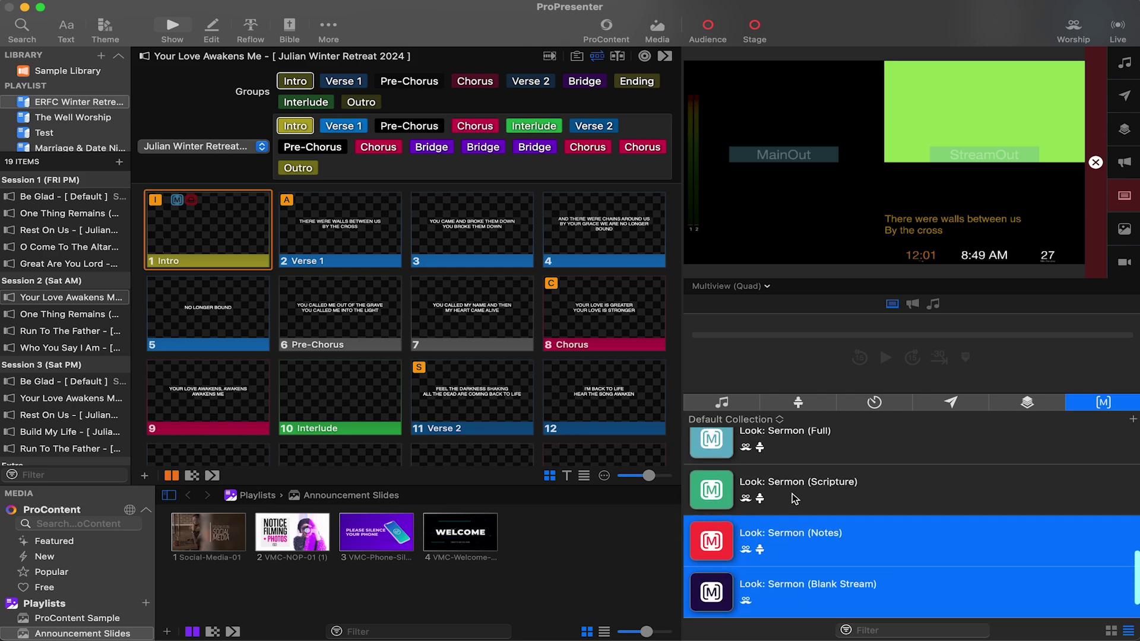
pyautogui.keyDown('shift'); pyautogui.click(792, 493); pyautogui.keyUp('shift')
pyautogui.keyDown('shift'); pyautogui.click(791, 437); pyautogui.keyUp('shift')
pyautogui.scroll(2, 791, 437)
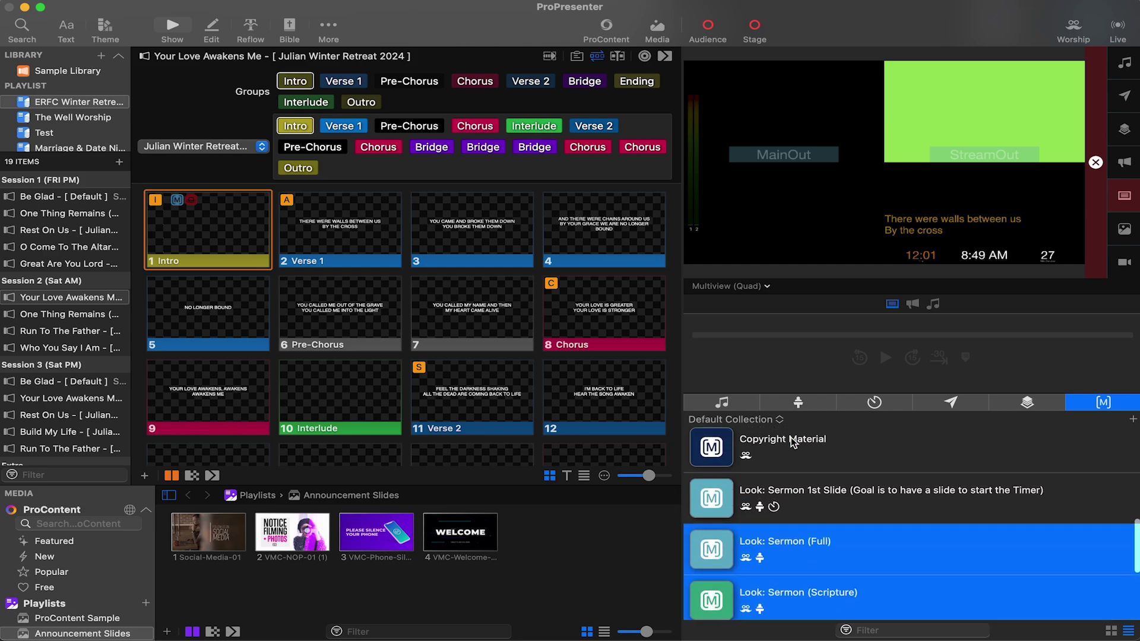
pyautogui.keyDown('shift'); pyautogui.click(789, 494); pyautogui.keyUp('shift')
# Move the selected Look: Sermon macros to Sermon Collections.
pyautogui.scroll(-1, 790, 494)
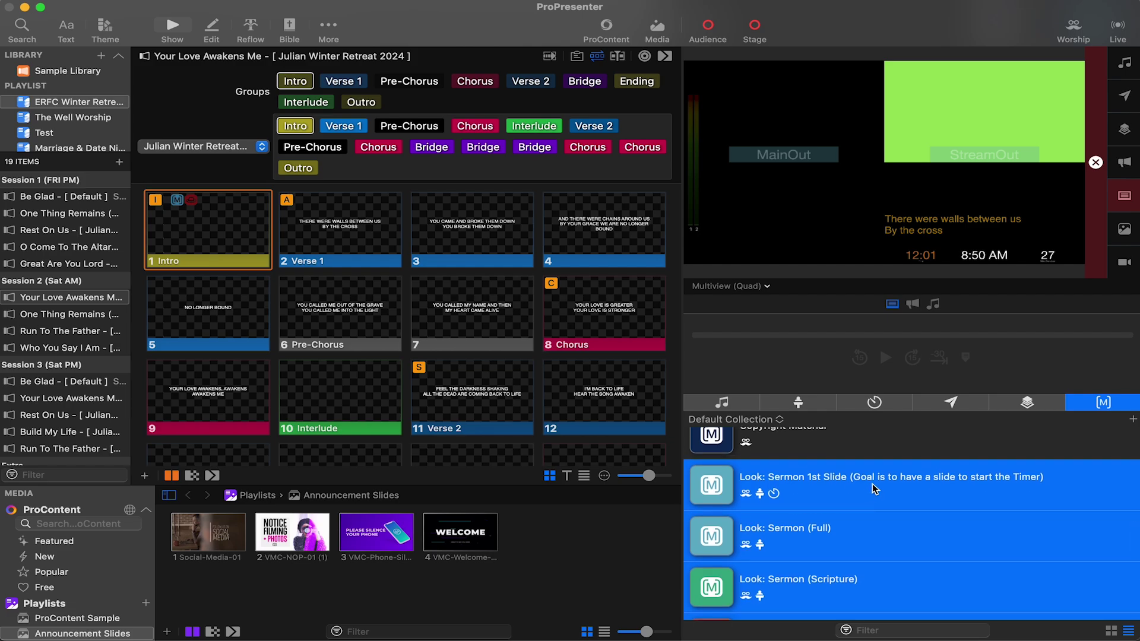
pyautogui.scroll(-2, 872, 484)
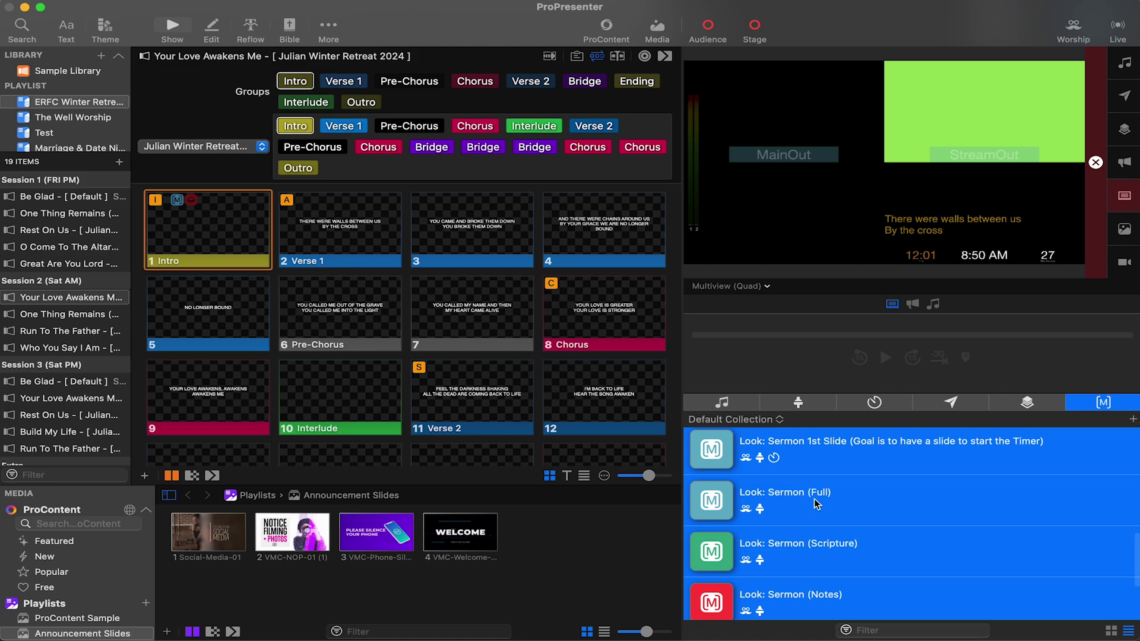
pyautogui.scroll(-2, 815, 503)
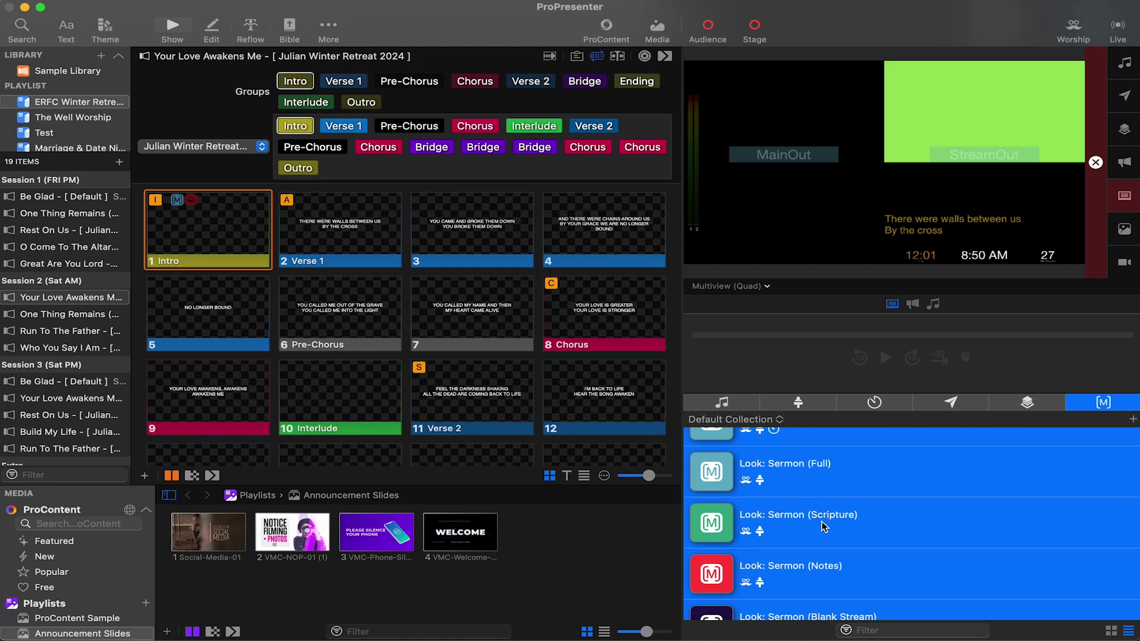
pyautogui.scroll(-5, 820, 578)
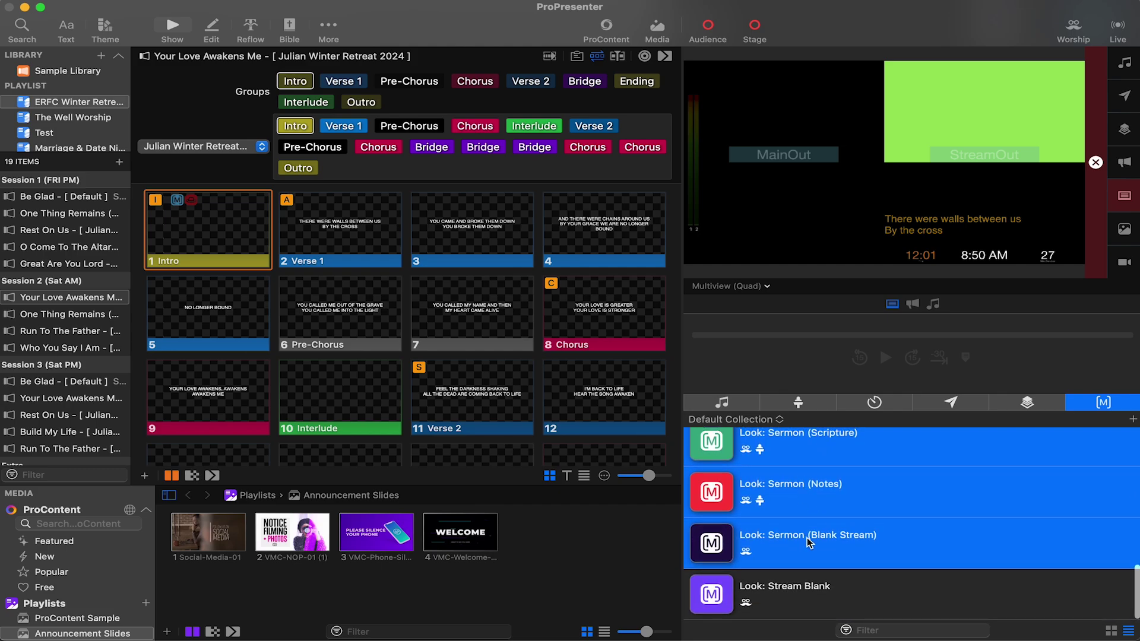
pyautogui.rightClick(803, 537)
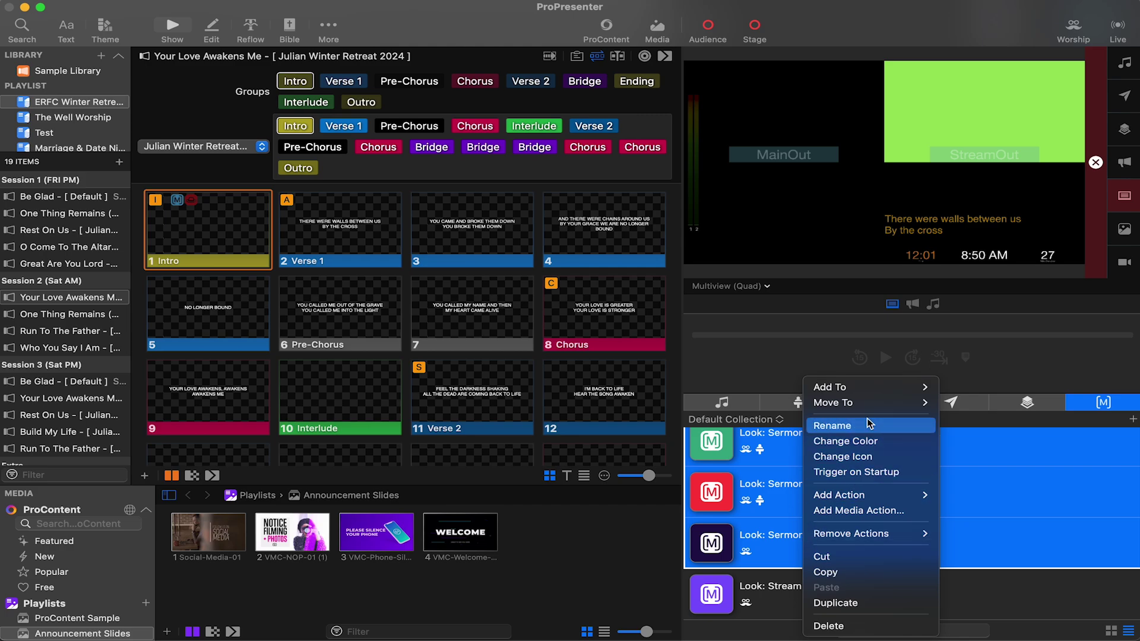
pyautogui.moveTo(870, 405)
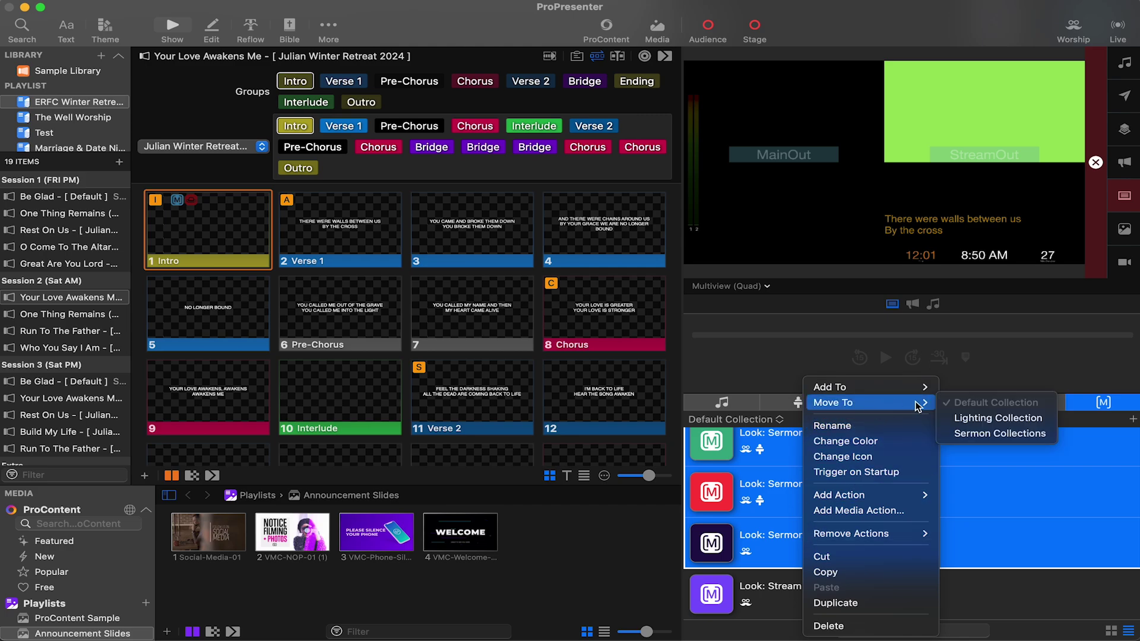
pyautogui.moveTo(920, 390)
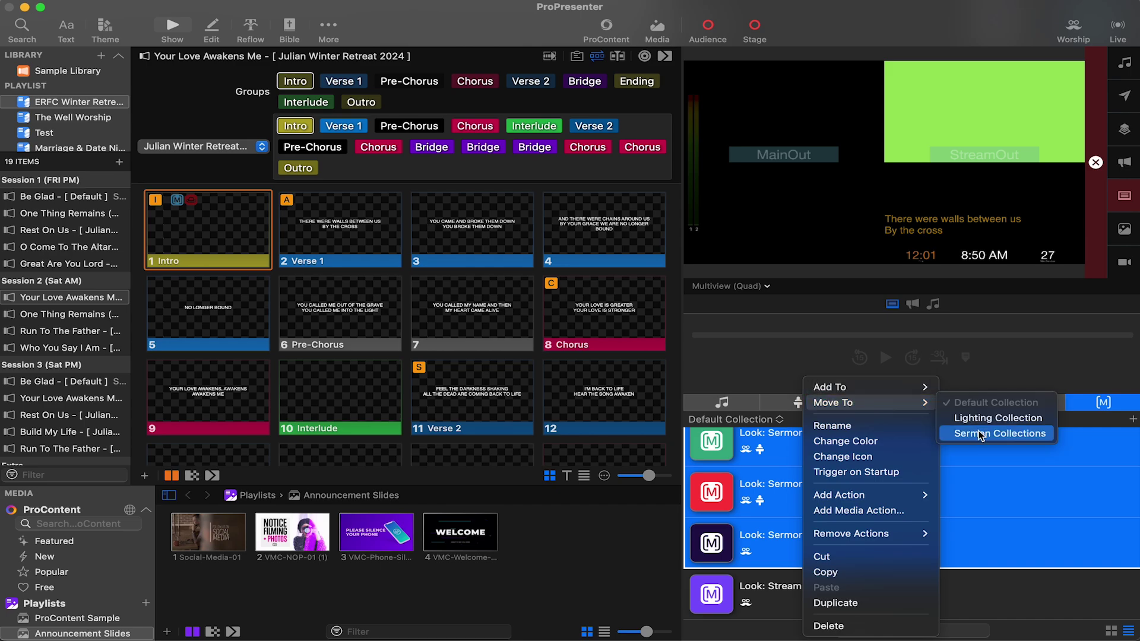
pyautogui.click(981, 435)
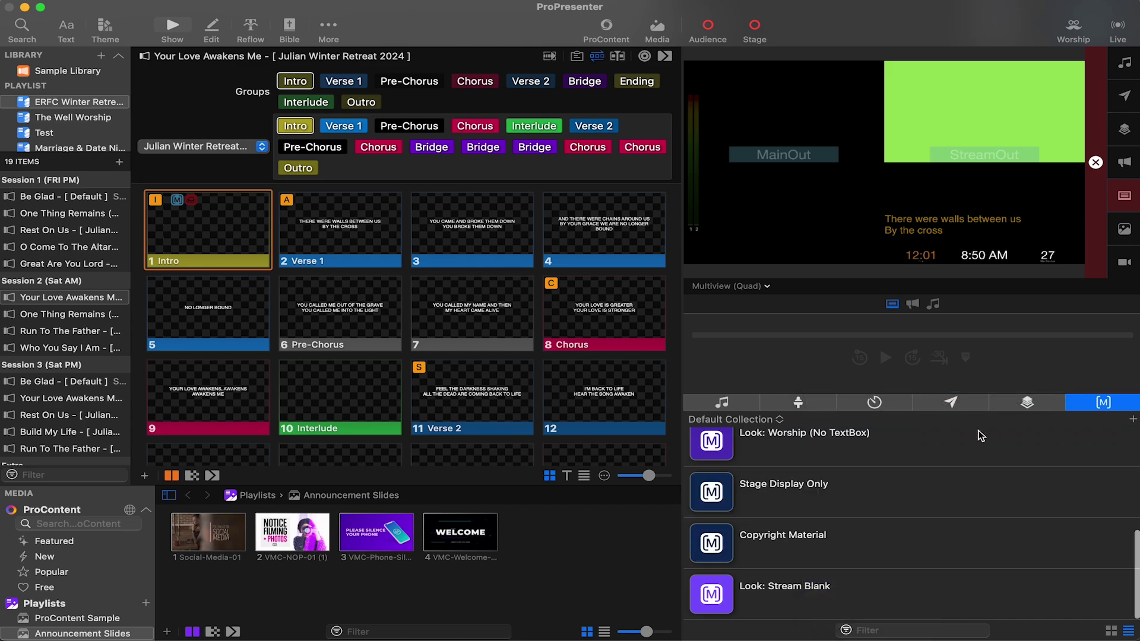
pyautogui.click(735, 419)
pyautogui.click(732, 495)
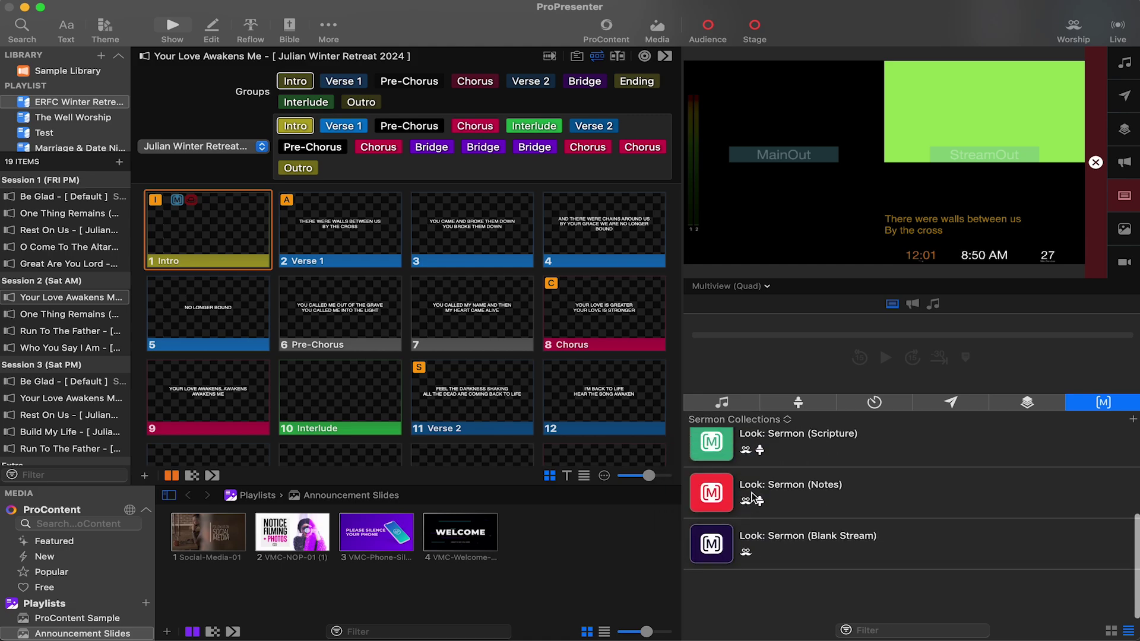
pyautogui.click(721, 423)
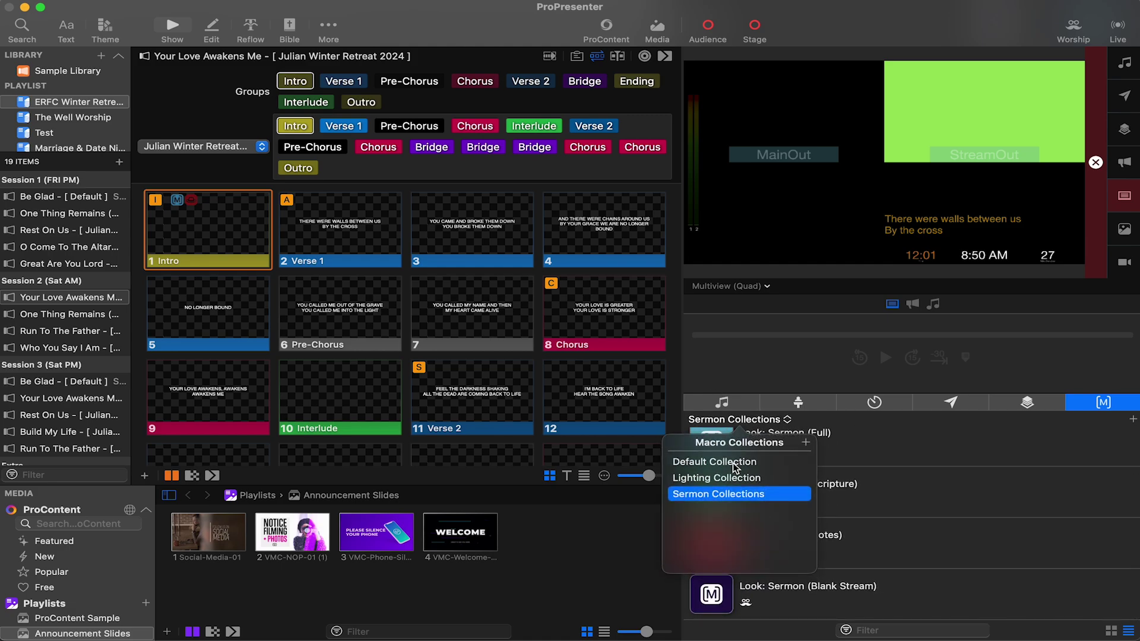
pyautogui.click(623, 456)
pyautogui.scroll(-2, 804, 502)
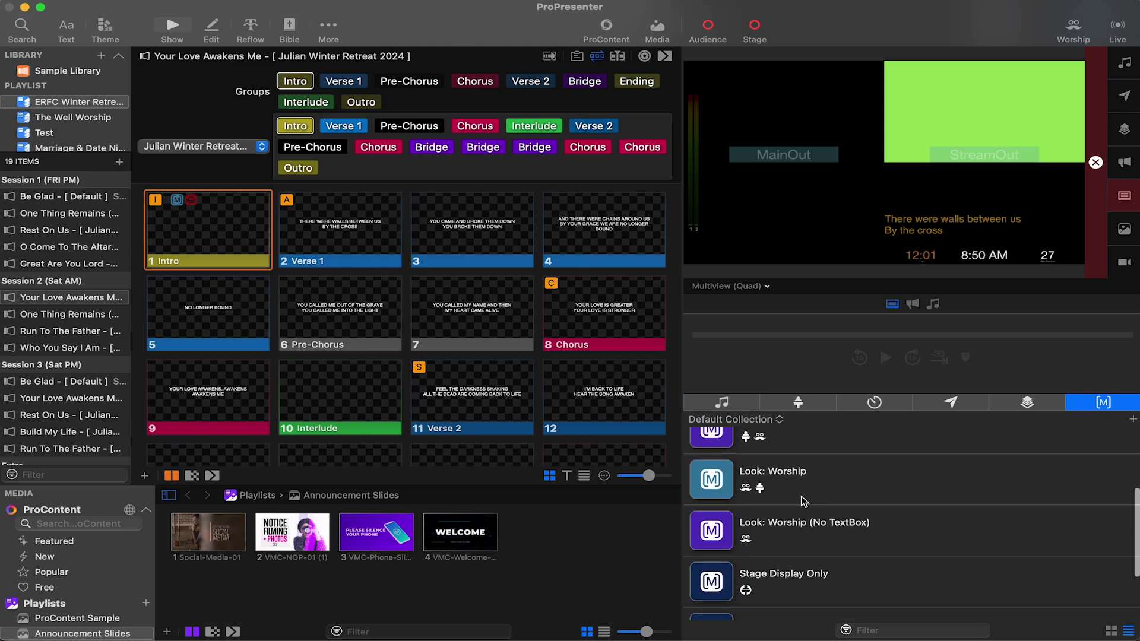
pyautogui.click(803, 528)
pyautogui.keyDown('shift'); pyautogui.click(789, 483); pyautogui.keyUp('shift')
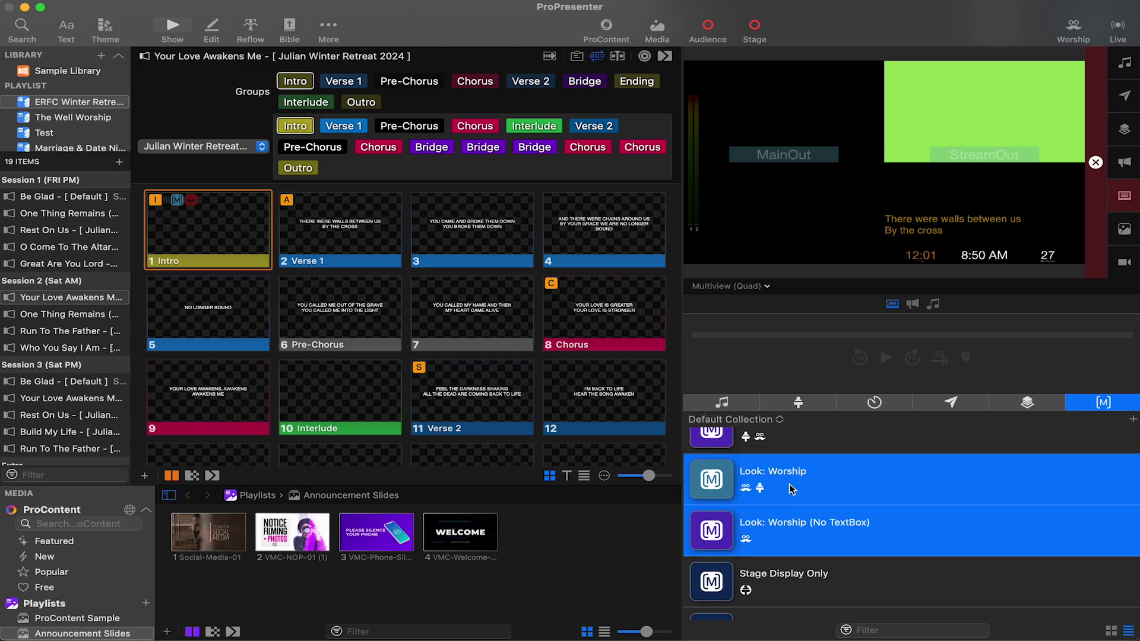
pyautogui.scroll(3, 789, 483)
pyautogui.scroll(2, 796, 503)
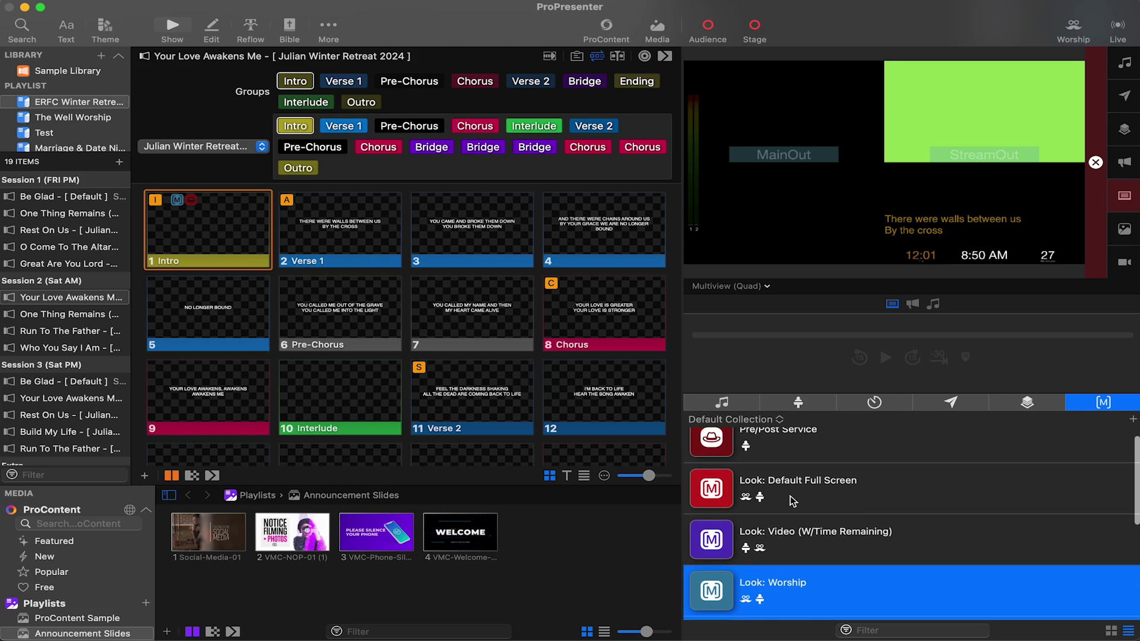
pyautogui.scroll(-5, 792, 487)
pyautogui.rightClick(783, 463)
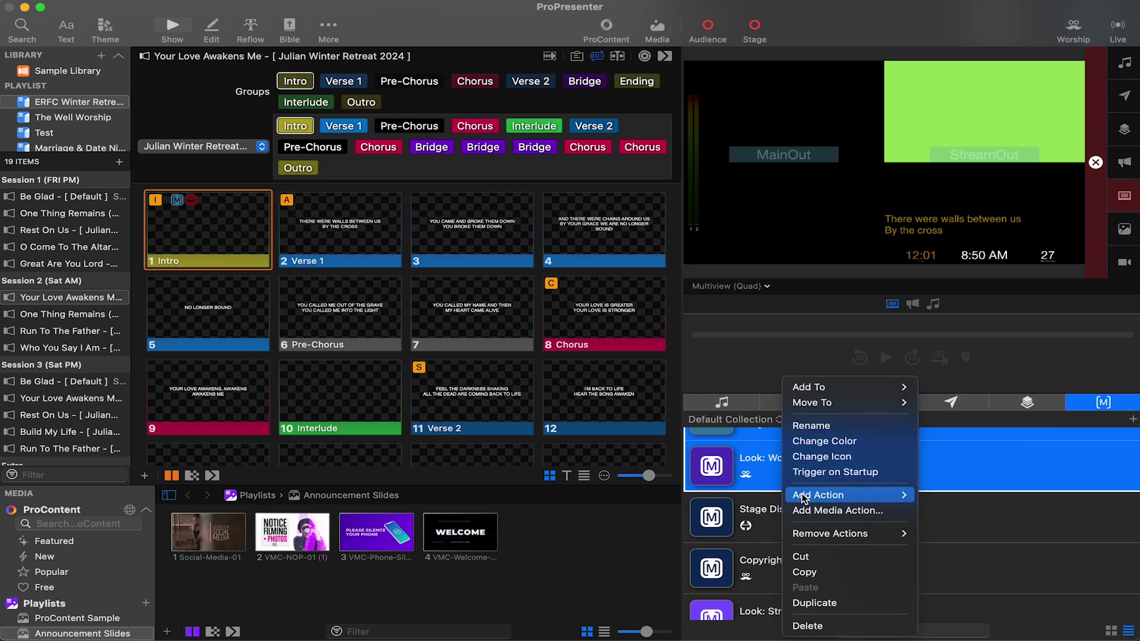
pyautogui.moveTo(804, 495)
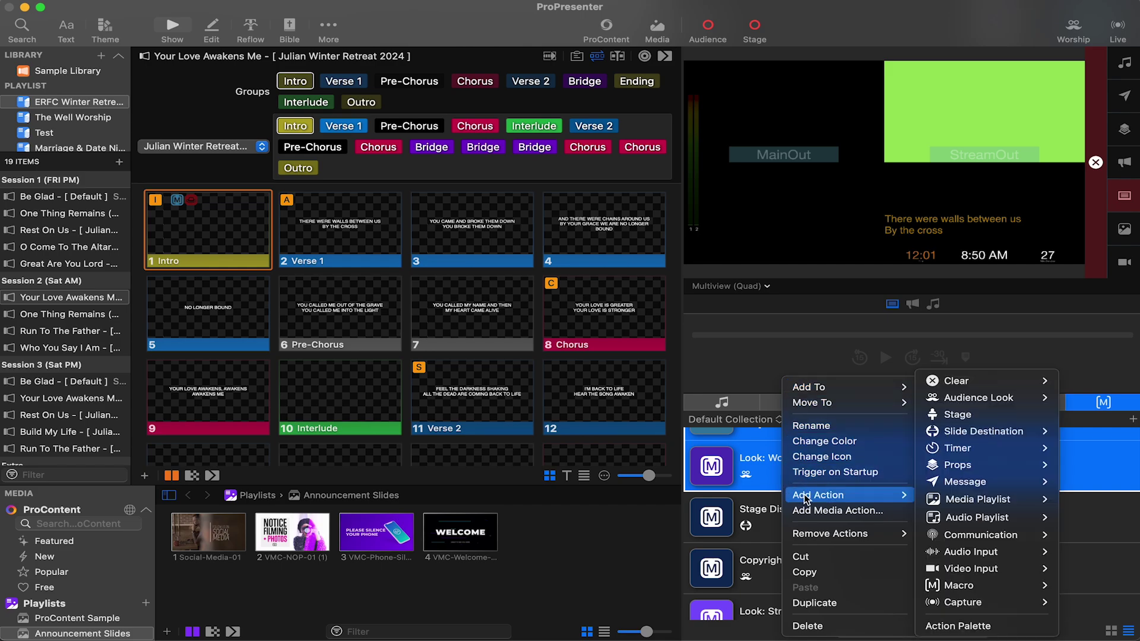
pyautogui.moveTo(813, 538)
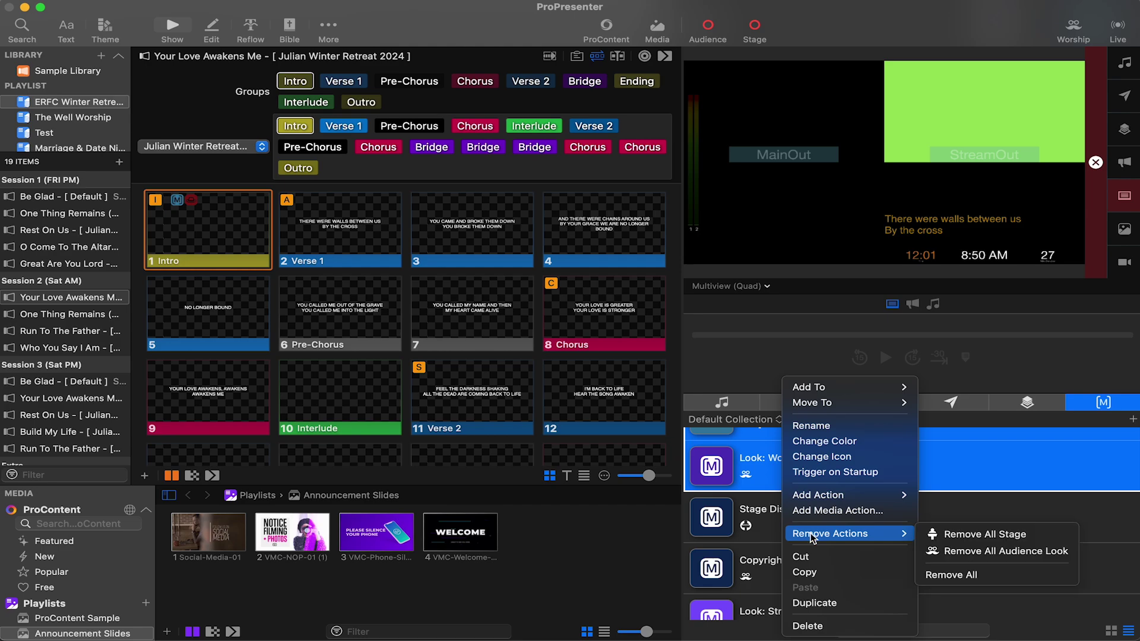
pyautogui.click(750, 478)
pyautogui.scroll(3, 783, 474)
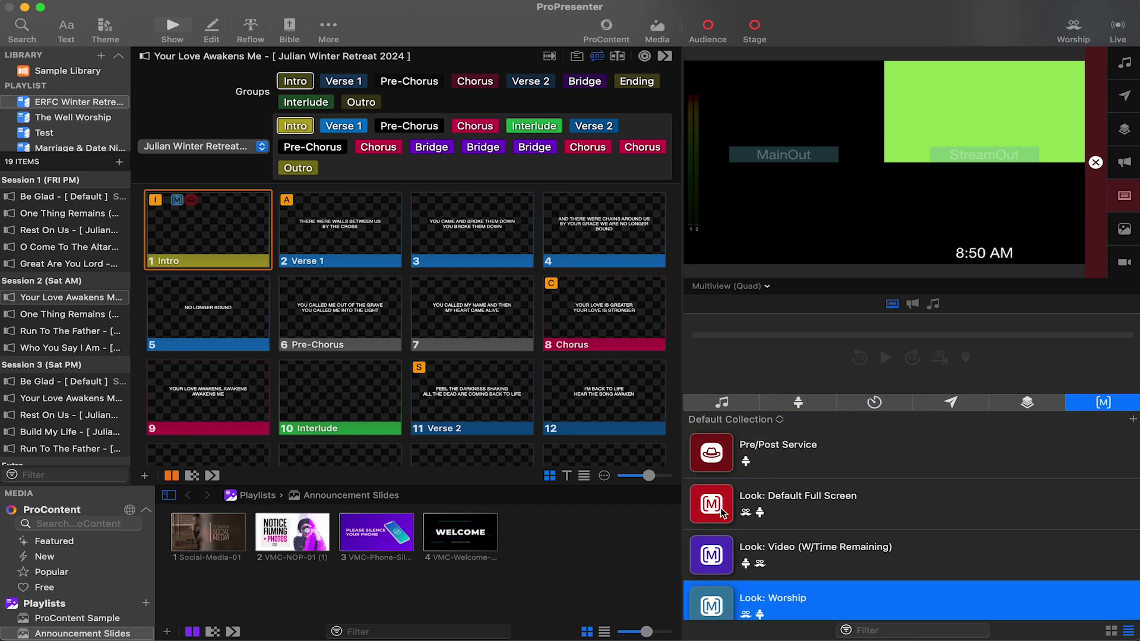
pyautogui.moveTo(593, 638)
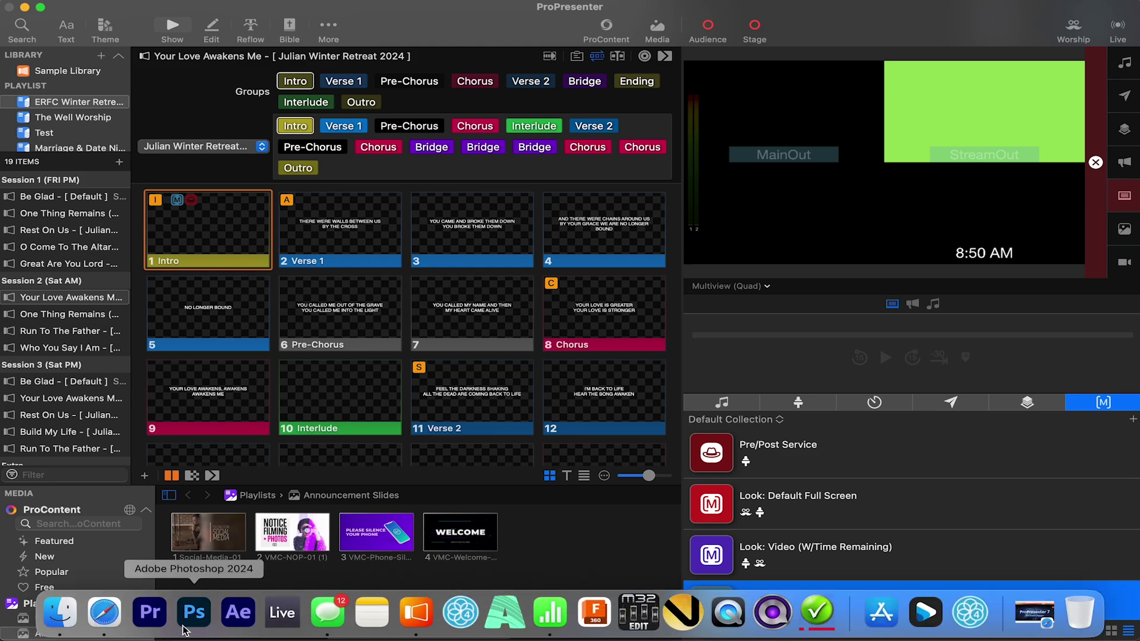
pyautogui.rightClick(759, 508)
# Start importing a custom icon for Look: Default Full Screen, previewing a Desktop screenshot.
pyautogui.moveTo(809, 483)
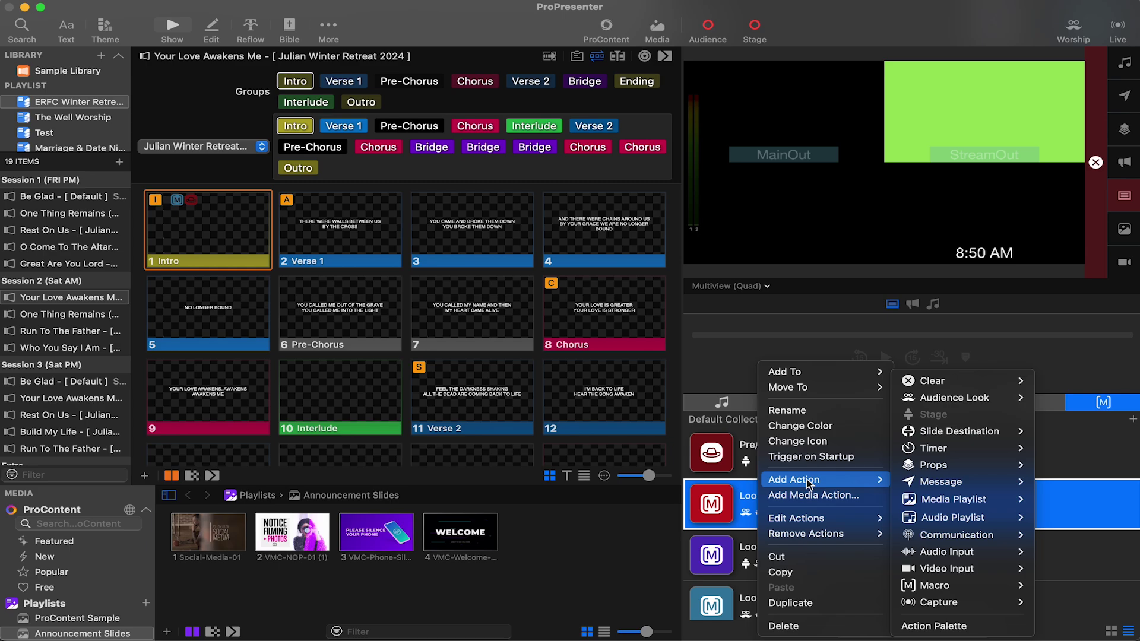
pyautogui.click(829, 441)
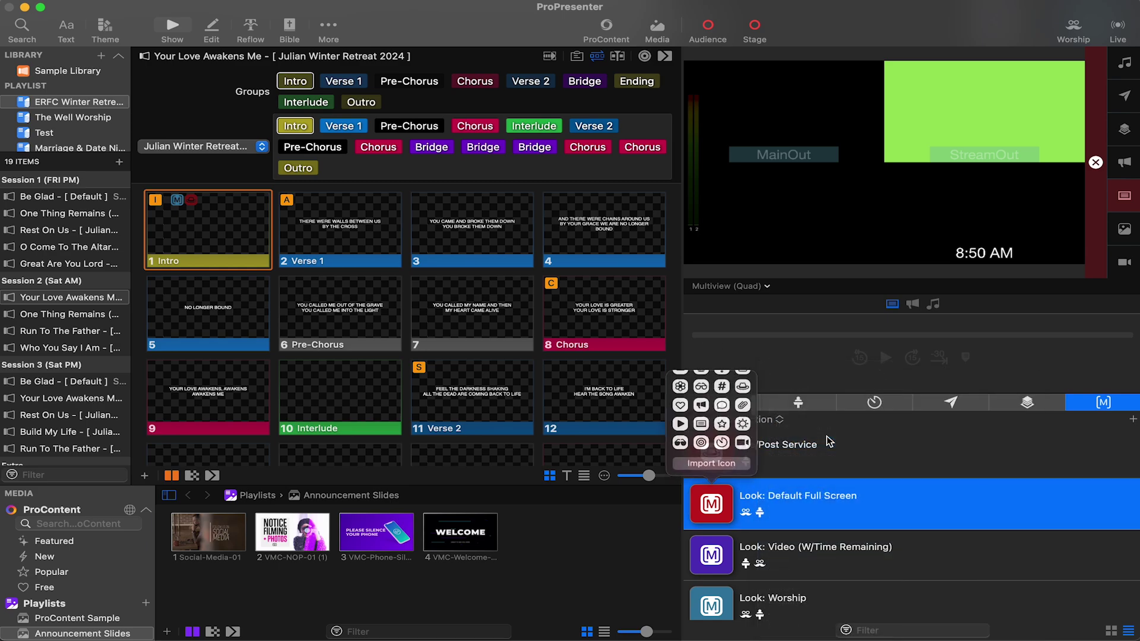
pyautogui.click(720, 463)
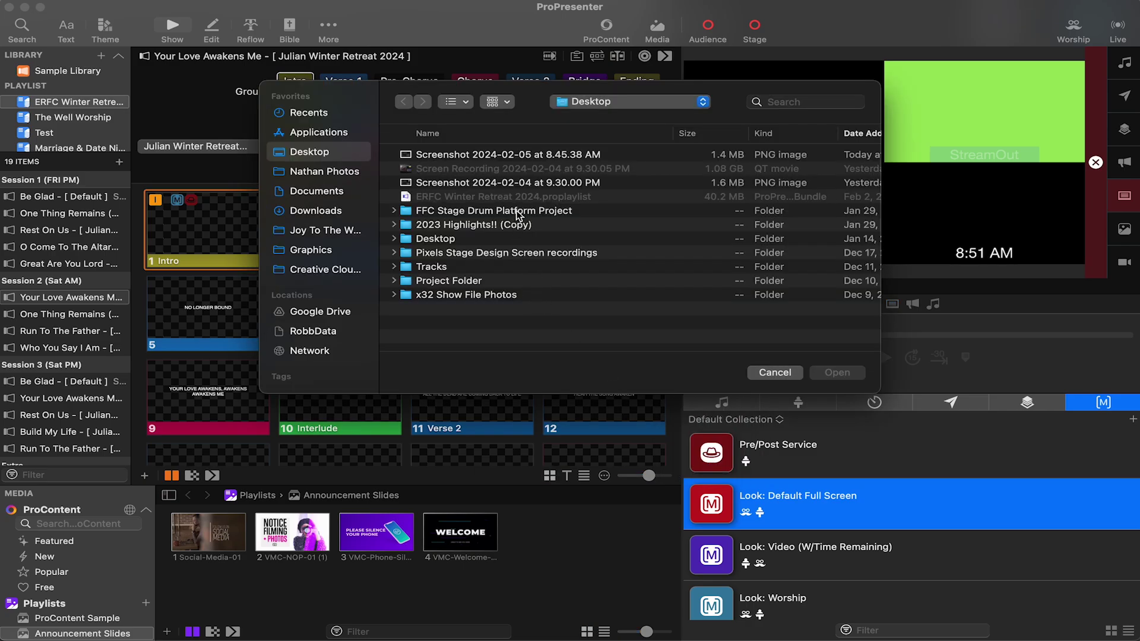
pyautogui.click(509, 183)
pyautogui.click(500, 155)
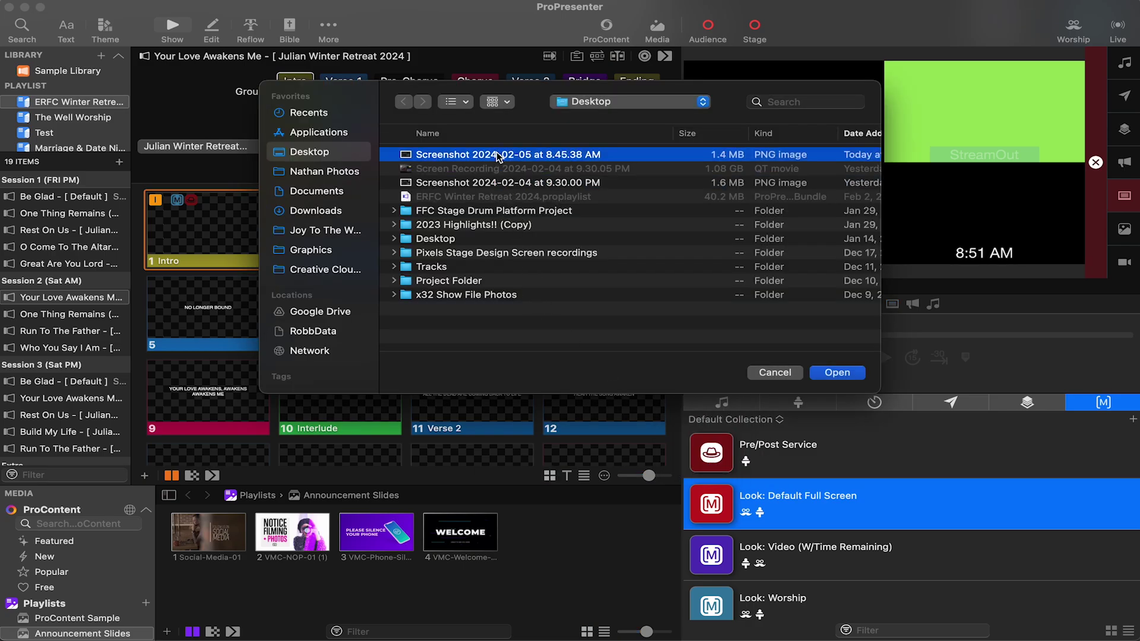
pyautogui.press('space')
pyautogui.press('space')
# Search for .HEIC image files in the icon file chooser, across the whole Mac.
pyautogui.click(810, 103)
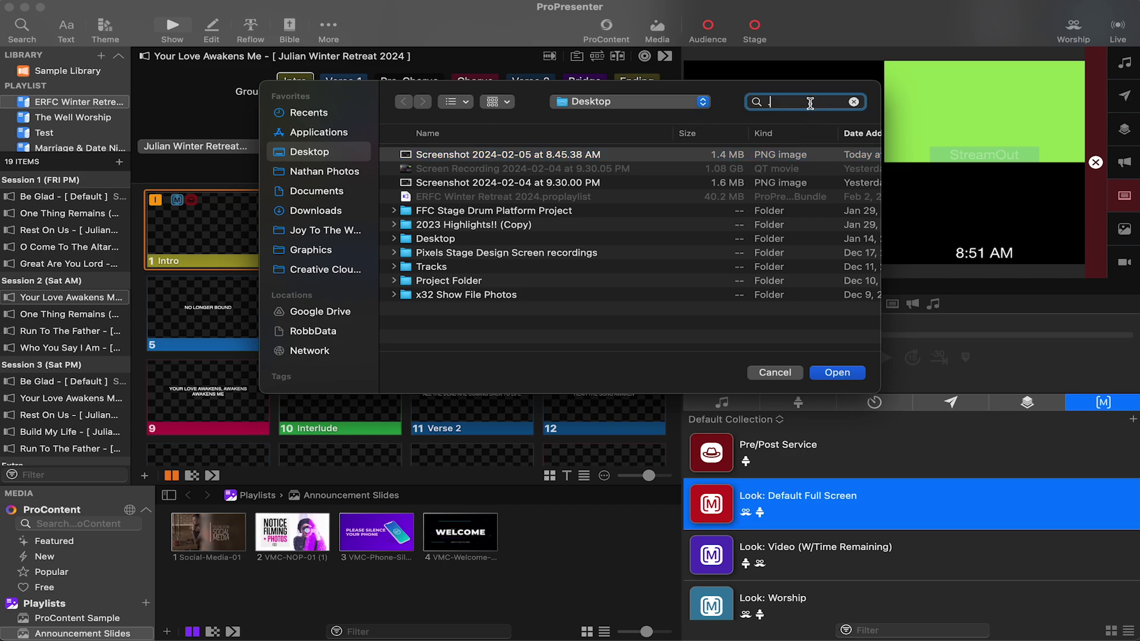
pyautogui.write('.HEIC')
pyautogui.press('Return')
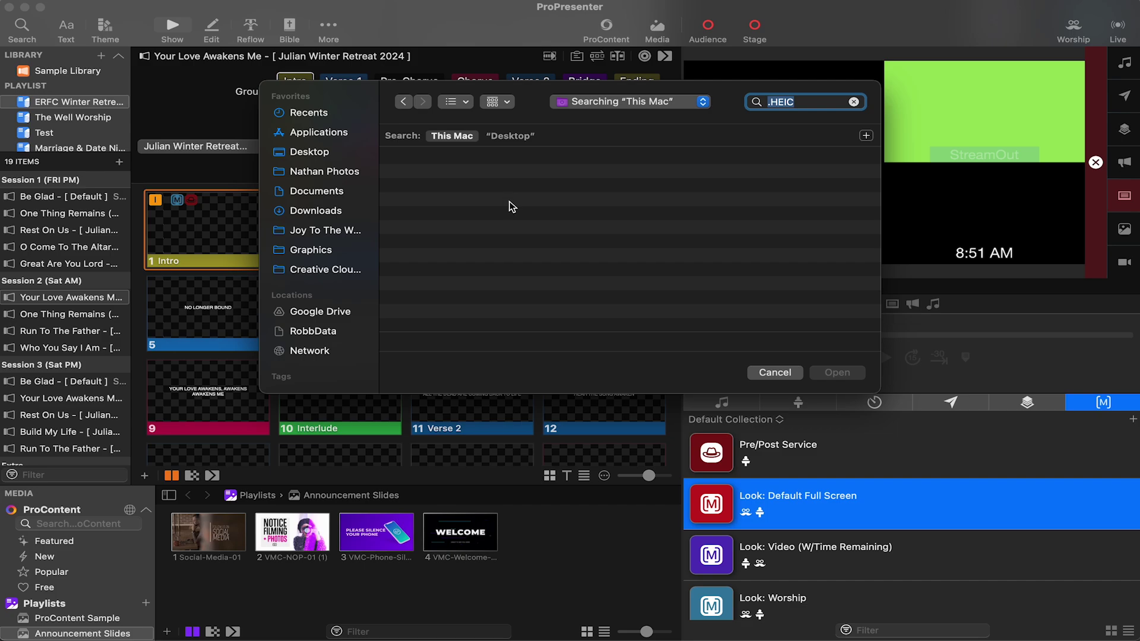
pyautogui.click(509, 134)
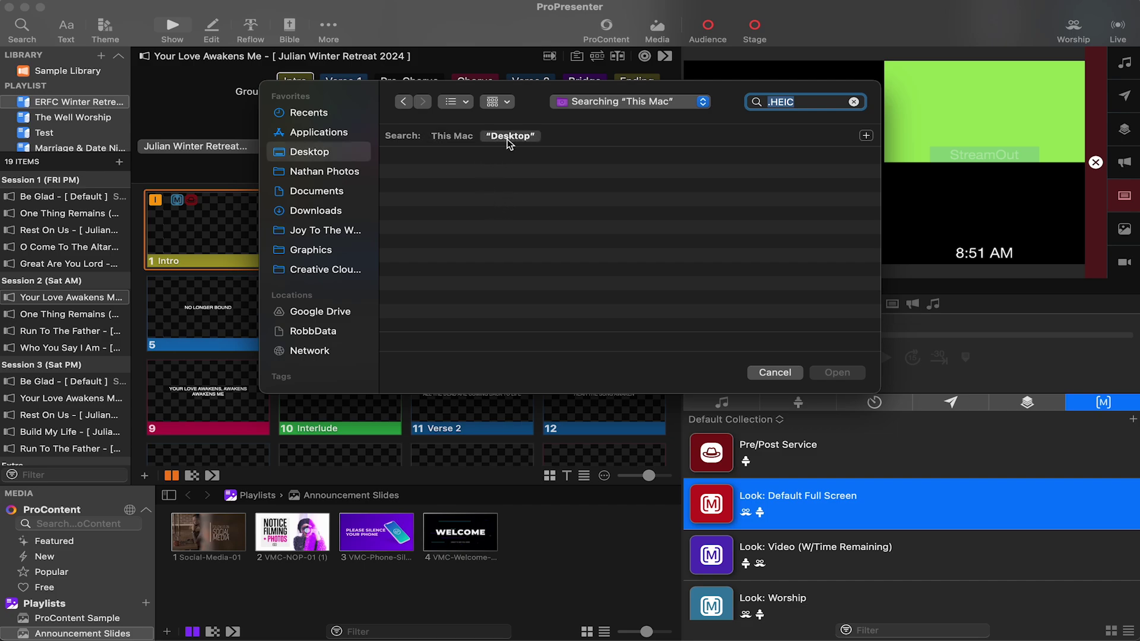
pyautogui.write('HEIC')
pyautogui.click(450, 134)
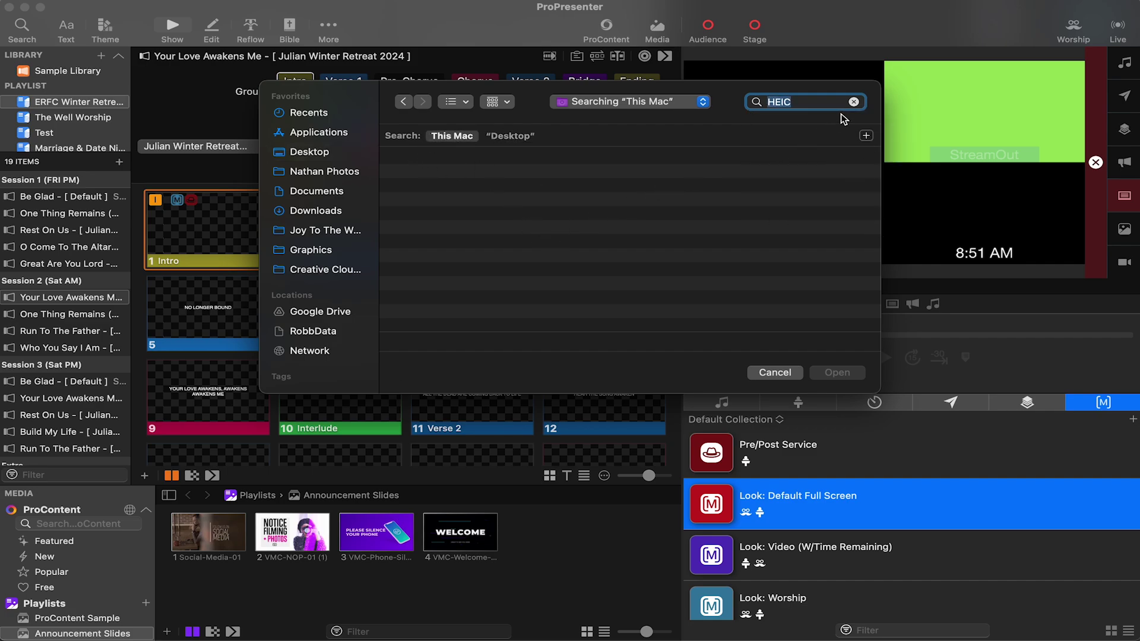
pyautogui.click(824, 107)
# Open Nathan Photos and preview IMG_9147_Original.jpg and IMG_7962.JPG.
pyautogui.click(325, 174)
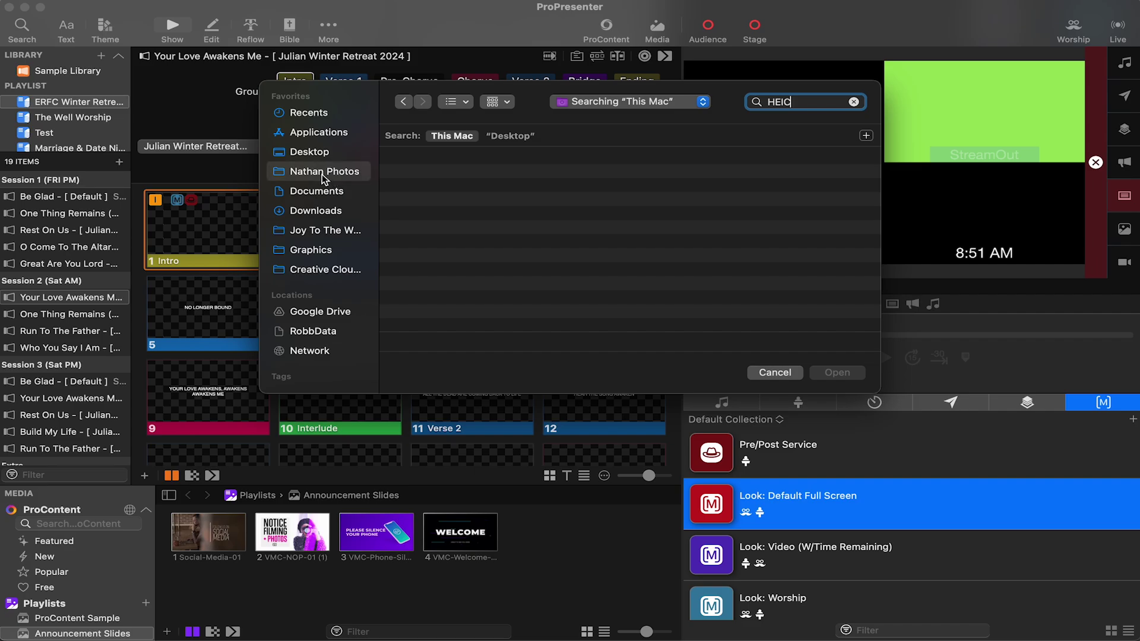
pyautogui.click(439, 171)
pyautogui.scroll(-5, 462, 252)
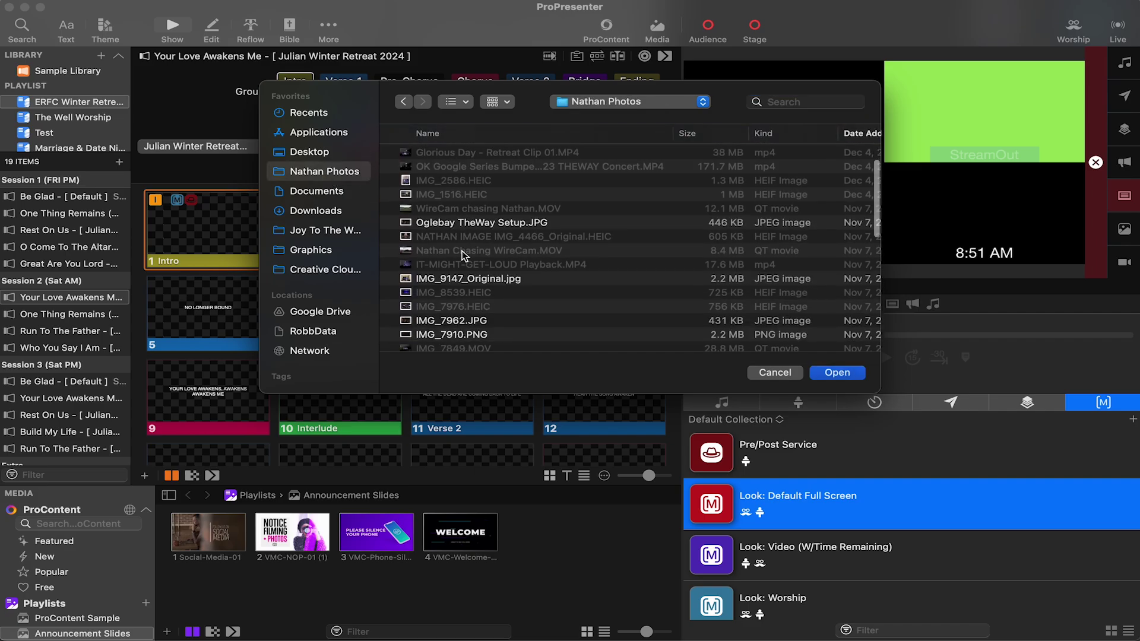
pyautogui.click(467, 194)
pyautogui.press('space')
pyautogui.press('space')
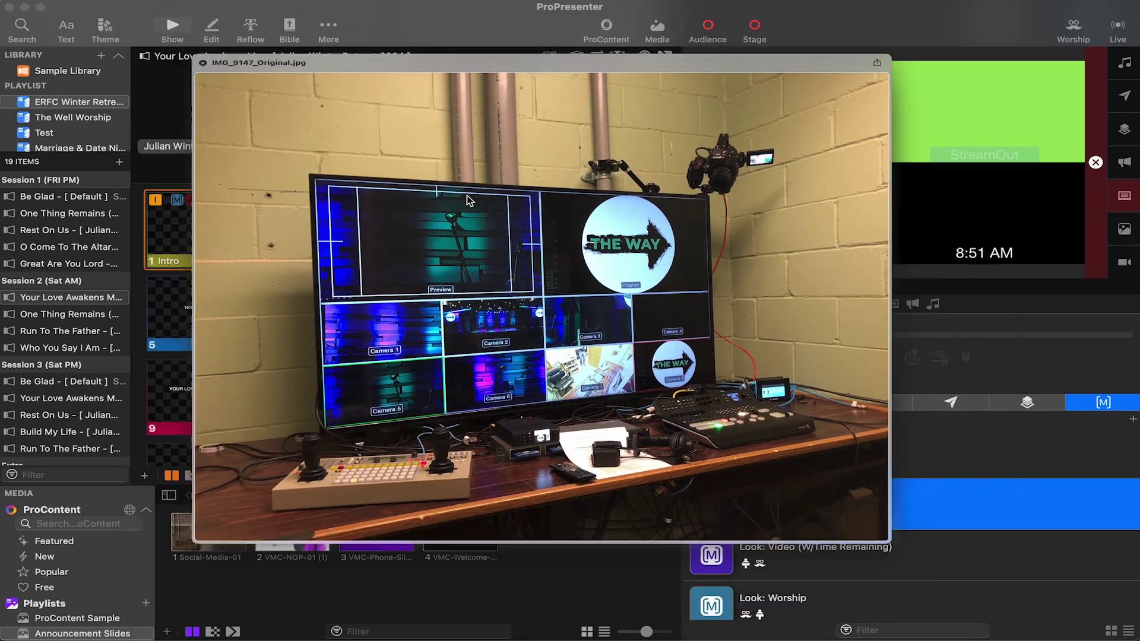
pyautogui.click(465, 234)
pyautogui.press('space')
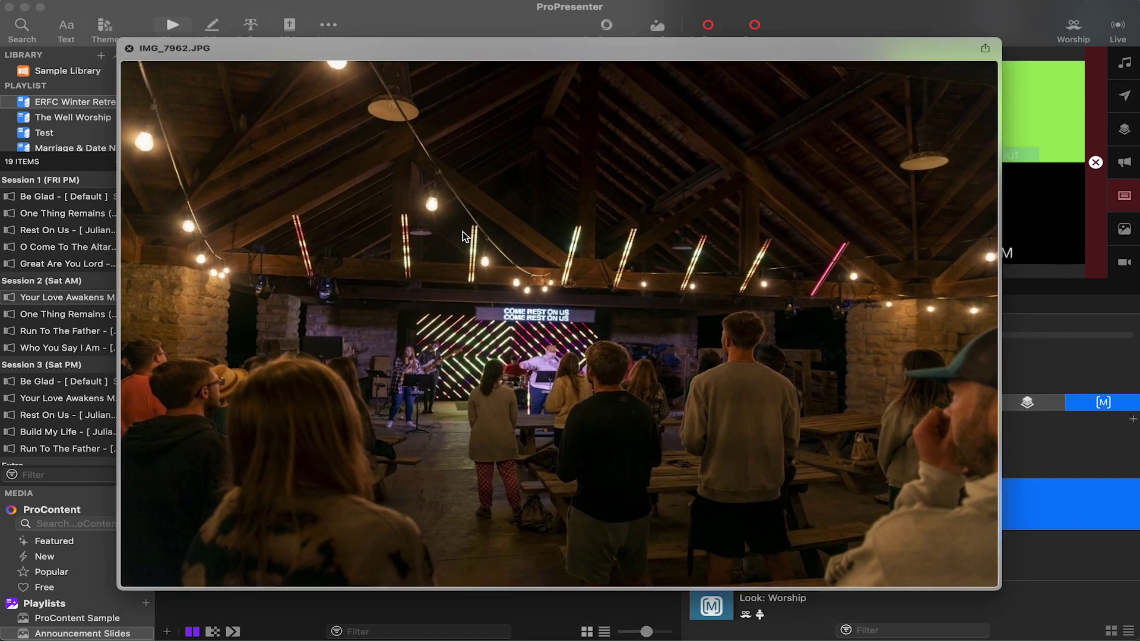
# Use 3B8A4351_Original.JPG as the macro icon and attach the macro to slide 1 Intro.
pyautogui.press('space')
pyautogui.scroll(-1, 463, 236)
pyautogui.scroll(-4, 462, 235)
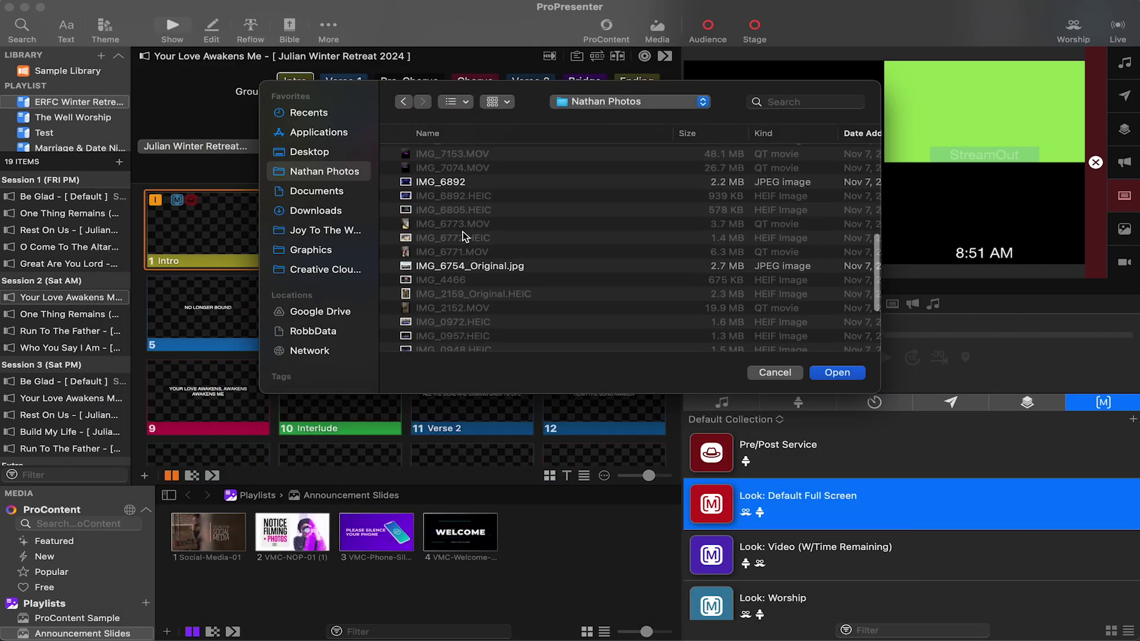
pyautogui.click(458, 265)
pyautogui.press('space')
pyautogui.press('space')
pyautogui.scroll(-5, 458, 265)
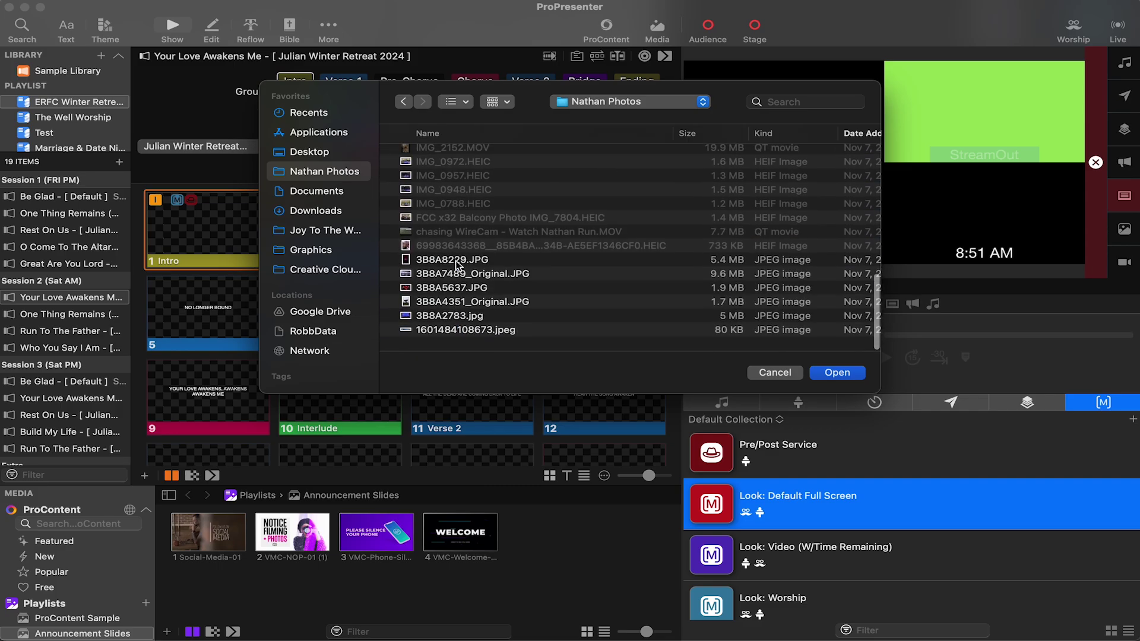
pyautogui.scroll(2, 457, 273)
pyautogui.click(456, 282)
pyautogui.press('space')
pyautogui.press('Down')
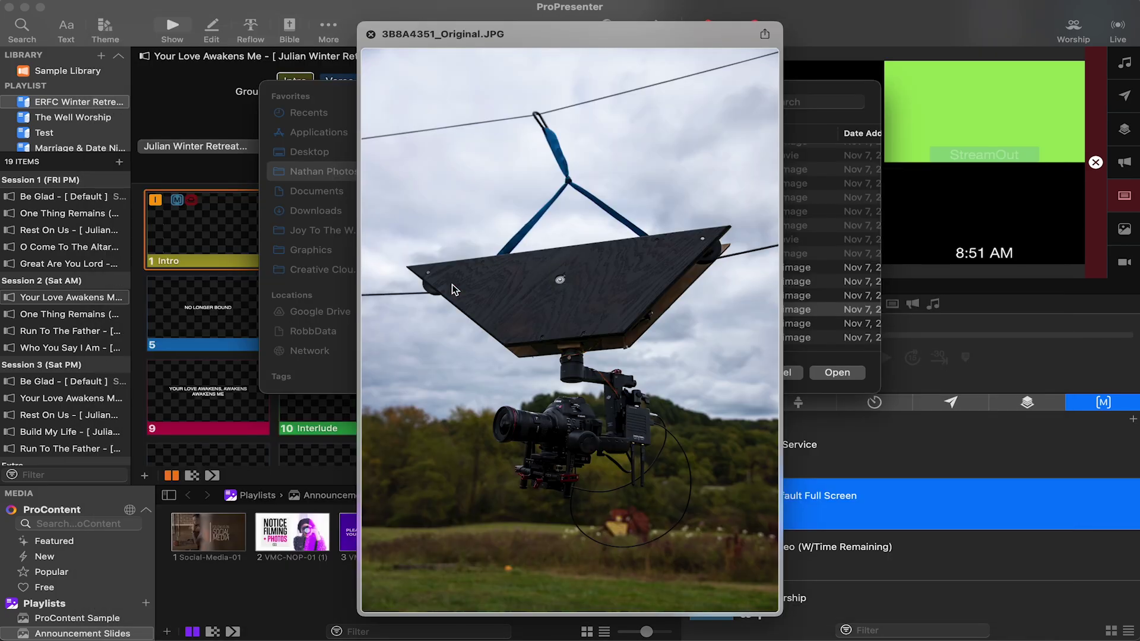
pyautogui.press('space')
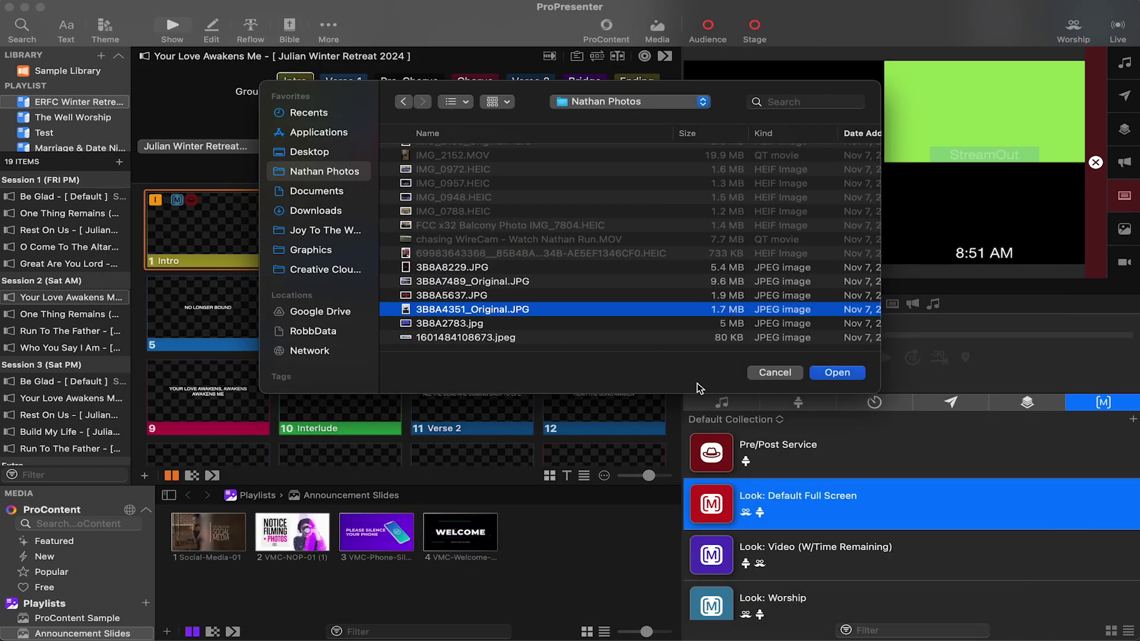
pyautogui.click(837, 374)
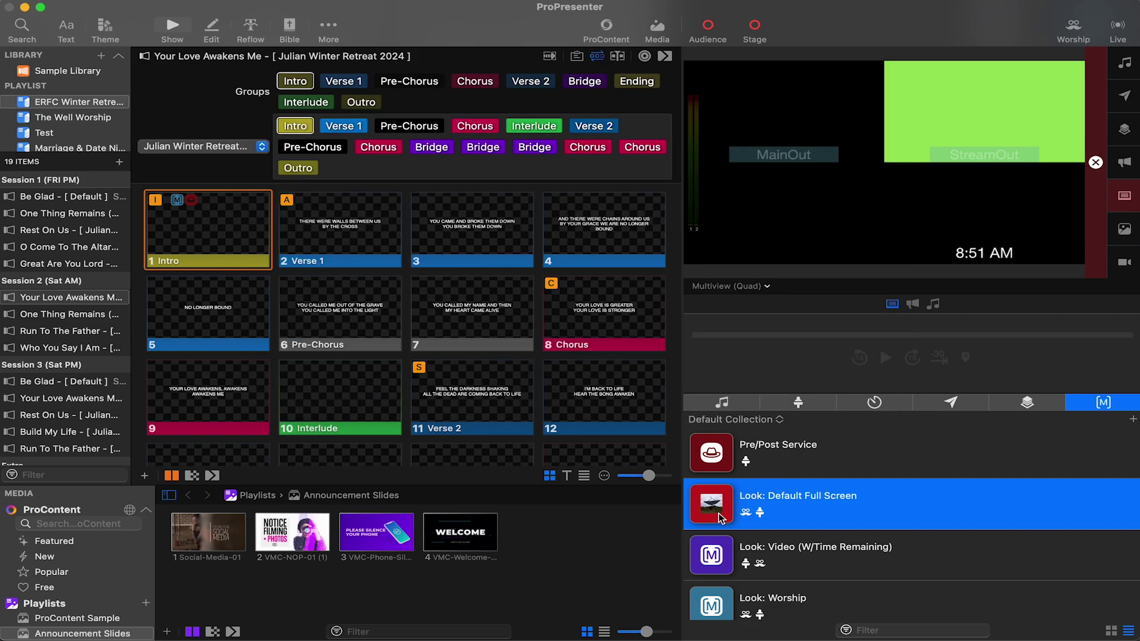
pyautogui.moveTo(713, 517); pyautogui.dragTo(217, 213)
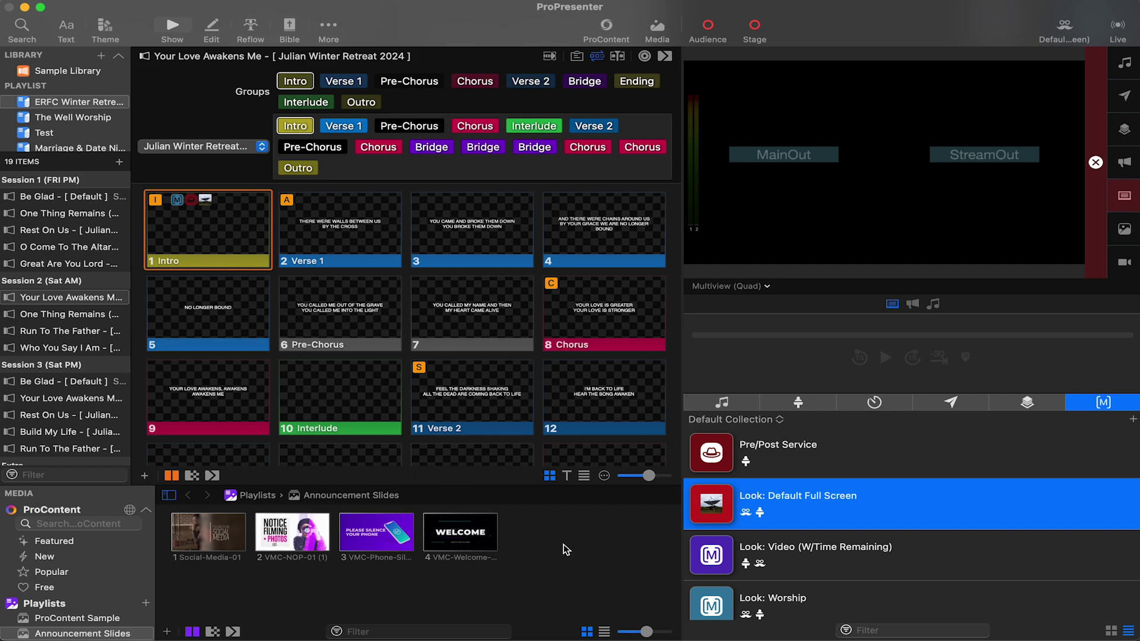
# Open Finder beside the slides and search the Mac for HEIC photos, previewing one.
pyautogui.click(44, 615)
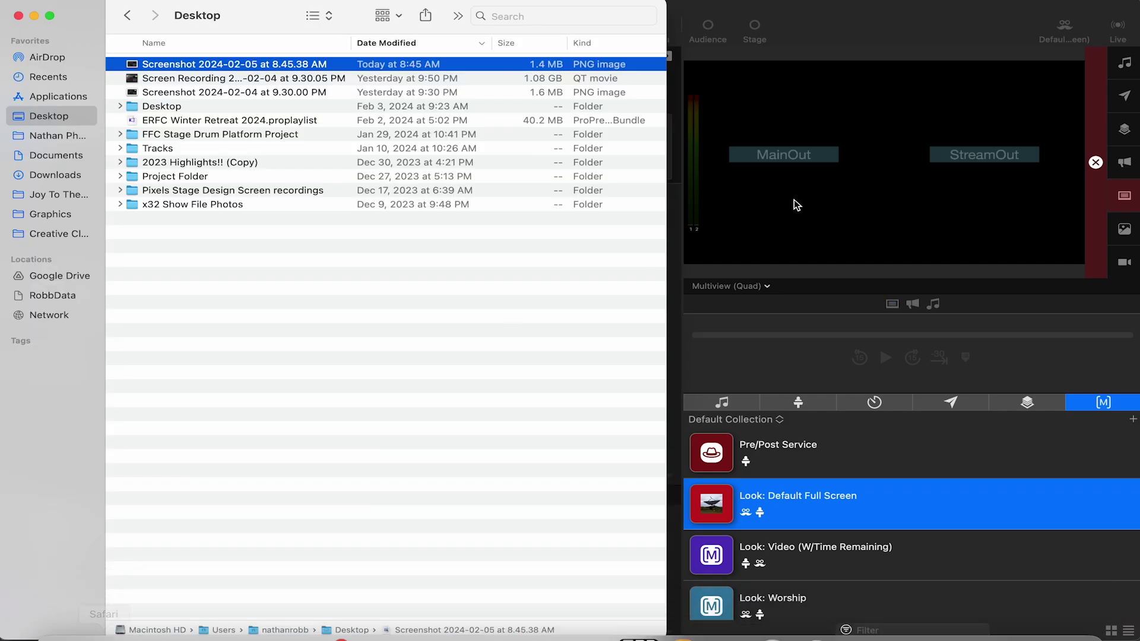
pyautogui.moveTo(298, 24); pyautogui.dragTo(705, 24)
pyautogui.click(934, 16)
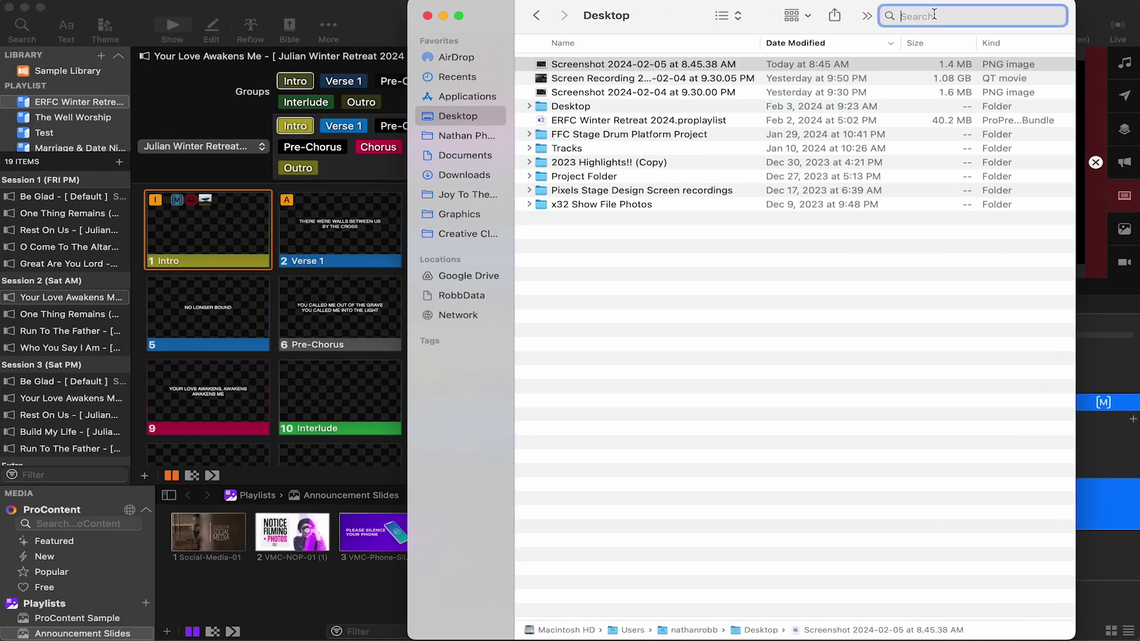
pyautogui.write('HEIC')
pyautogui.press('Return')
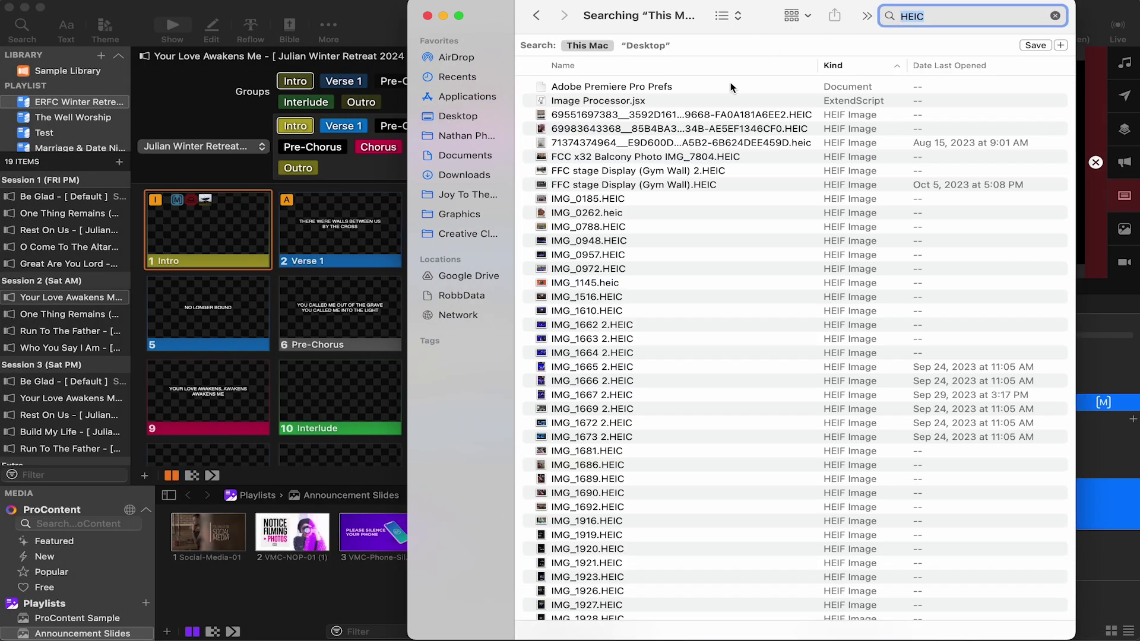
pyautogui.click(602, 131)
pyautogui.press('space')
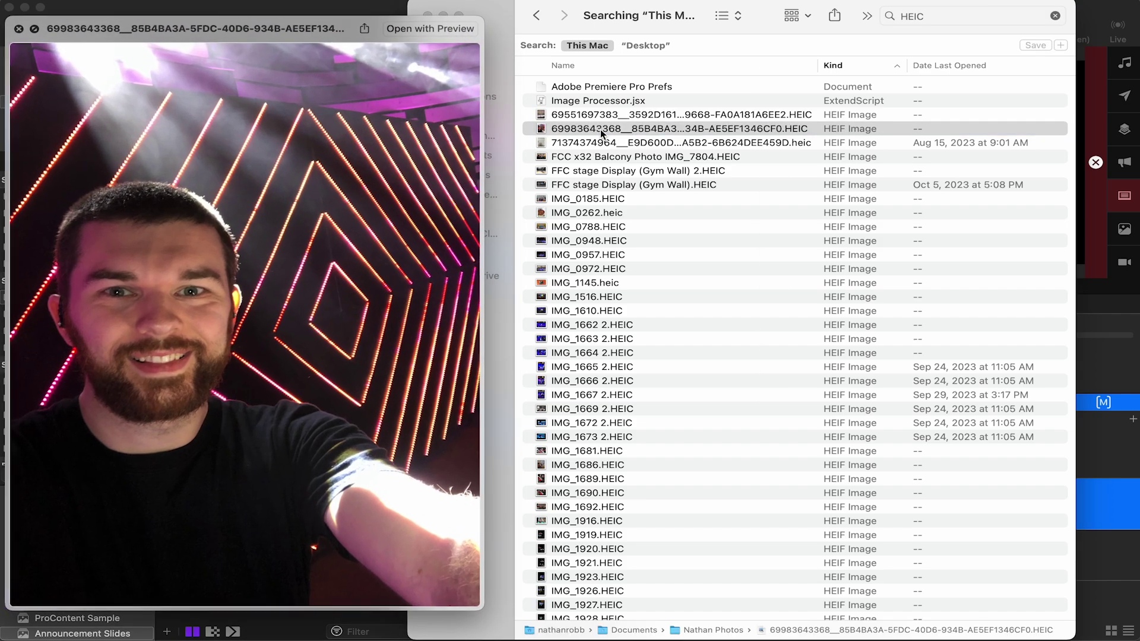
pyautogui.press('space')
# Add the IMG_0788.HEIC photo to ProPresenter's media, overwriting the existing copy.
pyautogui.moveTo(602, 132); pyautogui.dragTo(302, 579)
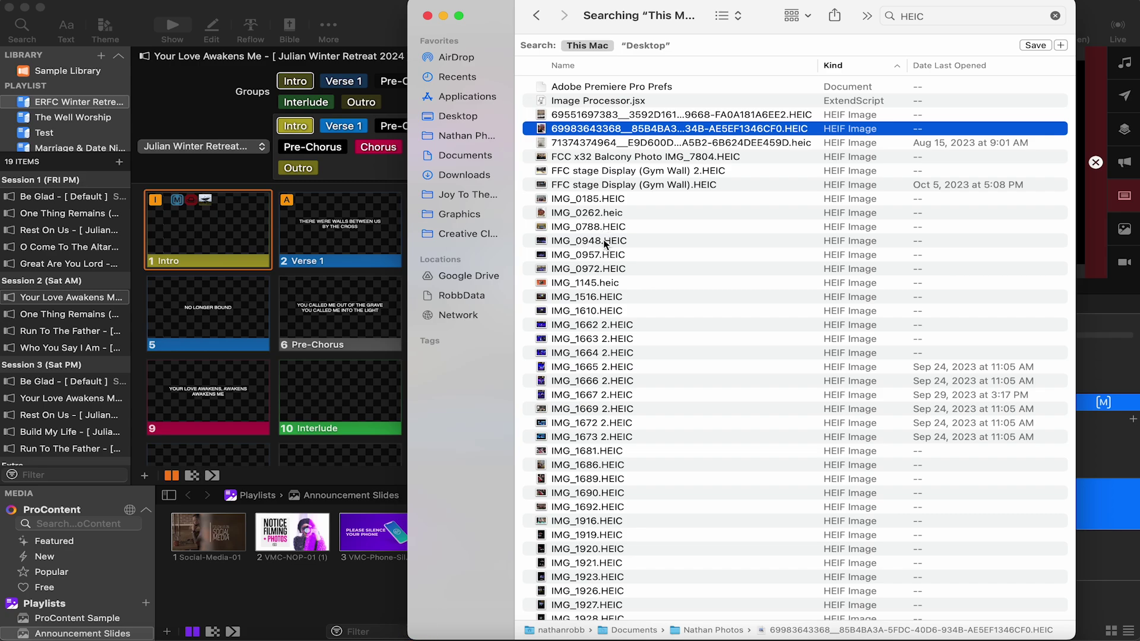
pyautogui.moveTo(416, 617)
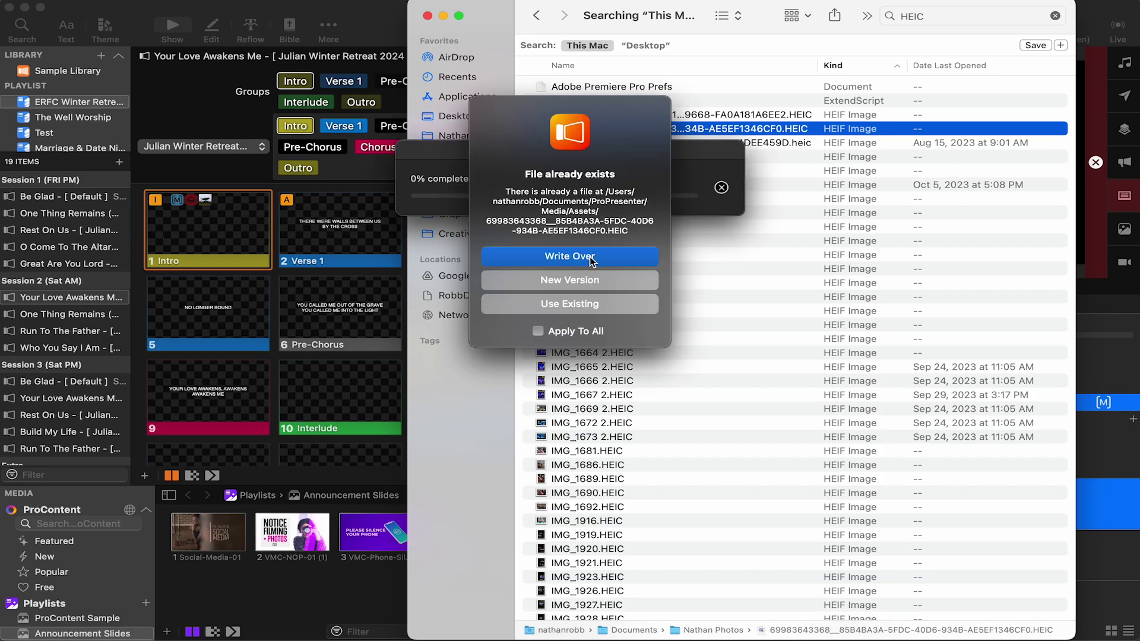
pyautogui.click(592, 258)
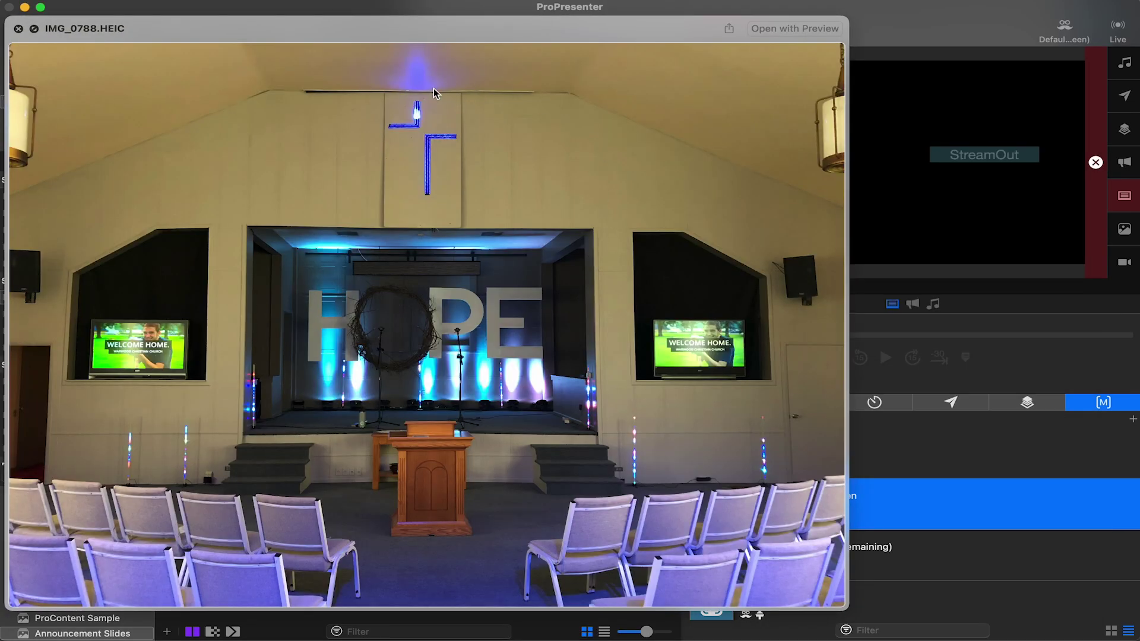
pyautogui.click(17, 28)
# Preview IMG_1610.HEIC, then clear the HEIC search term.
pyautogui.click(626, 310)
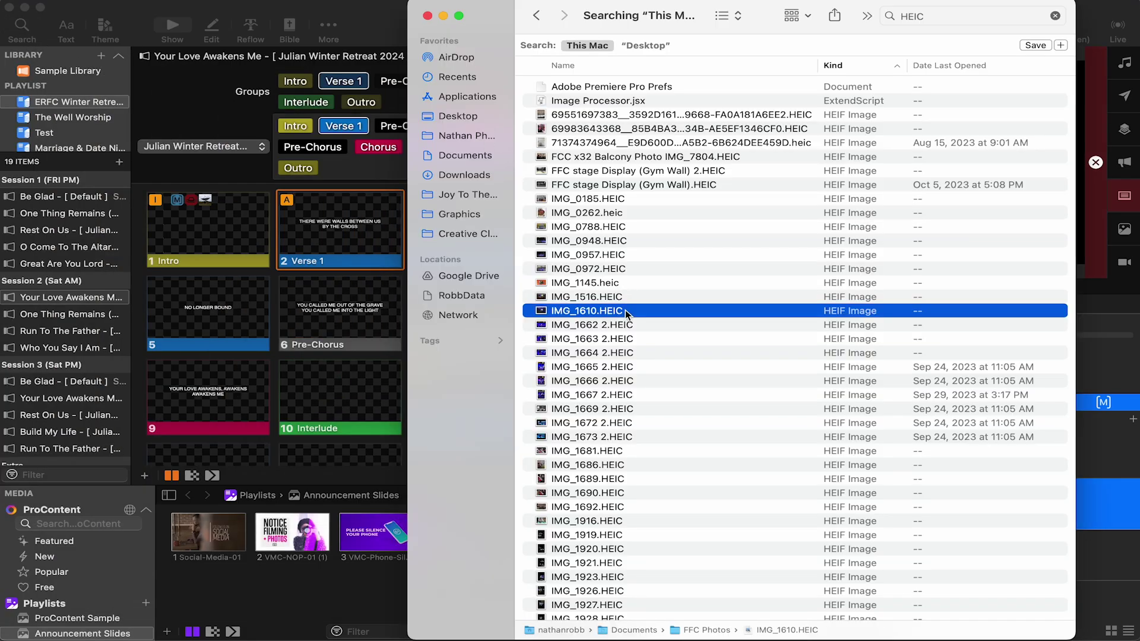
pyautogui.press('space')
pyautogui.press('space')
pyautogui.click(608, 354)
pyautogui.click(950, 16)
pyautogui.press('BackSpace')
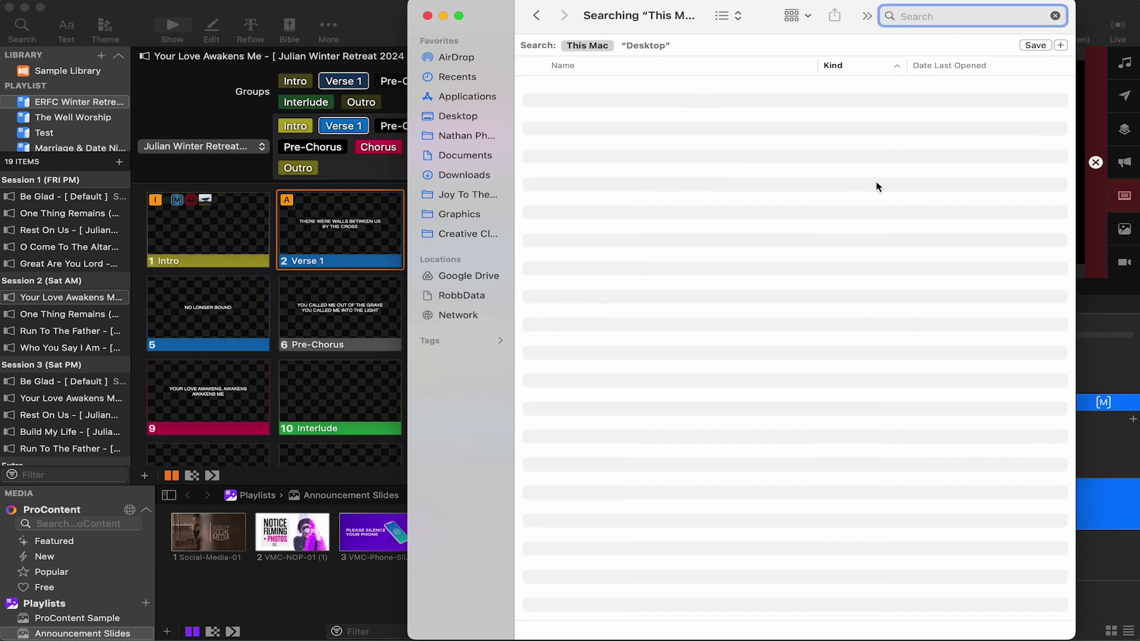
# Preview Downloads photos like IMG_4156.JPG and IMG_3320.jpg, then search This Mac for MP4.
pyautogui.click(466, 174)
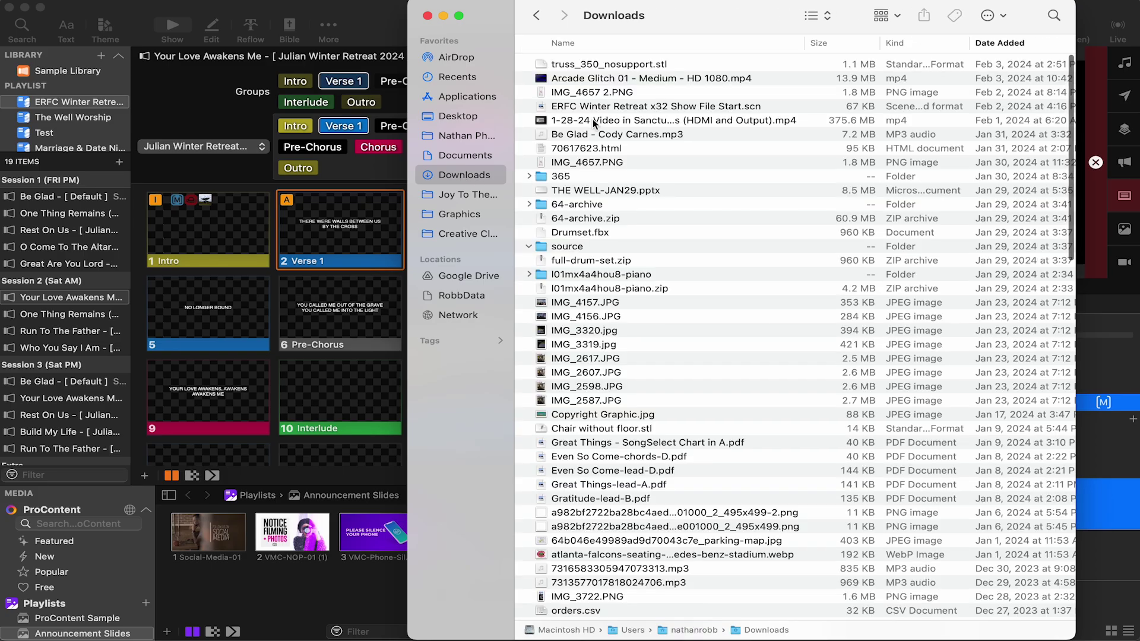
pyautogui.click(602, 320)
pyautogui.press('space')
pyautogui.press('Down')
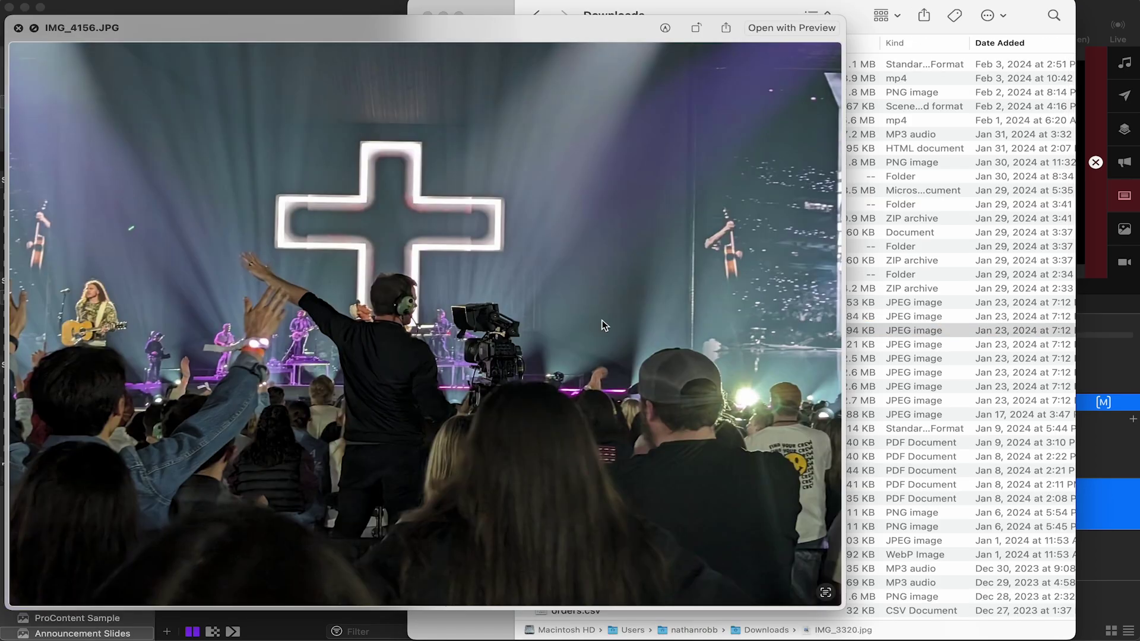
pyautogui.press('Down')
pyautogui.press('space')
pyautogui.press('Down')
pyautogui.press('Down')
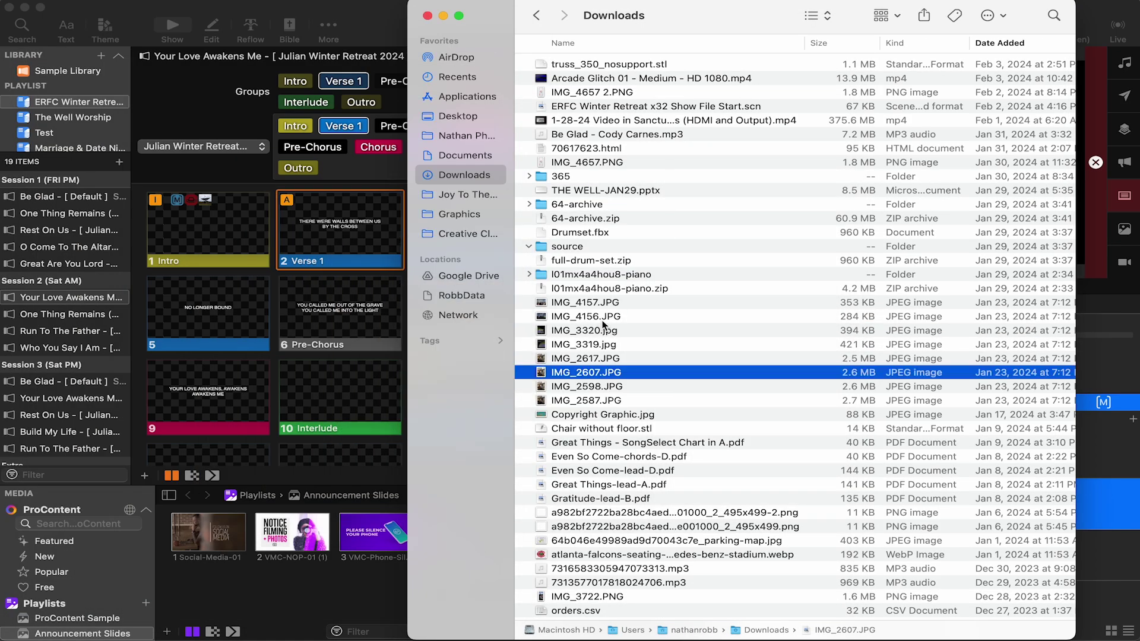
pyautogui.scroll(-2, 603, 323)
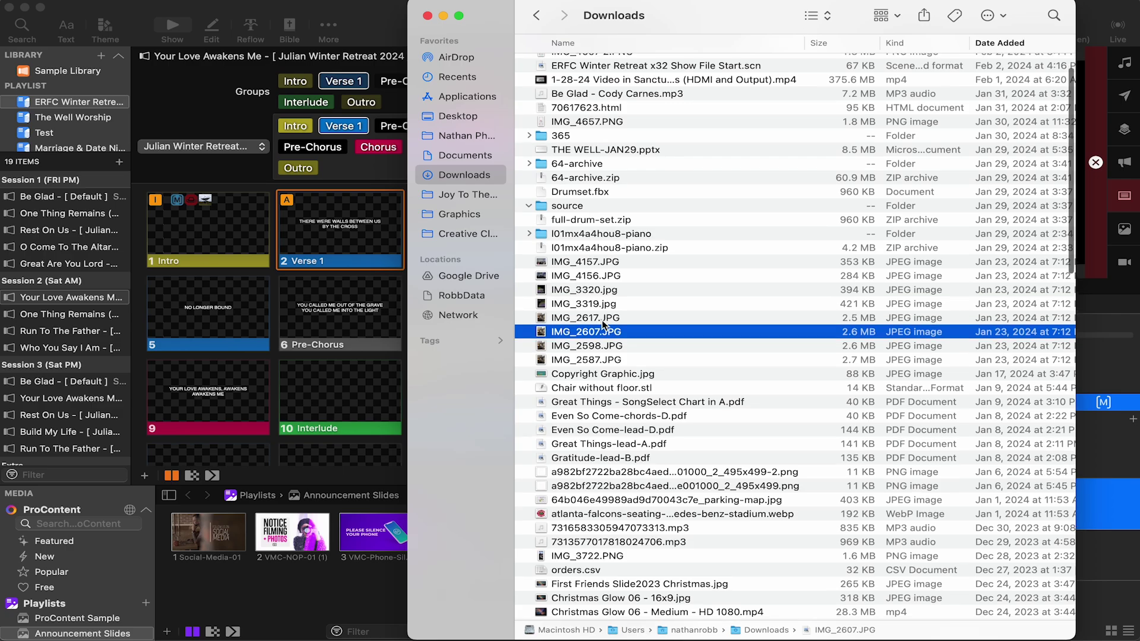
pyautogui.click(1054, 15)
pyautogui.write('MP4')
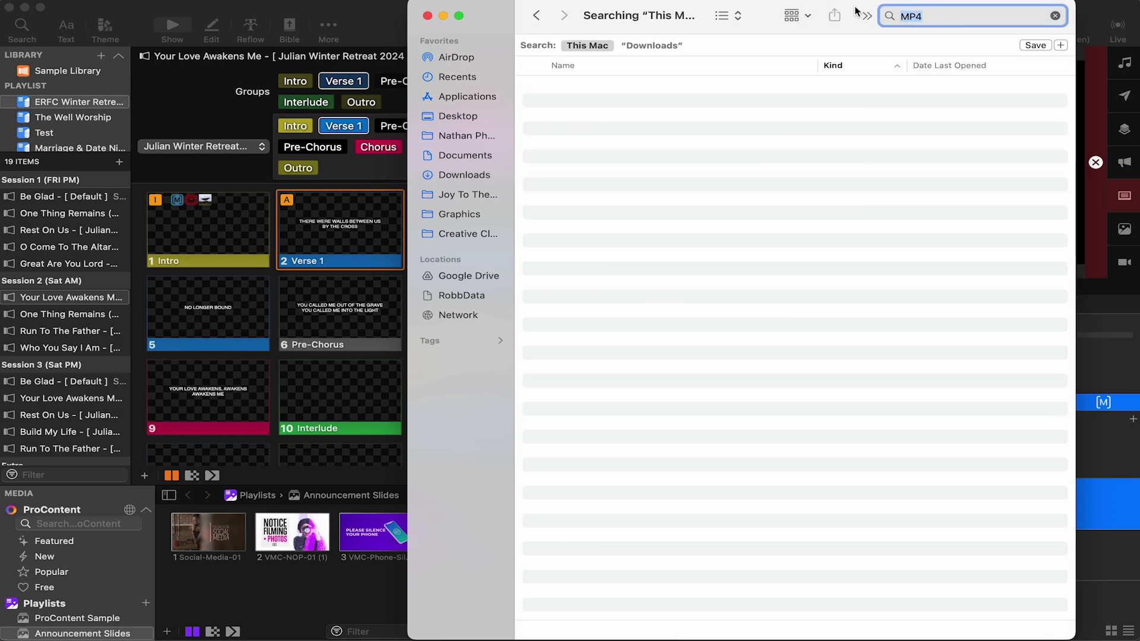
# Set the HEIC selfie photo cue to Scale + Blur and send it live.
pyautogui.click(378, 597)
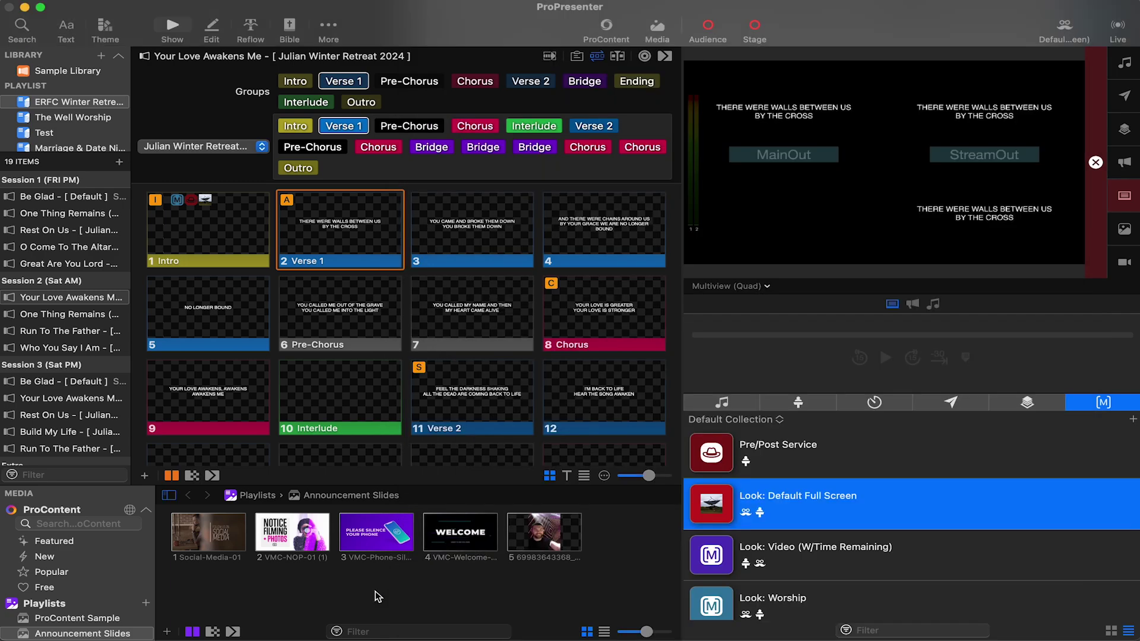
pyautogui.click(568, 529)
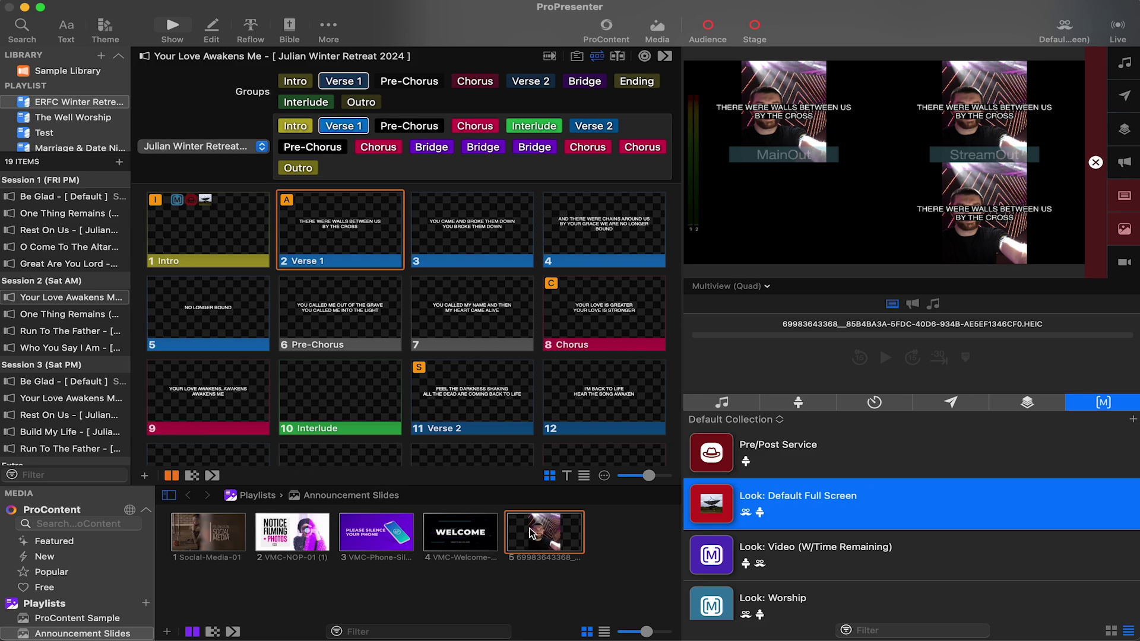
pyautogui.rightClick(531, 533)
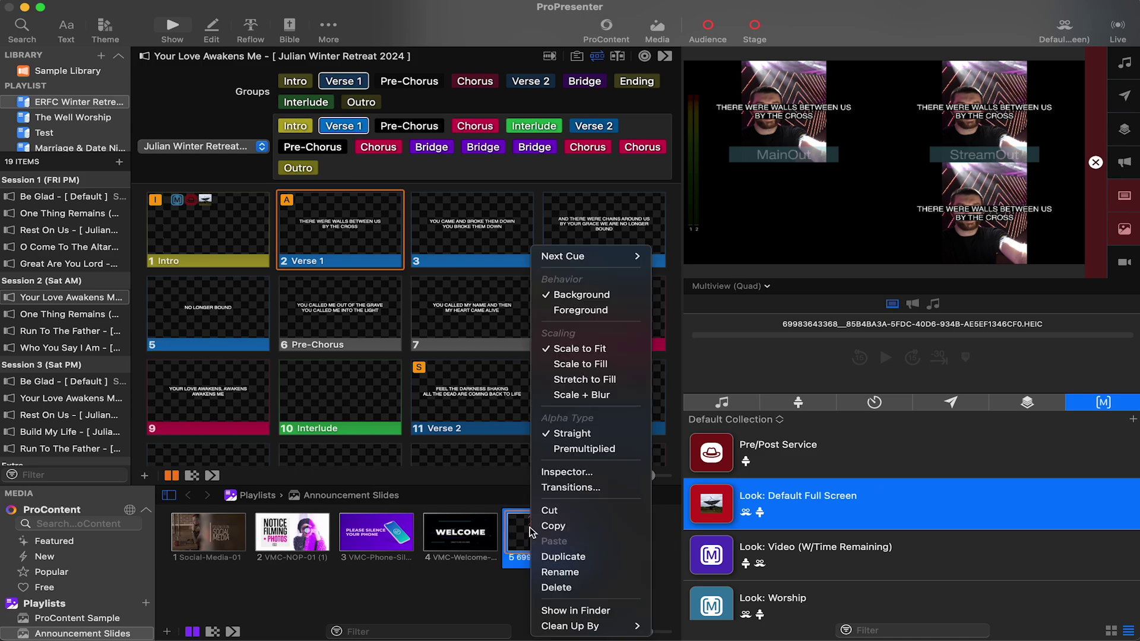
pyautogui.click(586, 397)
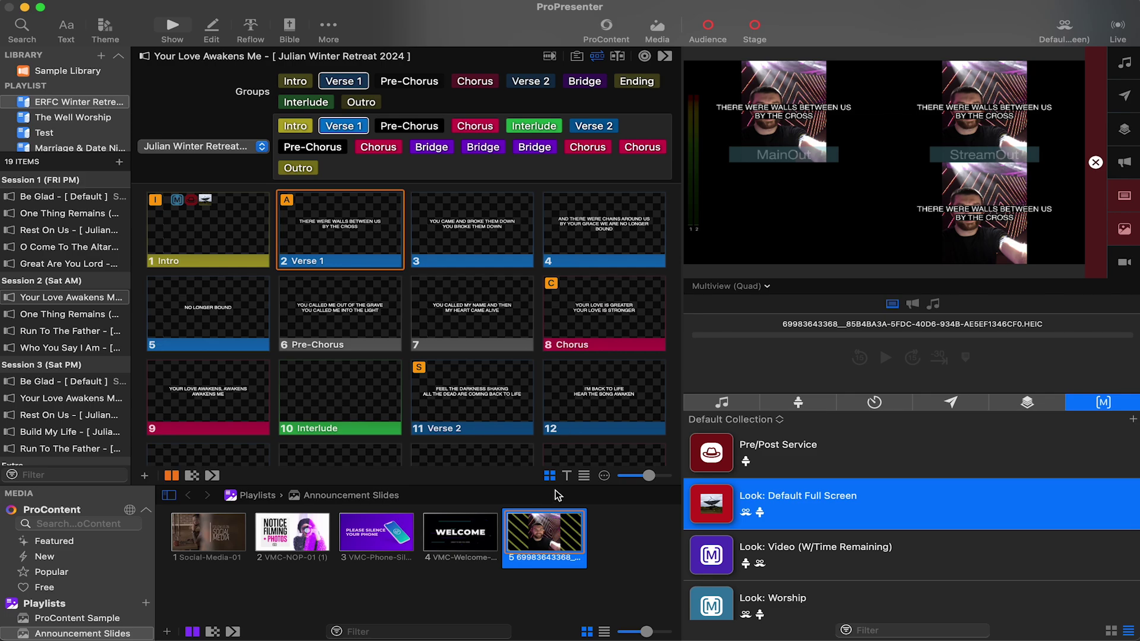
pyautogui.click(545, 549)
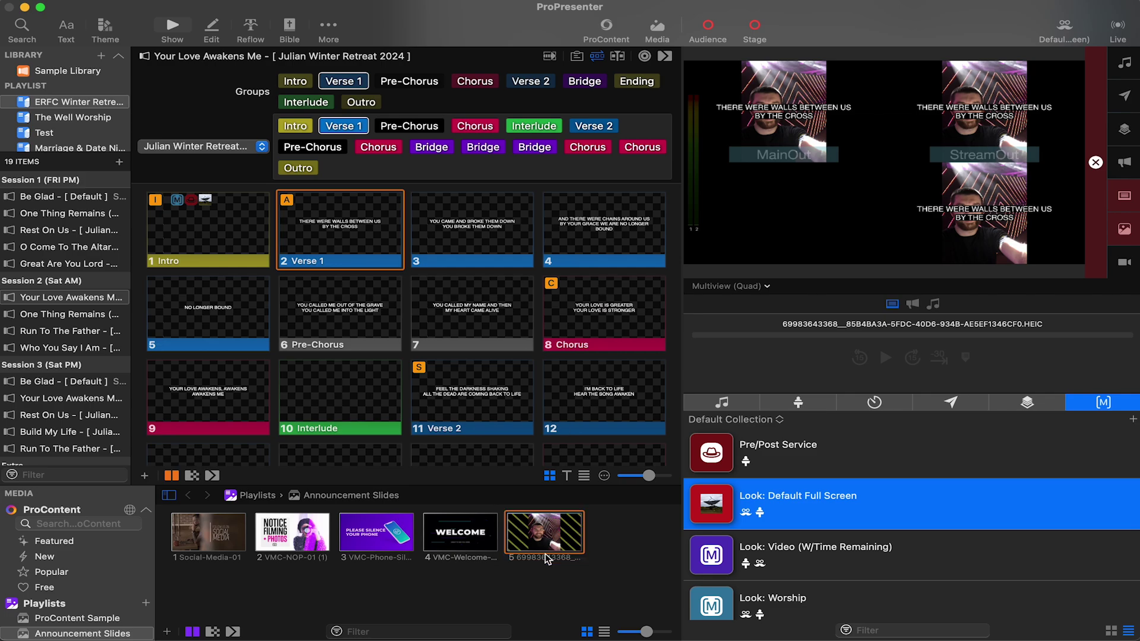
# Clear the lyric text from output and preview only the MainOut output.
pyautogui.click(1128, 193)
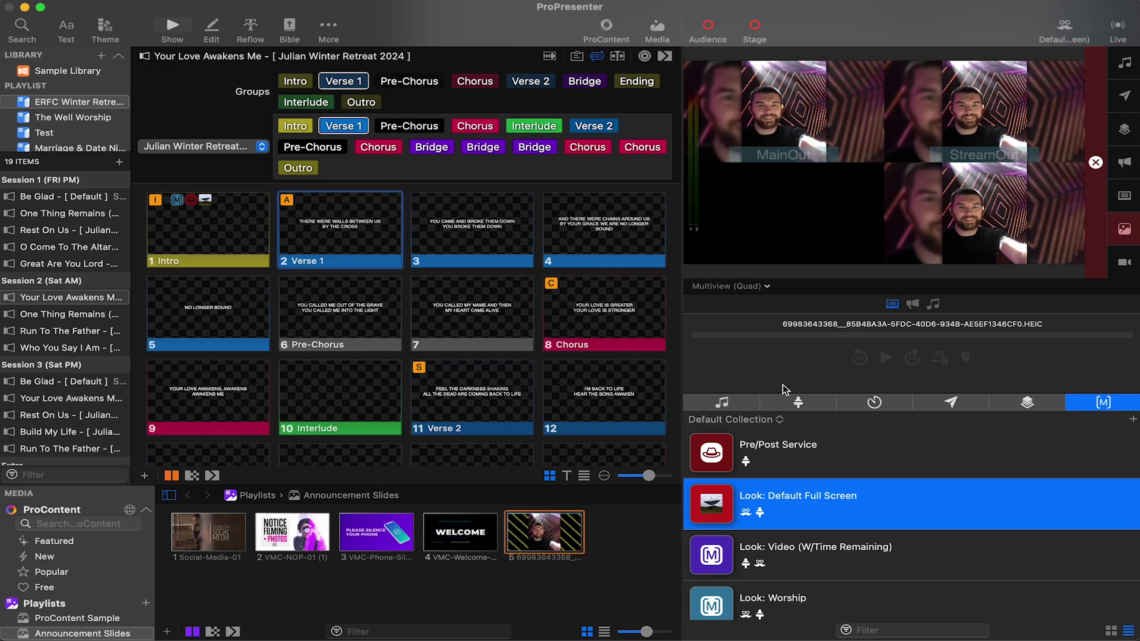
pyautogui.click(729, 288)
pyautogui.click(728, 320)
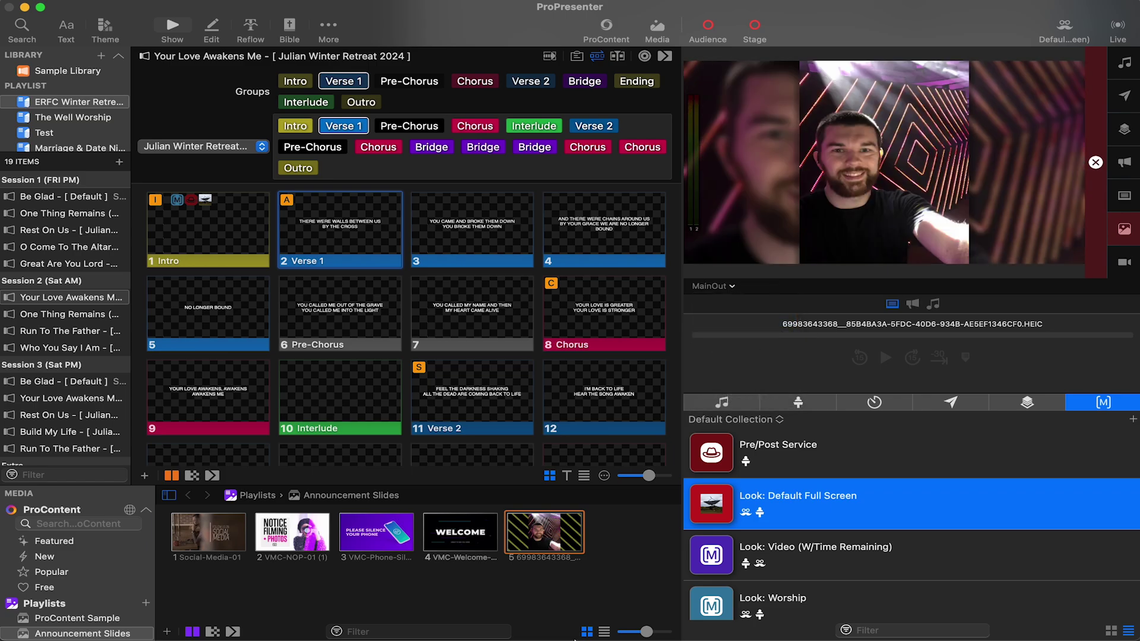
pyautogui.moveTo(575, 639)
pyautogui.click(68, 623)
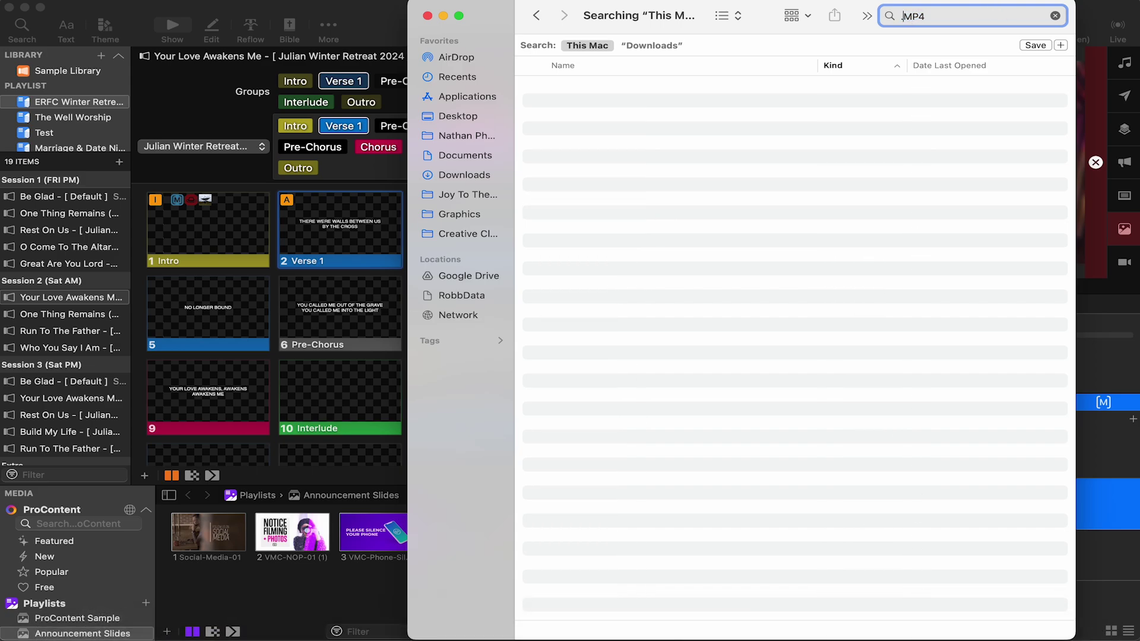
# Quick Look the 1-28-24 sanctuary video and the skating clip in the MP4 results.
pyautogui.scroll(-5, 614, 356)
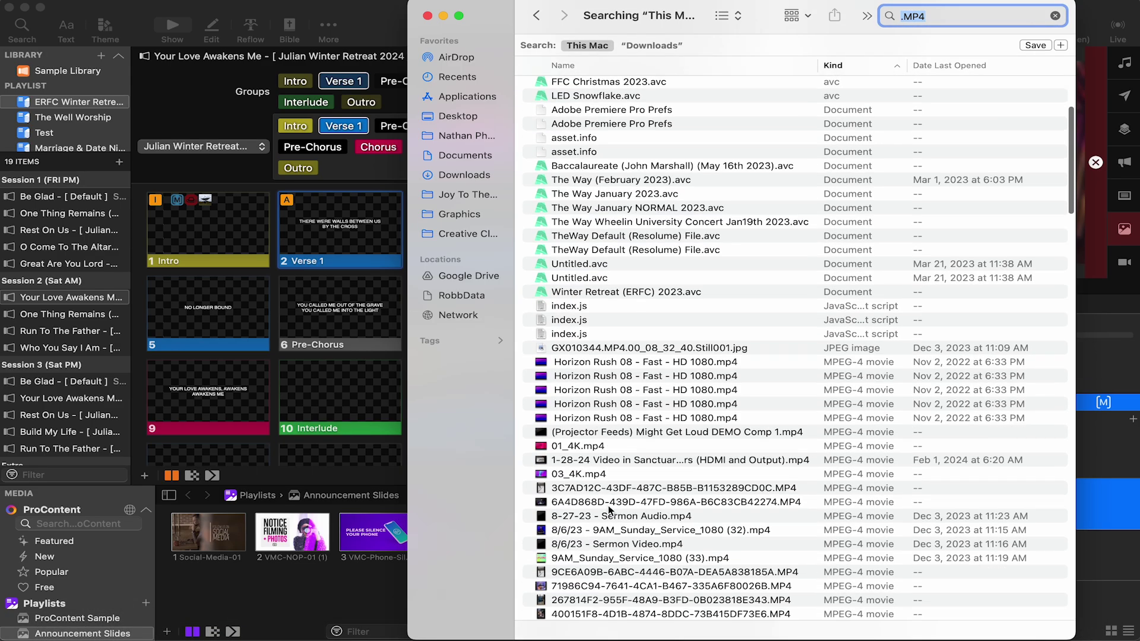
pyautogui.click(605, 442)
pyautogui.press('space')
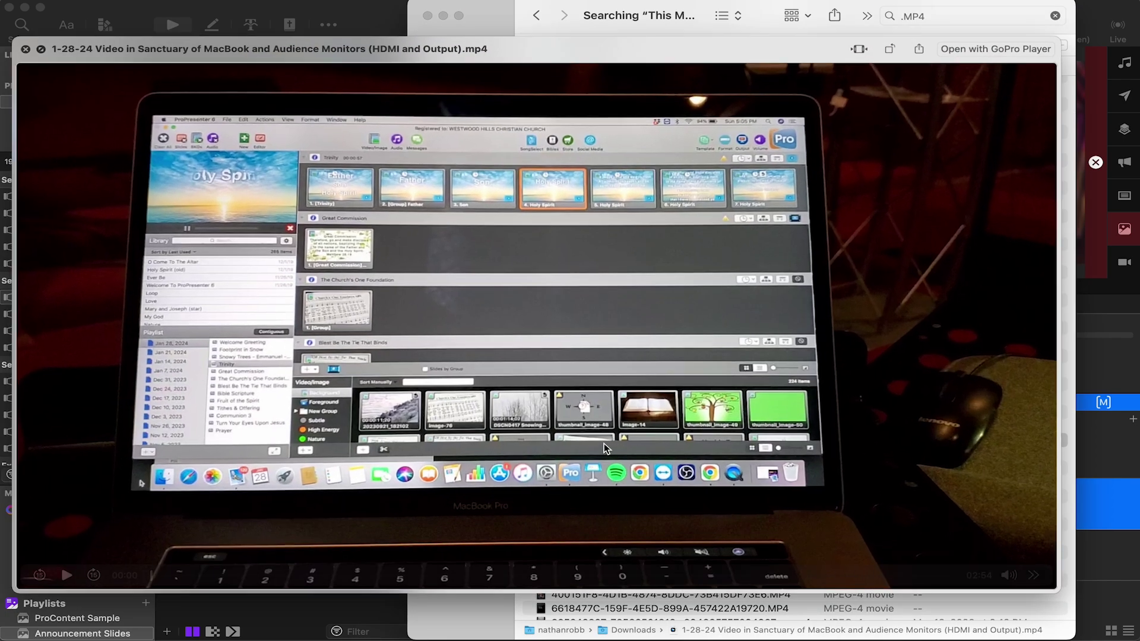
pyautogui.press('space')
pyautogui.click(604, 443)
pyautogui.press('space')
pyautogui.press('Down')
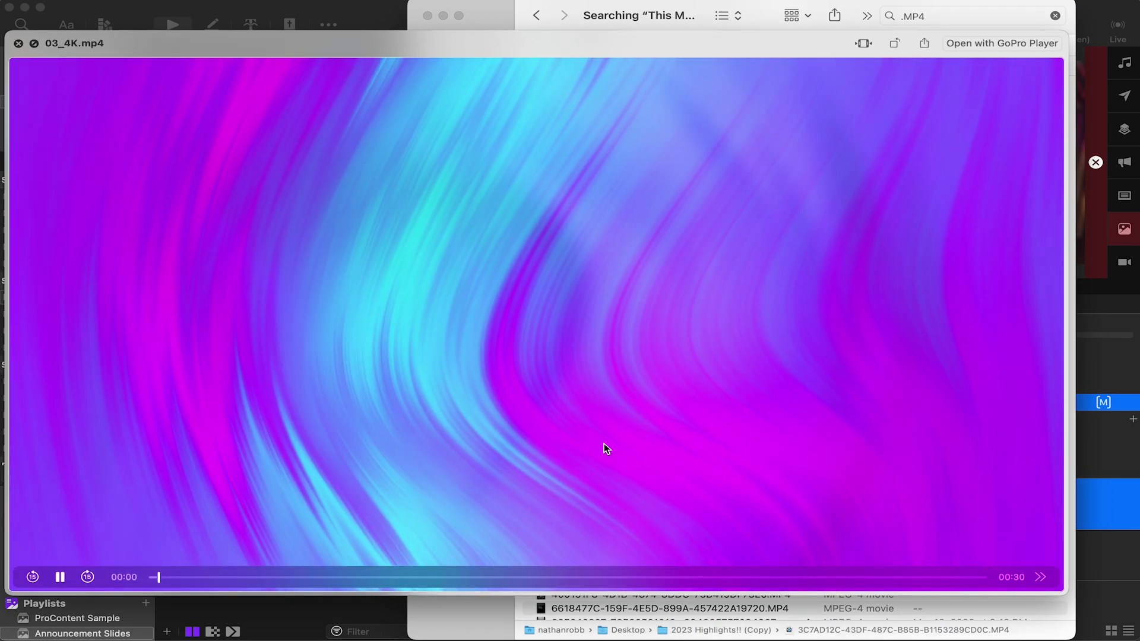
pyautogui.press('Down')
pyautogui.press('space')
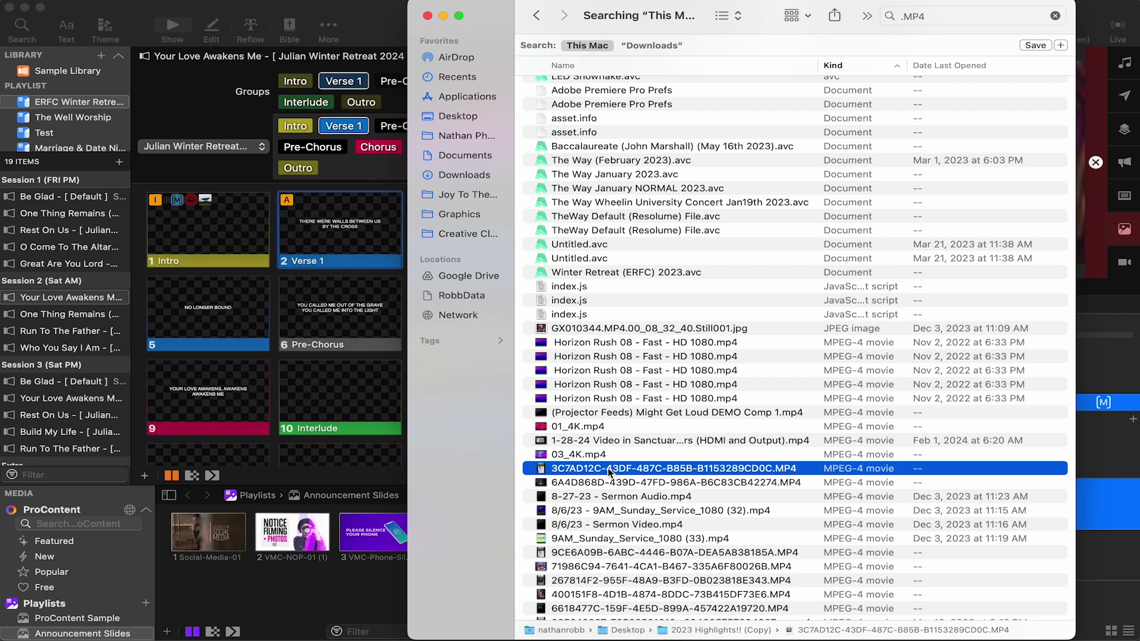
# Add the skating clip to the media bin, play it, then delete that media cue.
pyautogui.moveTo(610, 470); pyautogui.dragTo(352, 594)
pyautogui.click(330, 586)
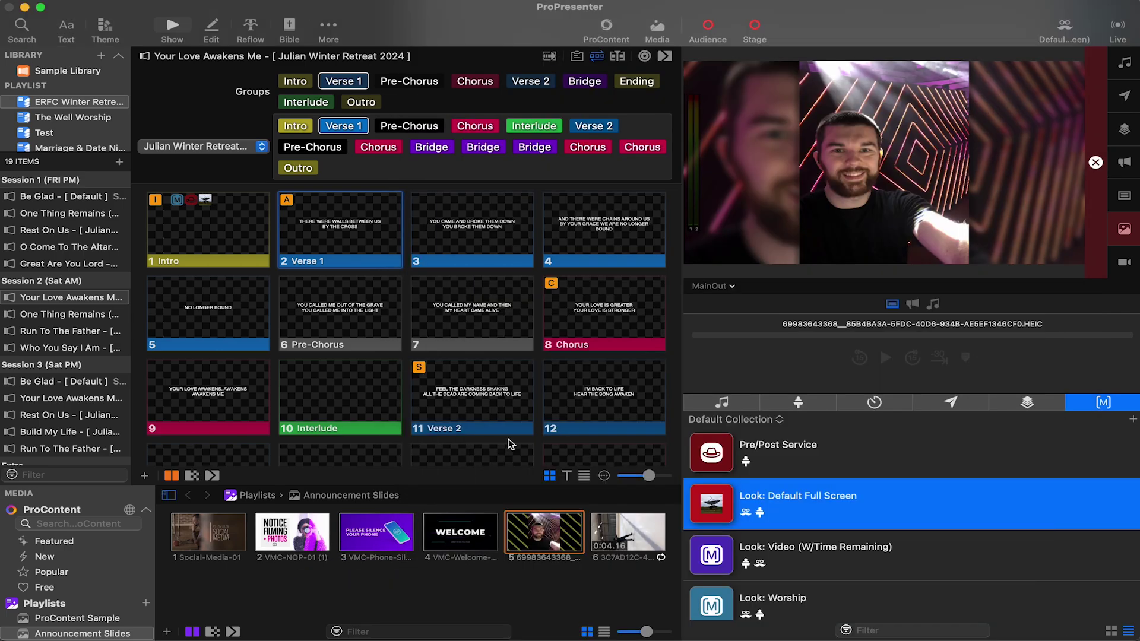
pyautogui.click(623, 540)
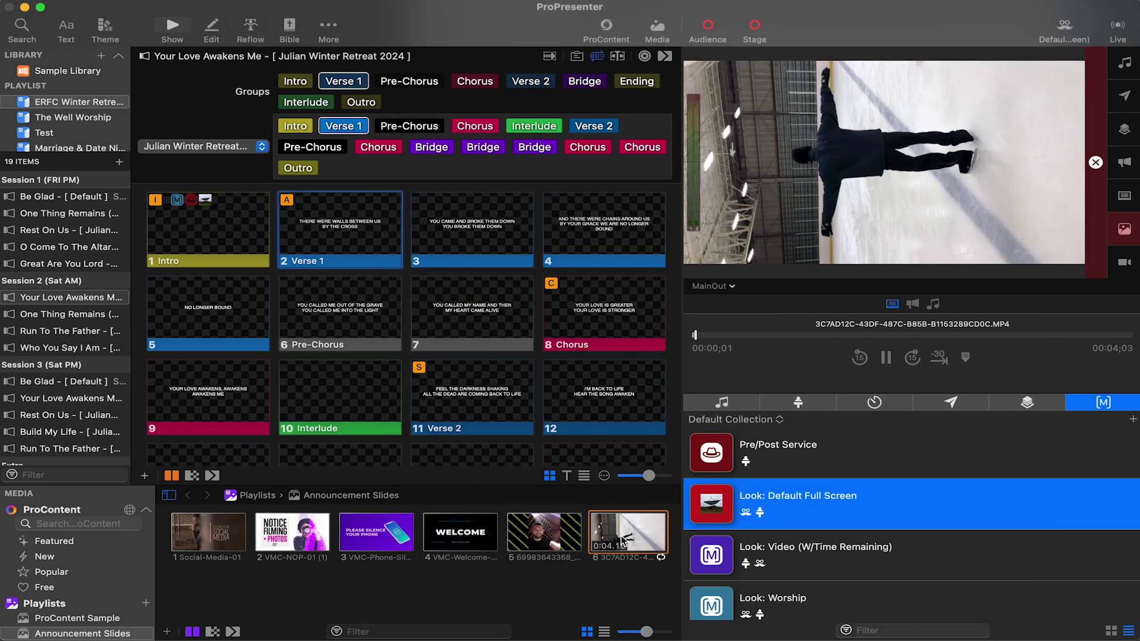
pyautogui.press('BackSpace')
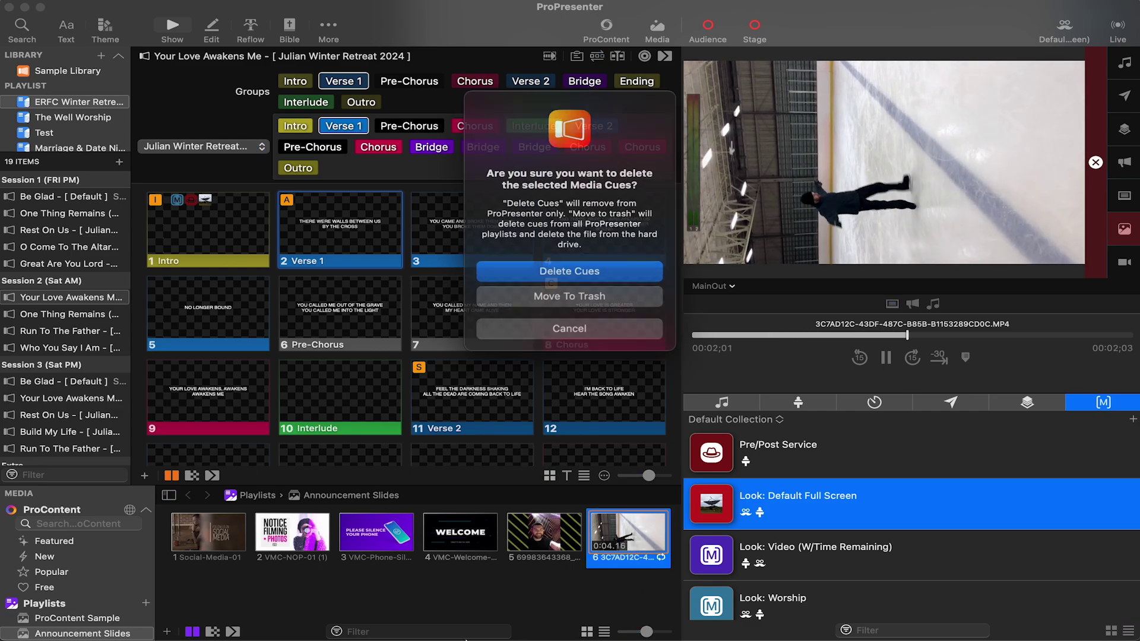
pyautogui.press('Return')
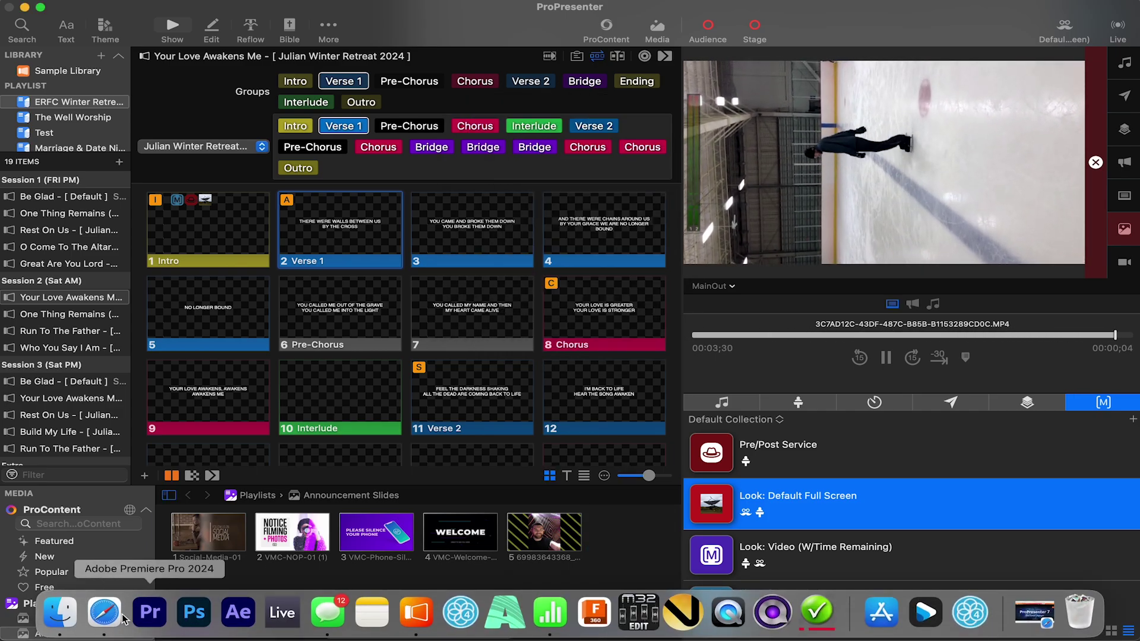
# Step through the MP4 results and drag the 71986C94 video into the media bin.
pyautogui.click(52, 615)
pyautogui.press('Down')
pyautogui.press('space')
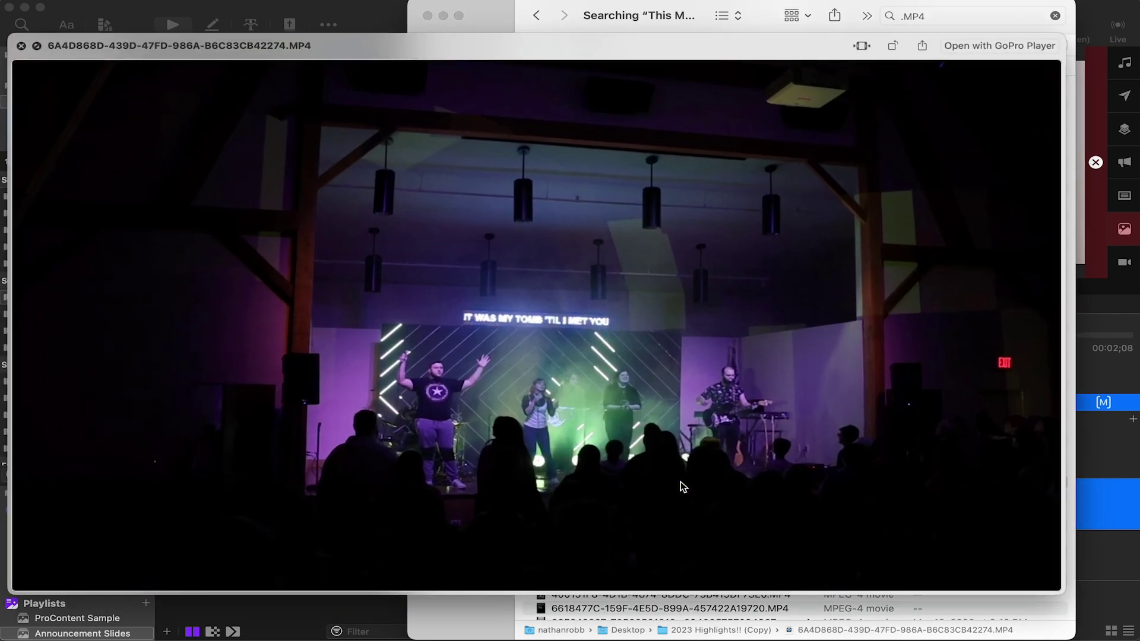
pyautogui.press('Down')
pyautogui.press('Down')
pyautogui.press('Down')
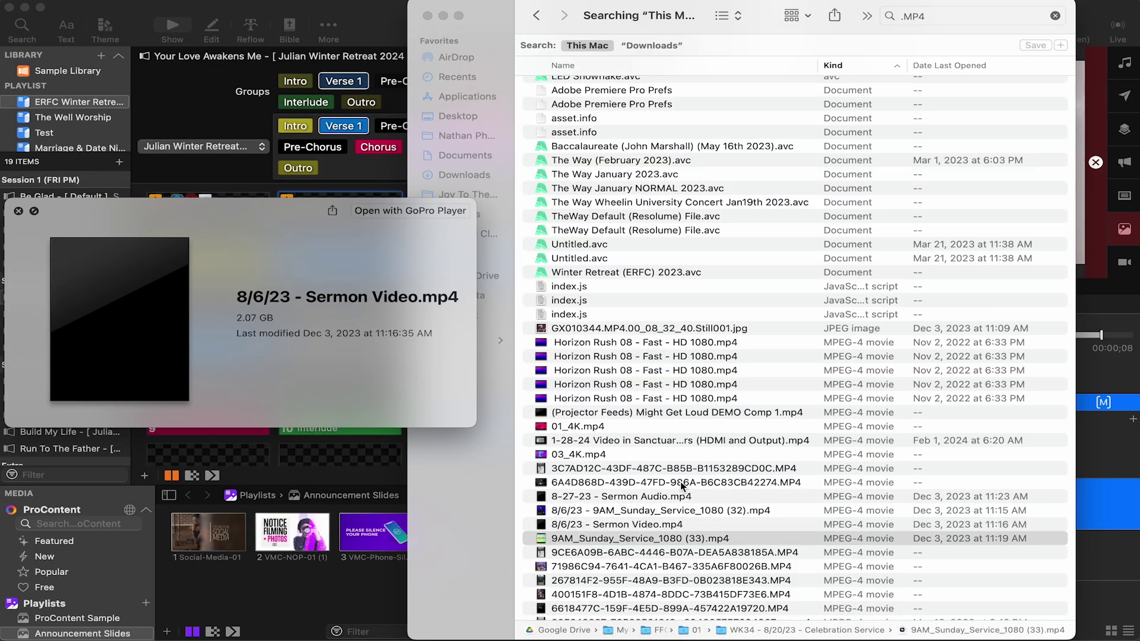
pyautogui.press('Down')
pyautogui.press('Down')
pyautogui.press('Down')
pyautogui.press('Up')
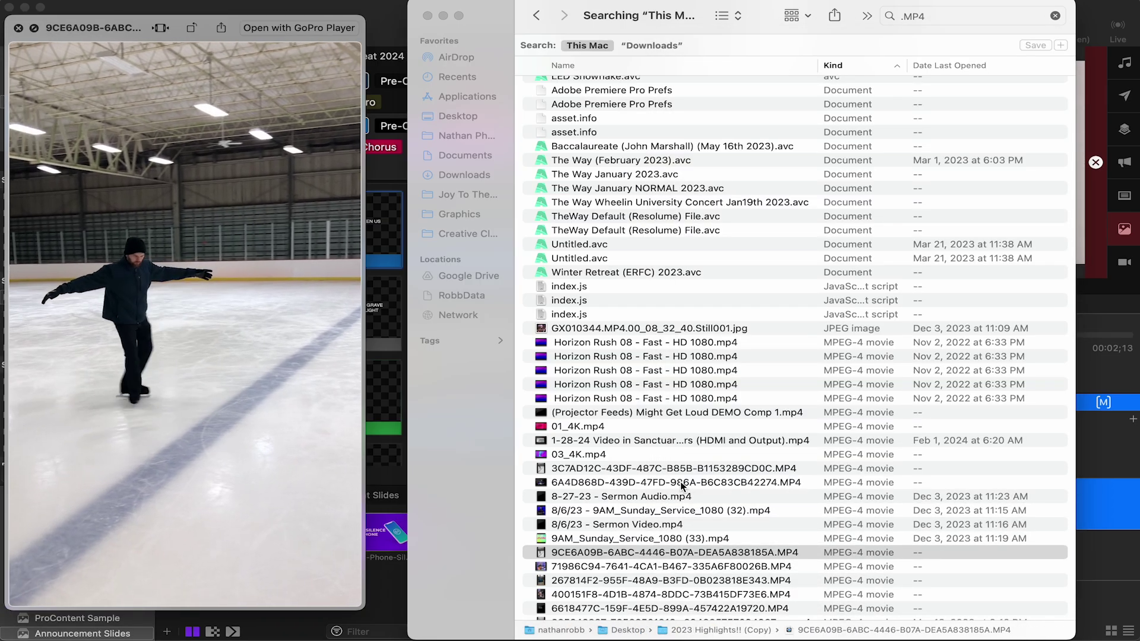
pyautogui.press('Down')
pyautogui.press('space')
pyautogui.moveTo(624, 569); pyautogui.dragTo(326, 599)
pyautogui.click(346, 590)
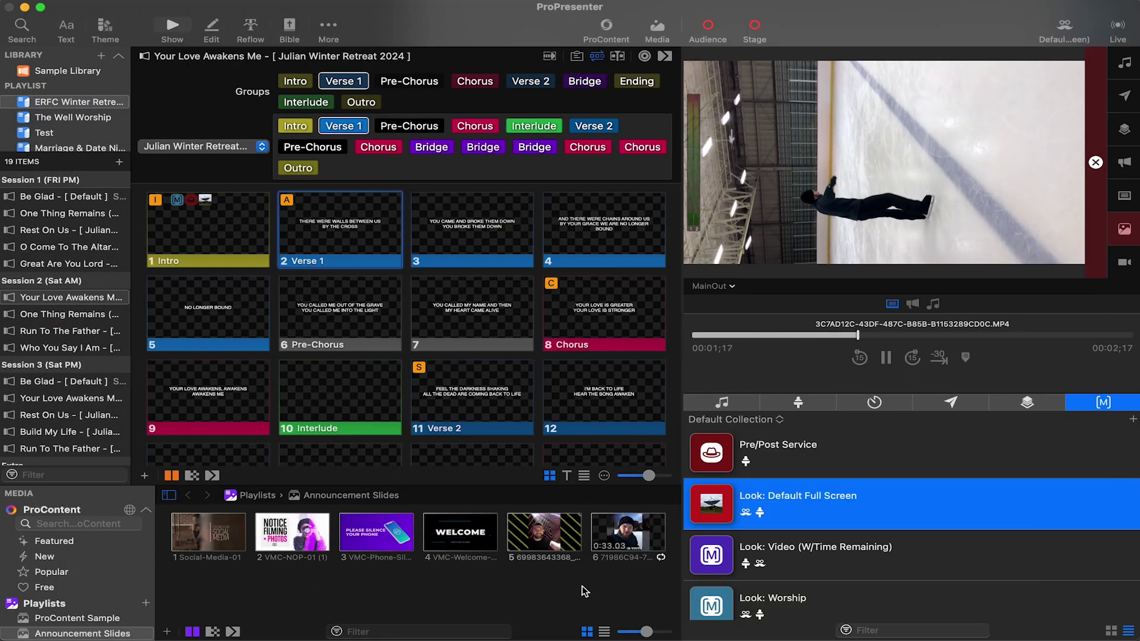
# Clear the playing video, trigger media item 6 (71986C94), and set it to Scale + Blur.
pyautogui.click(552, 546)
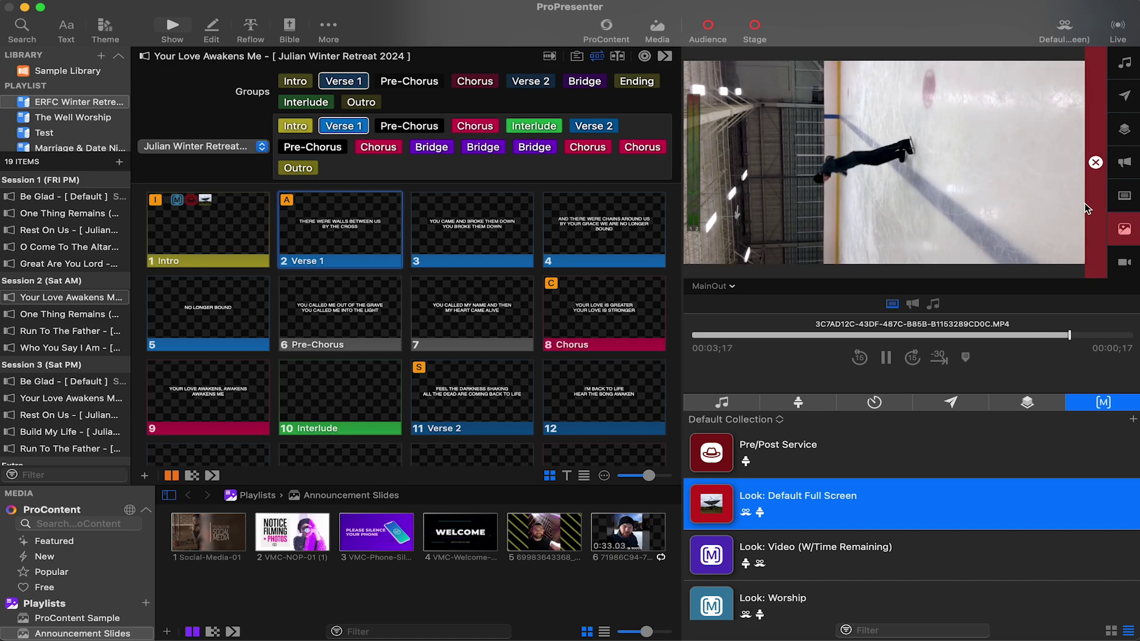
pyautogui.click(758, 508)
pyautogui.click(635, 538)
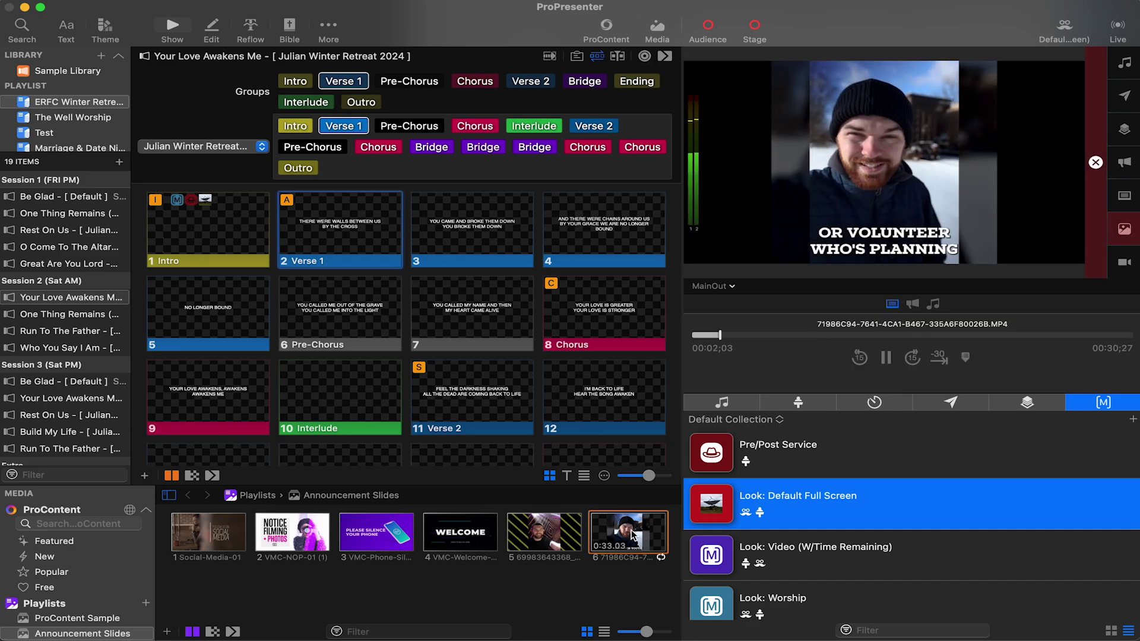
pyautogui.rightClick(617, 536)
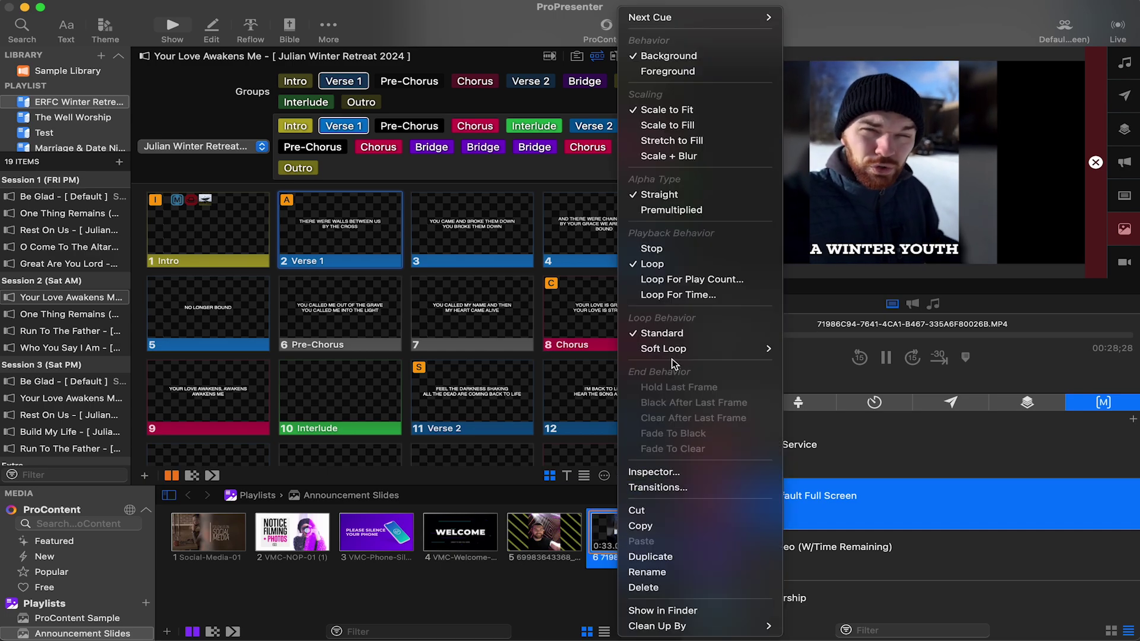
pyautogui.click(679, 158)
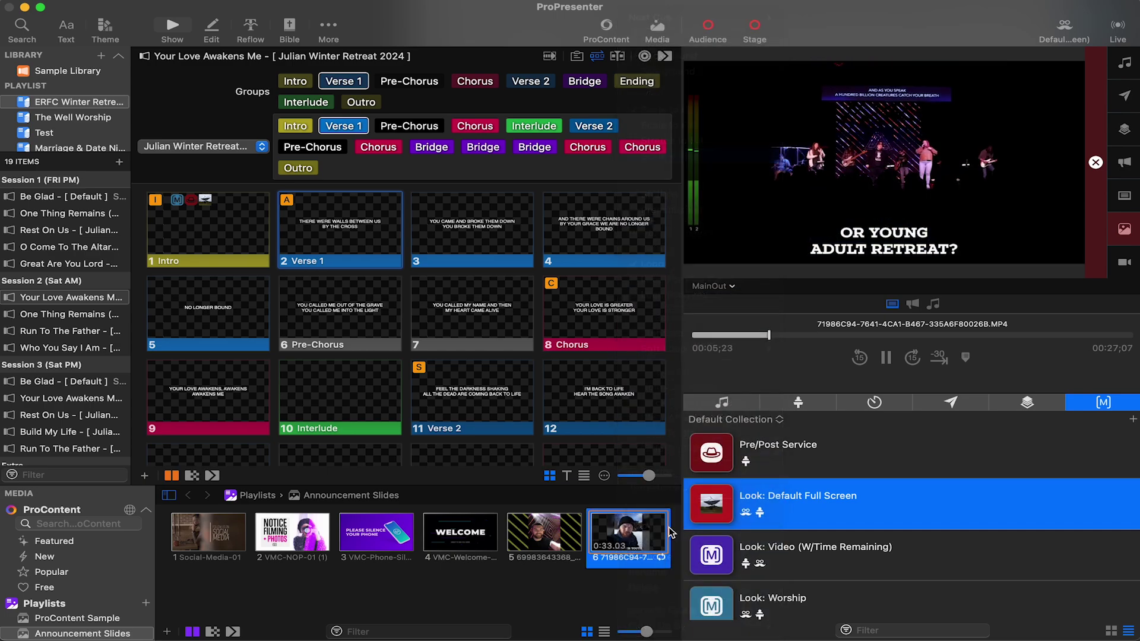